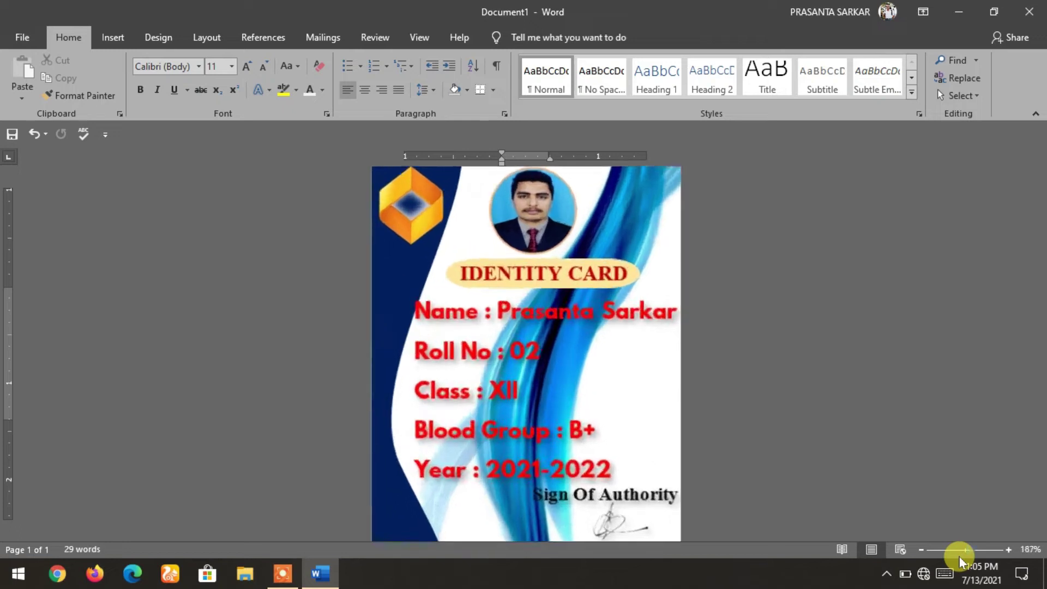
Launch Microsoft Word from its desktop icon to reach the start screen.
scroll(567, 368, "down", 3)
scroll(568, 368, "up", 3)
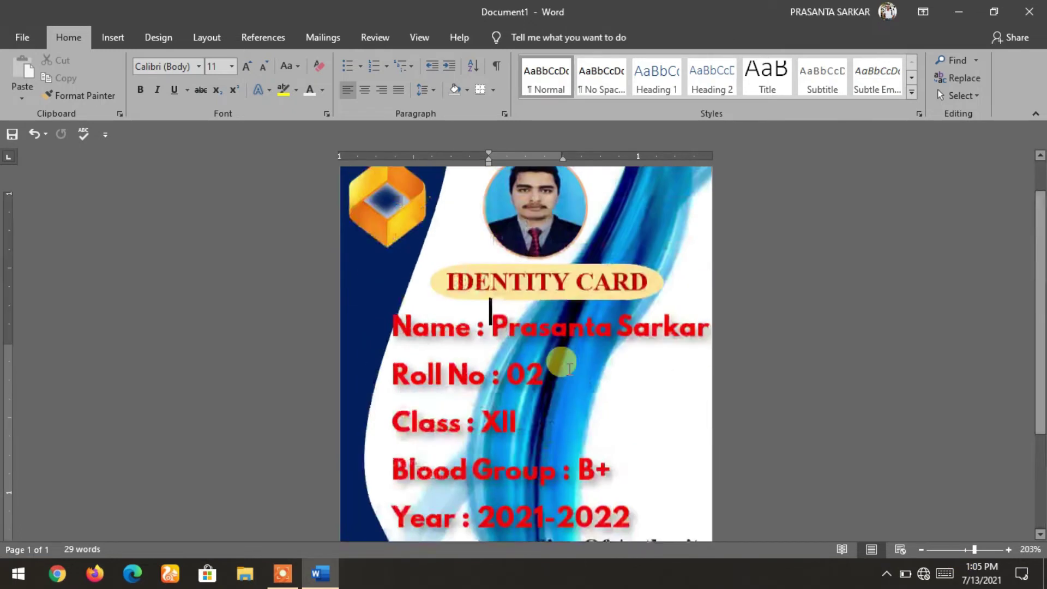
scroll(567, 368, "down", 3)
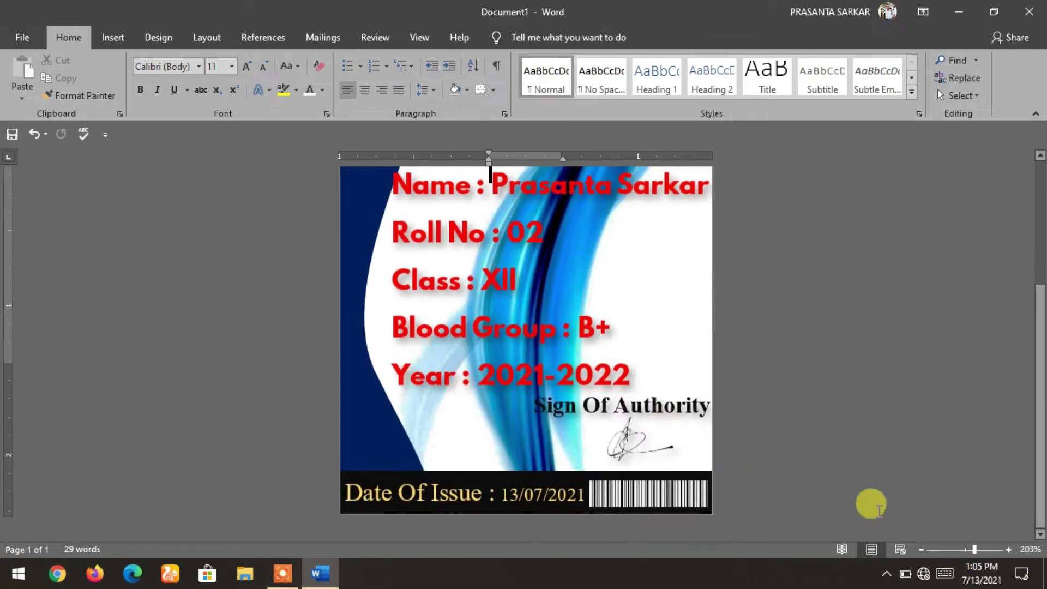
left_click_drag(974, 550, 967, 550)
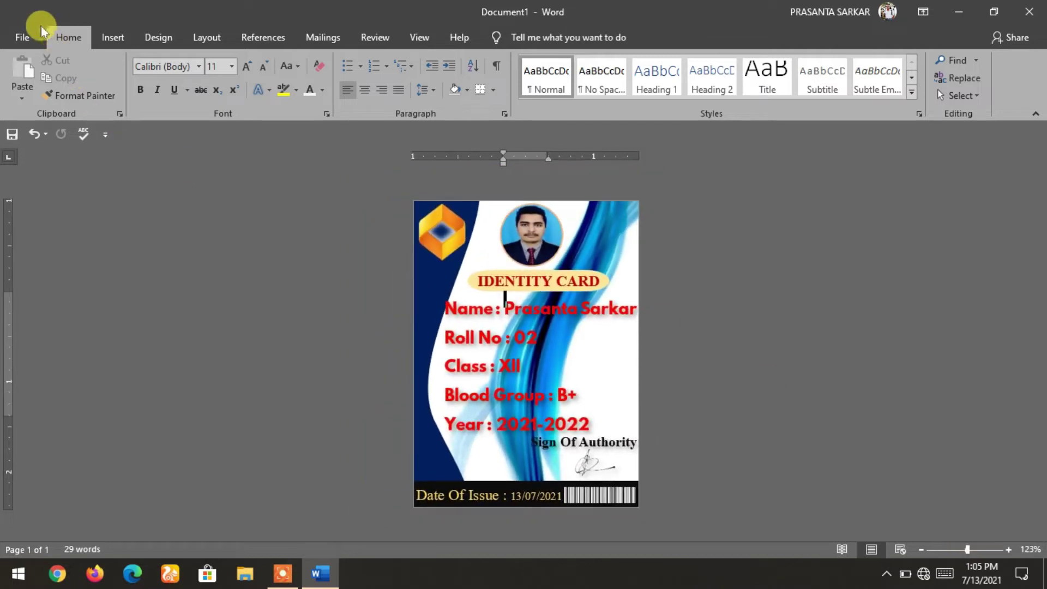
left_click_drag(958, 549, 959, 550)
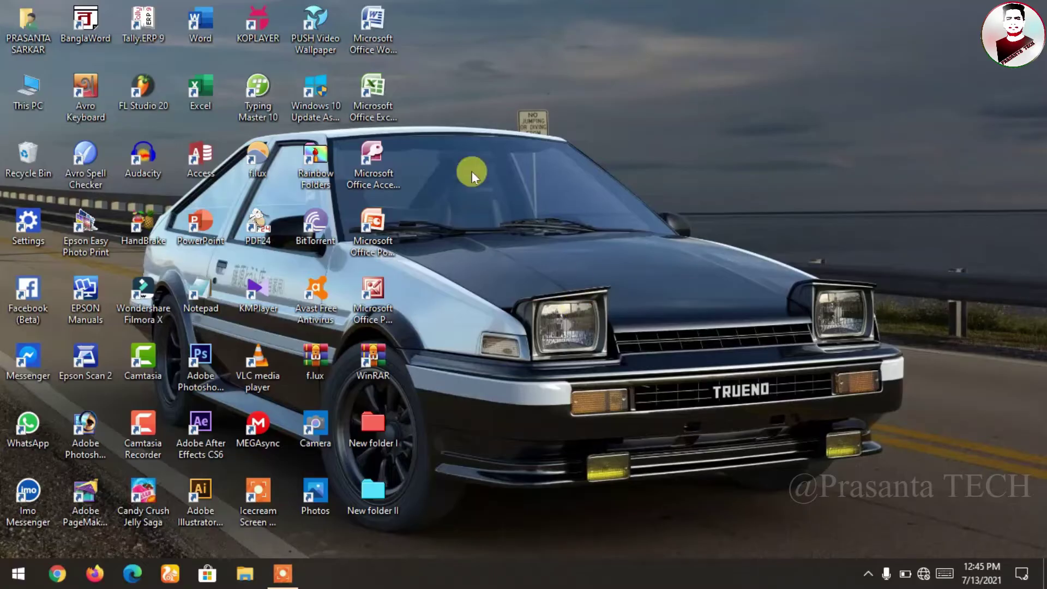
double_click(200, 22)
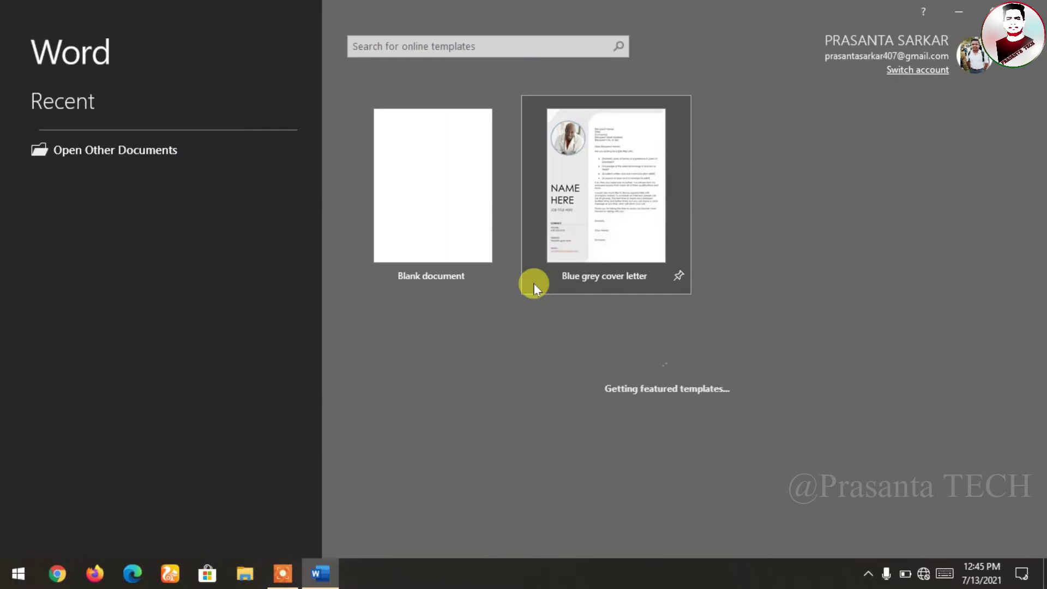
Create a blank document, dismiss the updates notice, and zoom out to fit the page.
left_click(472, 228)
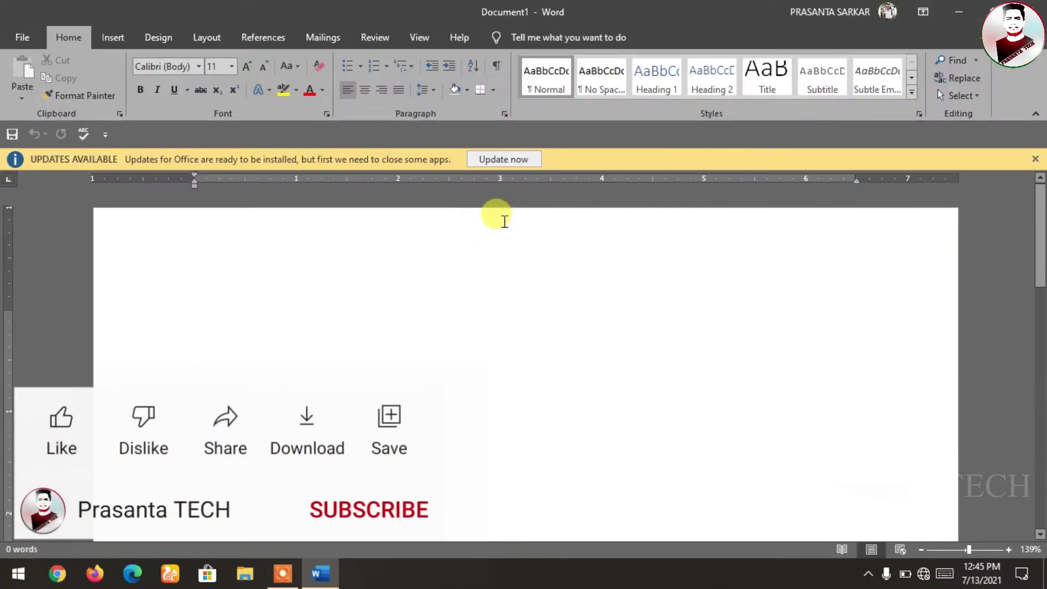
left_click(1035, 159)
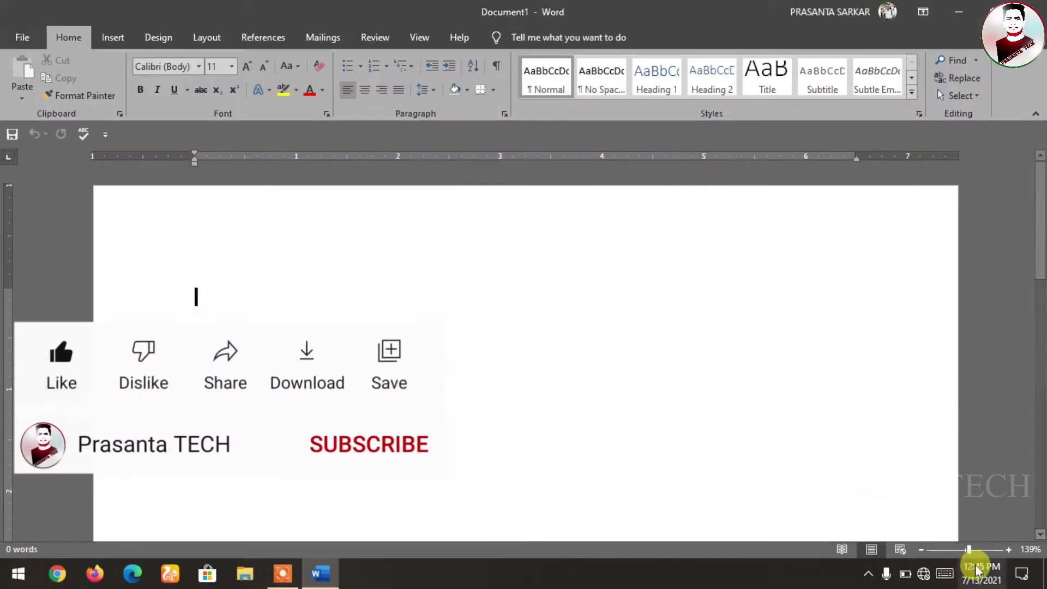
left_click(977, 550)
left_click_drag(977, 550, 957, 550)
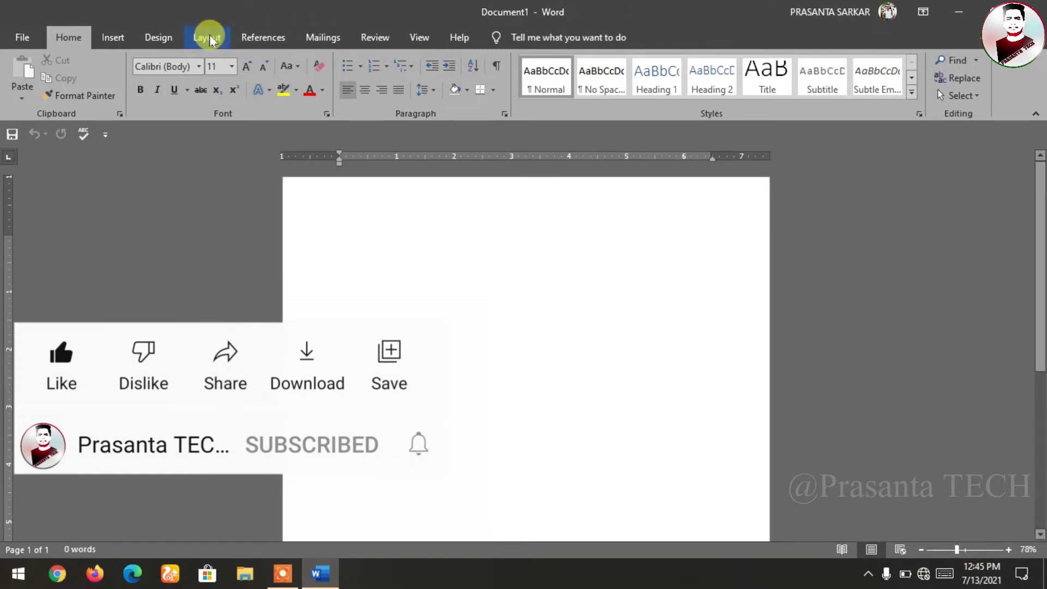
Set a custom paper size of 2.5 inches wide by 3.4 inches high.
left_click(207, 37)
left_click(108, 77)
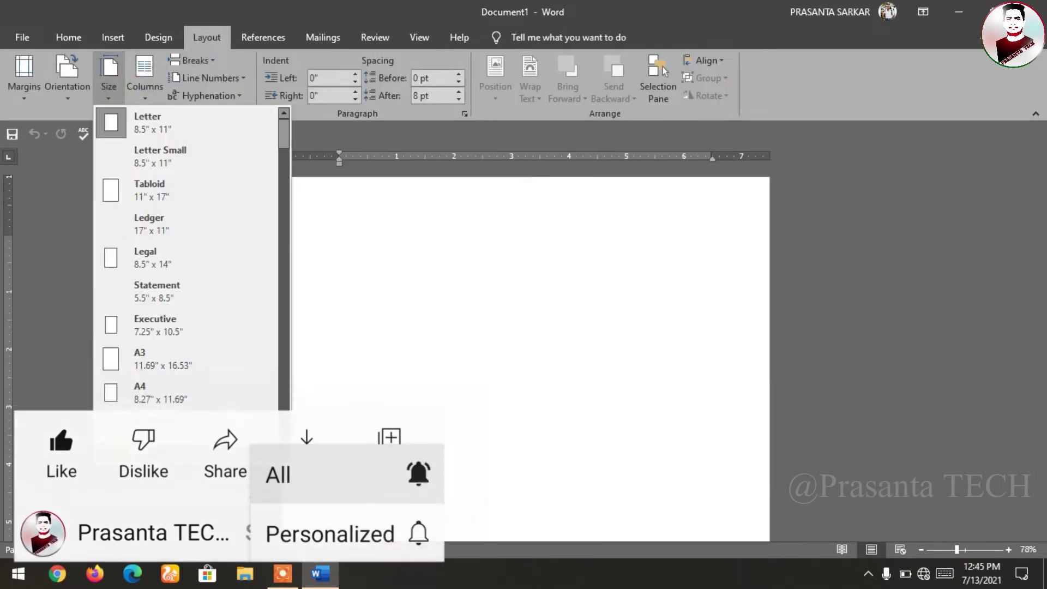
left_click(147, 548)
left_click(403, 163)
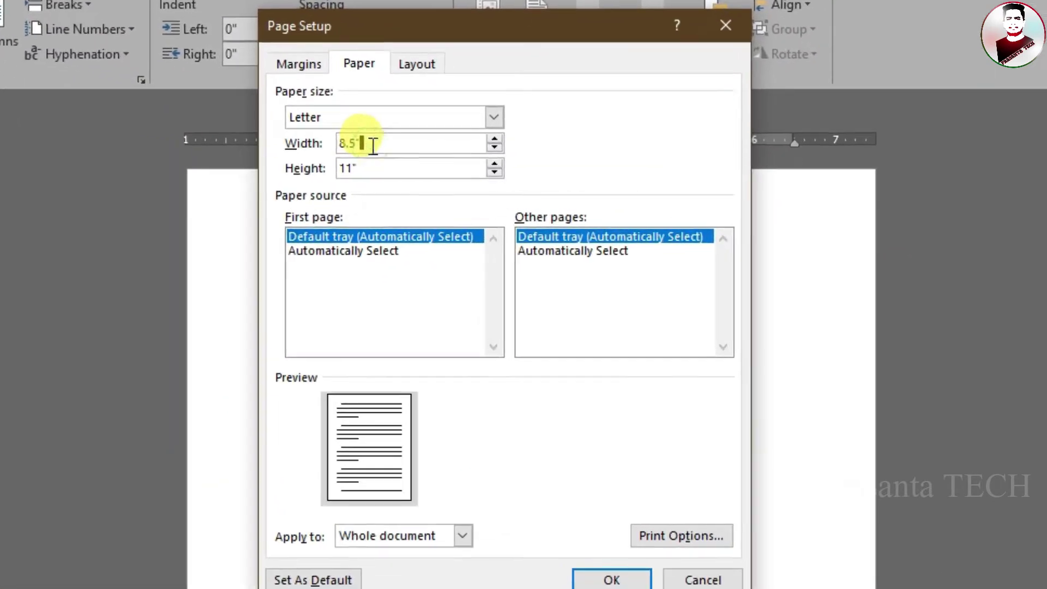
key("BackSpace")
key("BackSpace")
key("BackSpace")
key("BackSpace")
type("2")
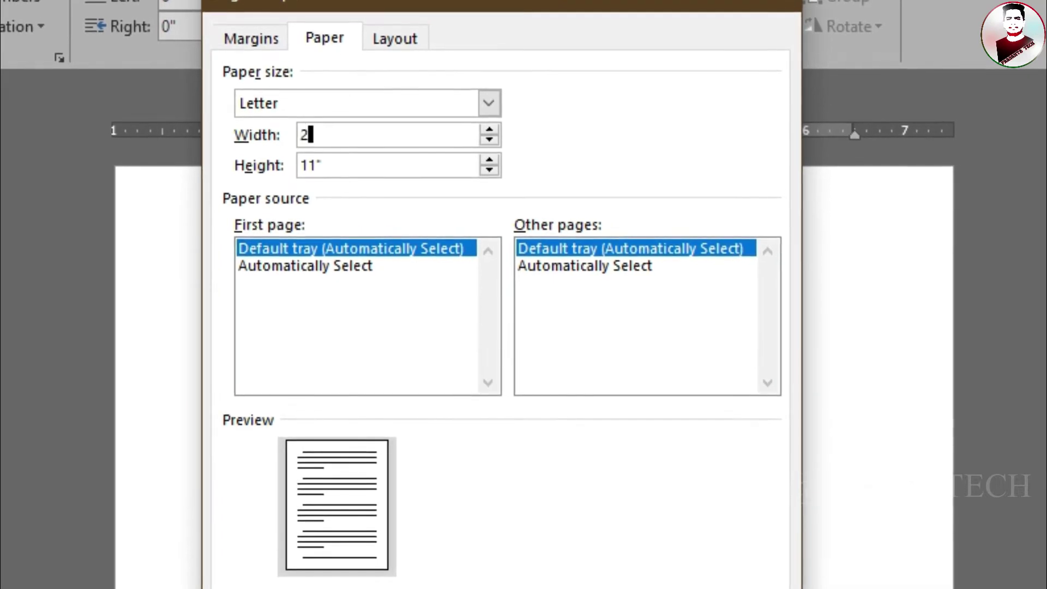
type(".5")
left_click(325, 164)
key("BackSpace")
key("BackSpace")
key("BackSpace")
type("3.4\"")
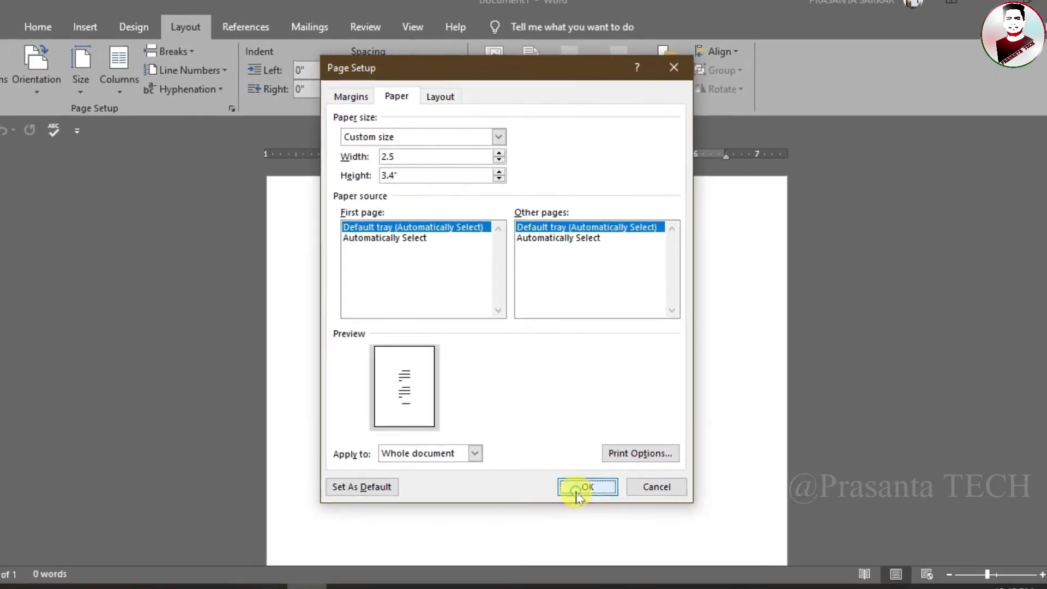
left_click(579, 488)
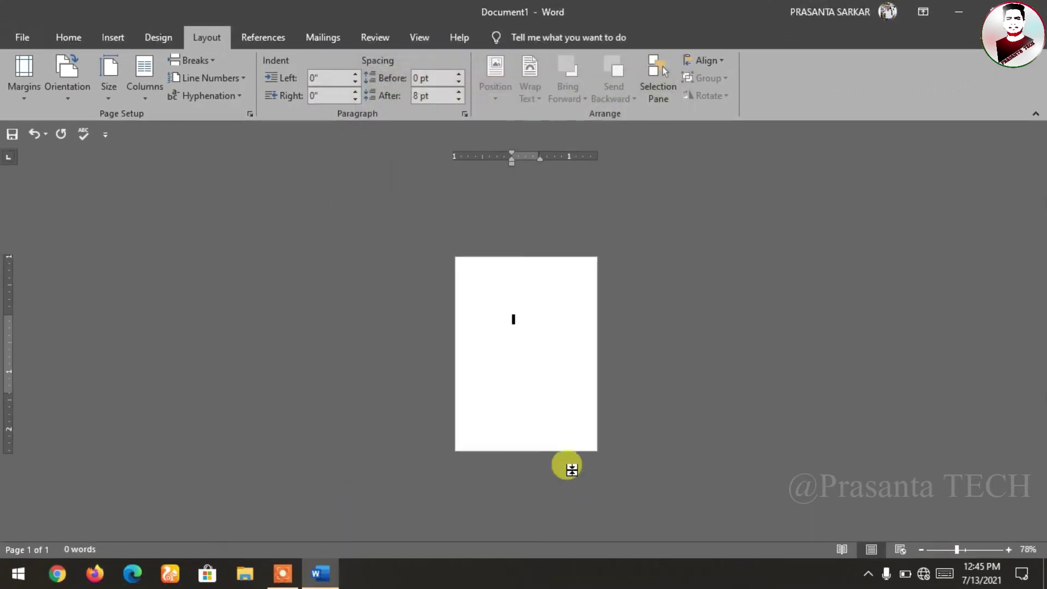
scroll(955, 553, "up", 7)
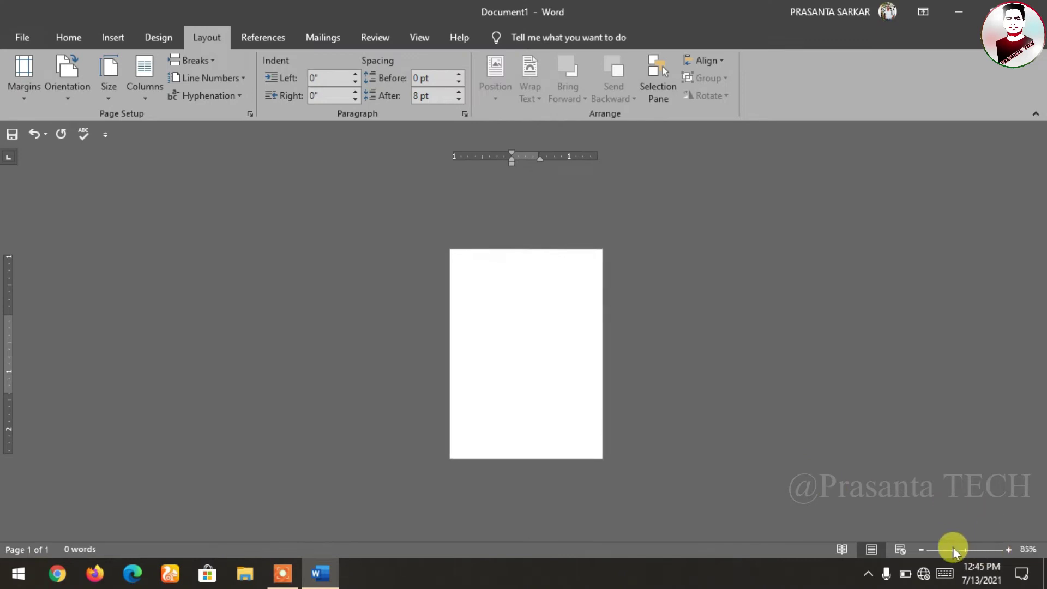
scroll(955, 552, "down", 2)
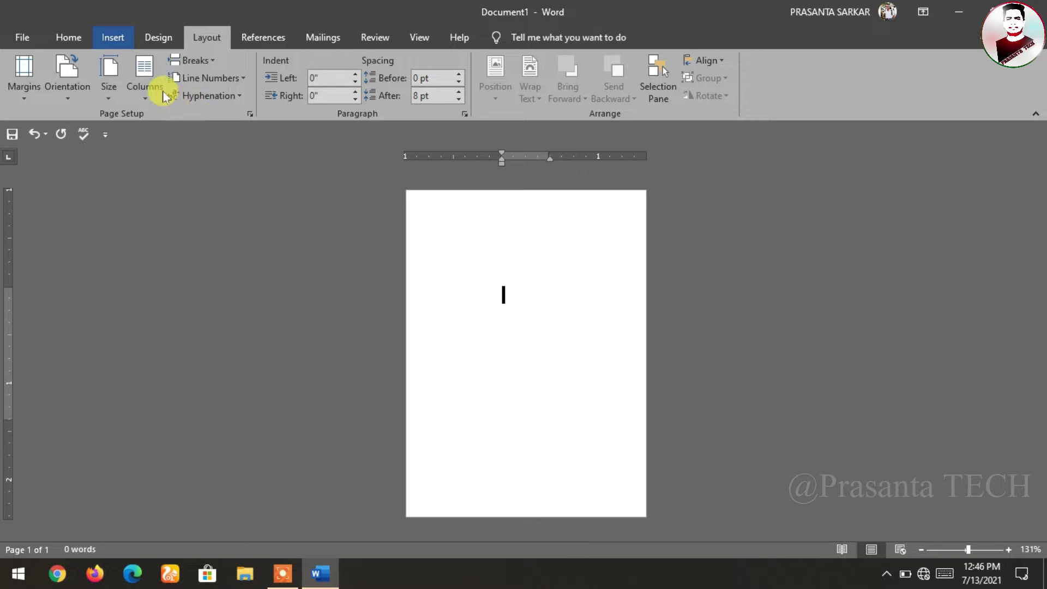
Draw a tall, narrow rectangle along the left edge, stretched to the page bottom.
left_click(190, 97)
left_click(191, 141)
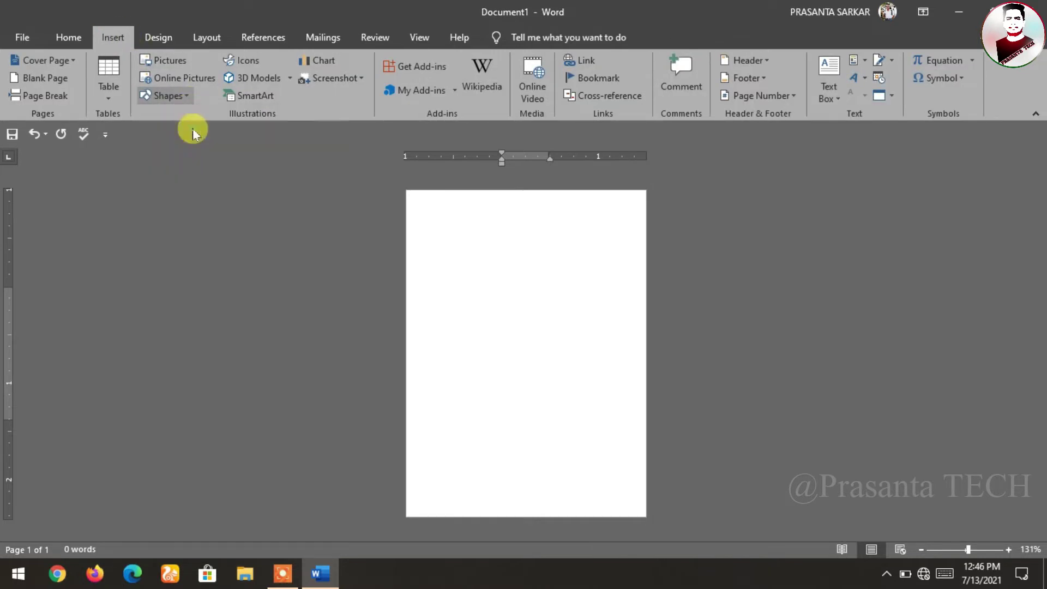
left_click_drag(412, 201, 515, 510)
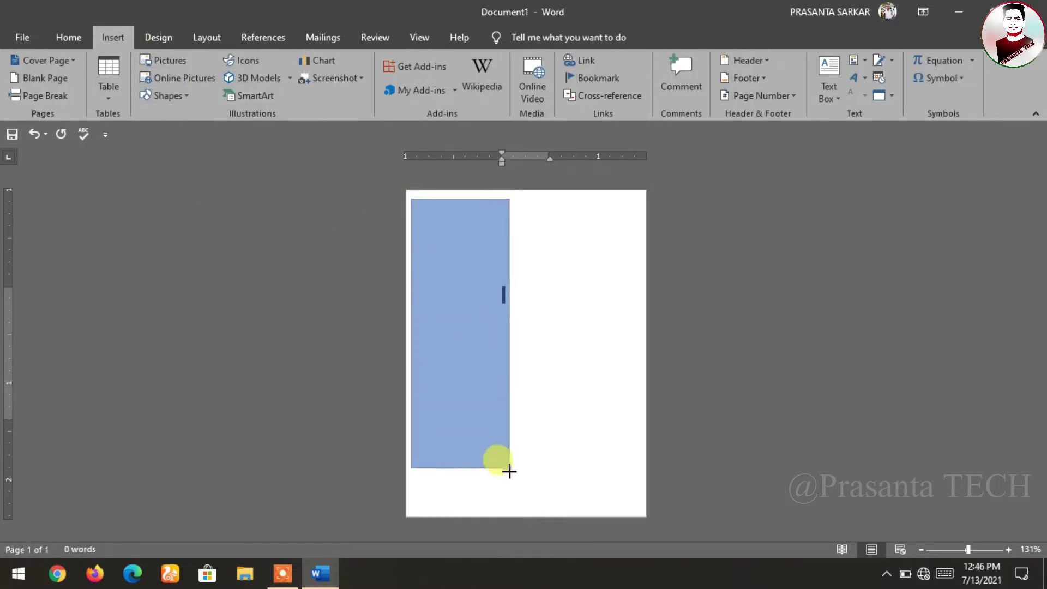
mouse_move(479, 428)
left_mouse_down()
mouse_move(477, 396)
mouse_move(477, 409)
left_mouse_up()
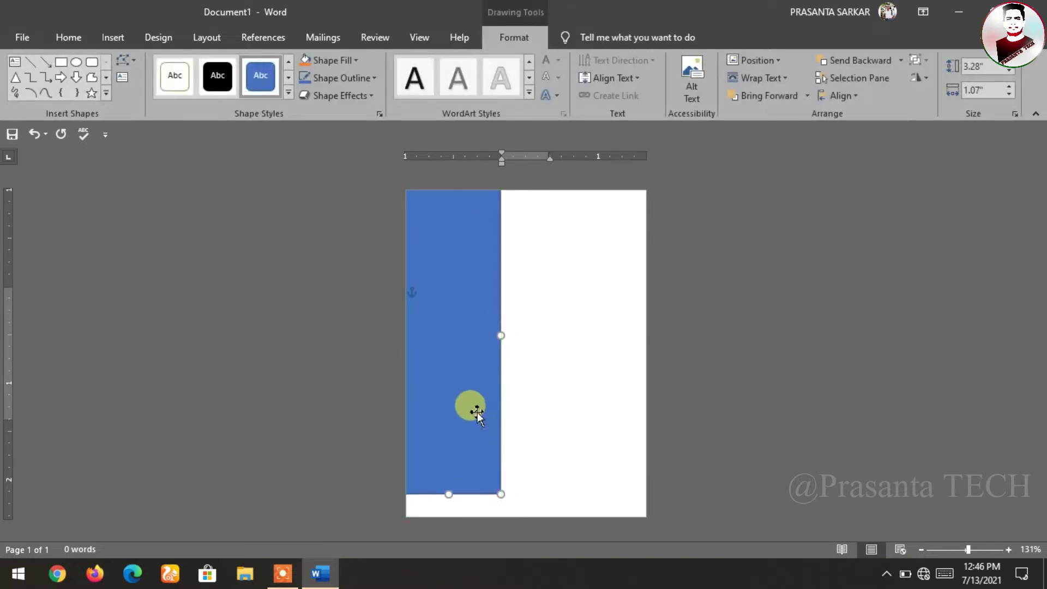
left_click_drag(500, 335, 486, 336)
left_click(973, 544)
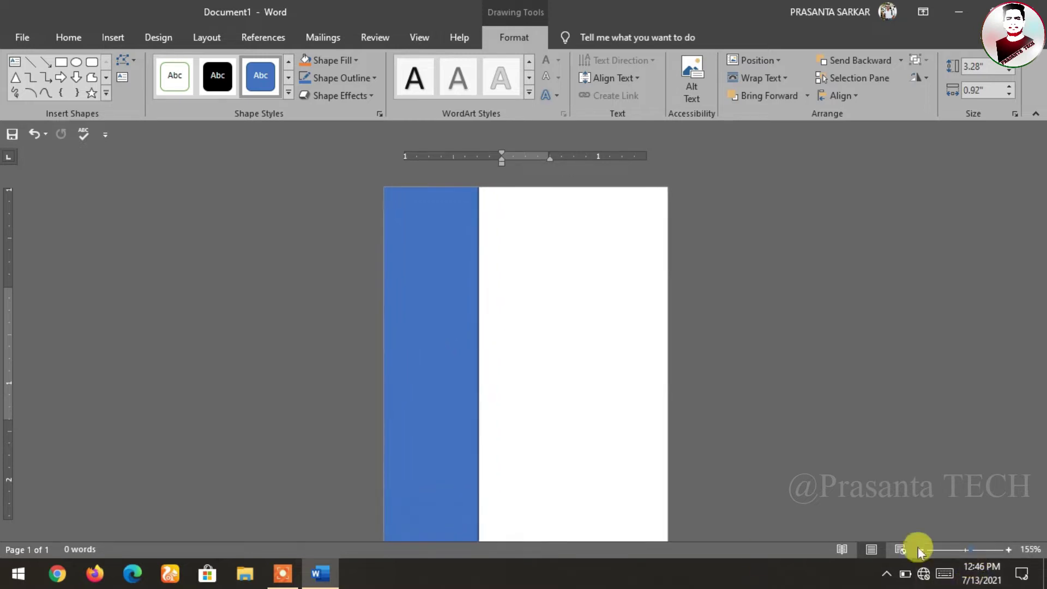
scroll(604, 452, "up", 2)
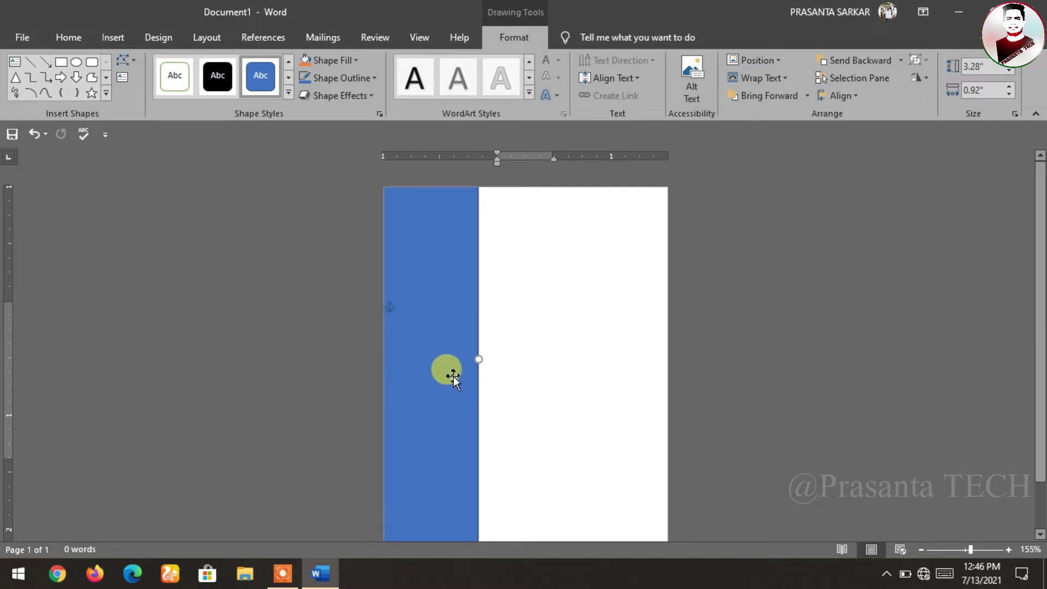
left_click_drag(476, 356, 486, 356)
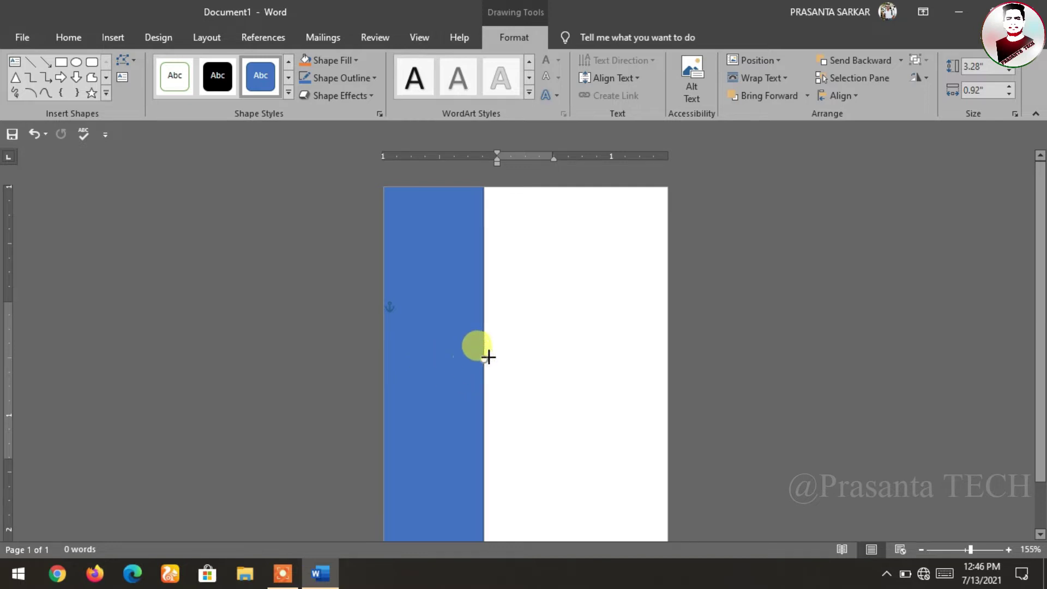
scroll(436, 374, "down", 1)
left_click_drag(426, 492, 428, 535)
scroll(404, 354, "up", 1)
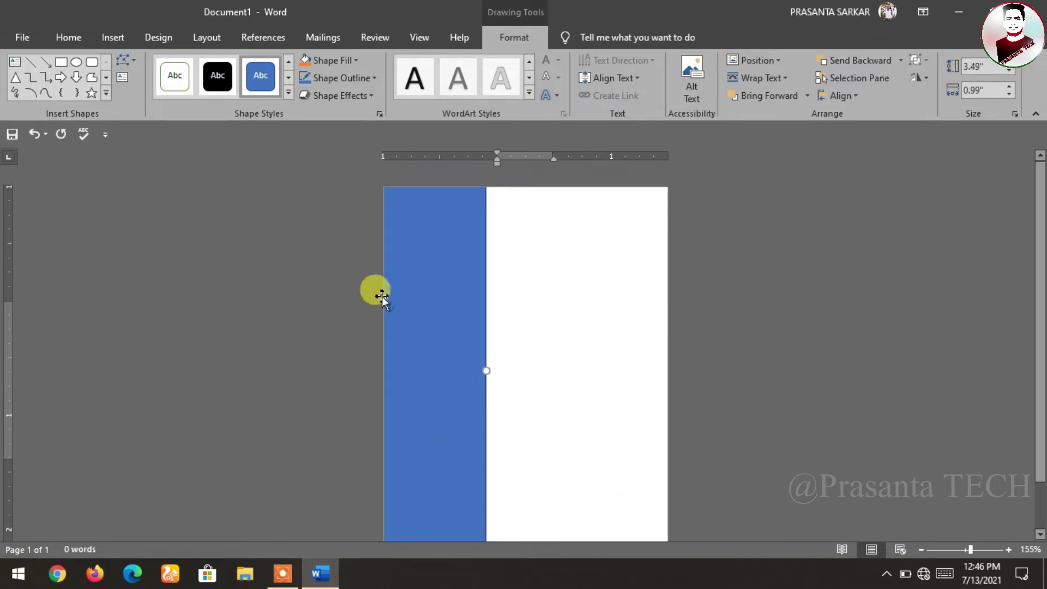
Give the rectangle a dark blue fill and a dark blue outline.
left_click(348, 62)
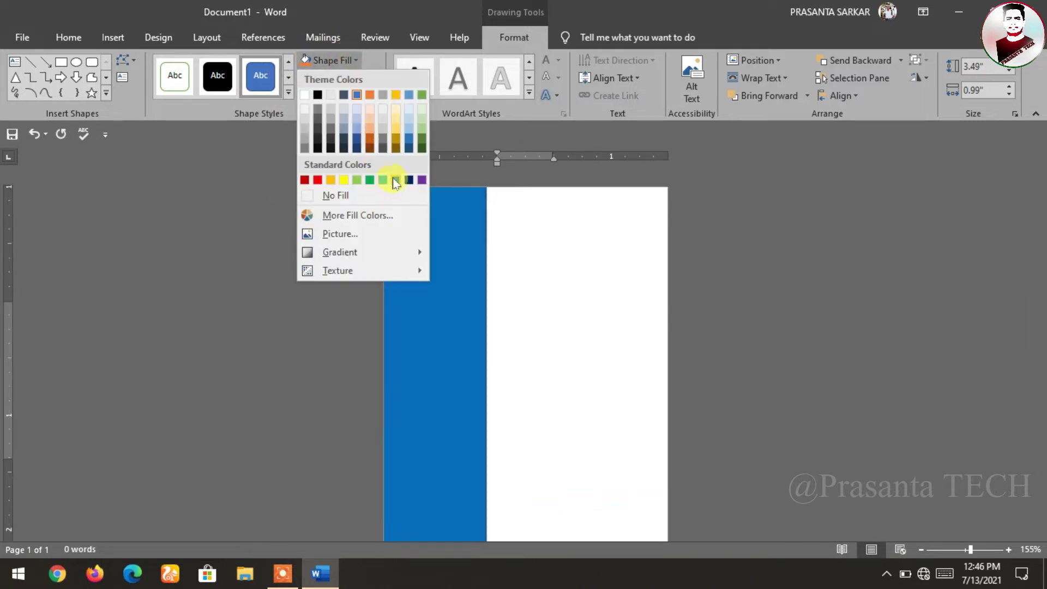
left_click(411, 179)
left_click(371, 83)
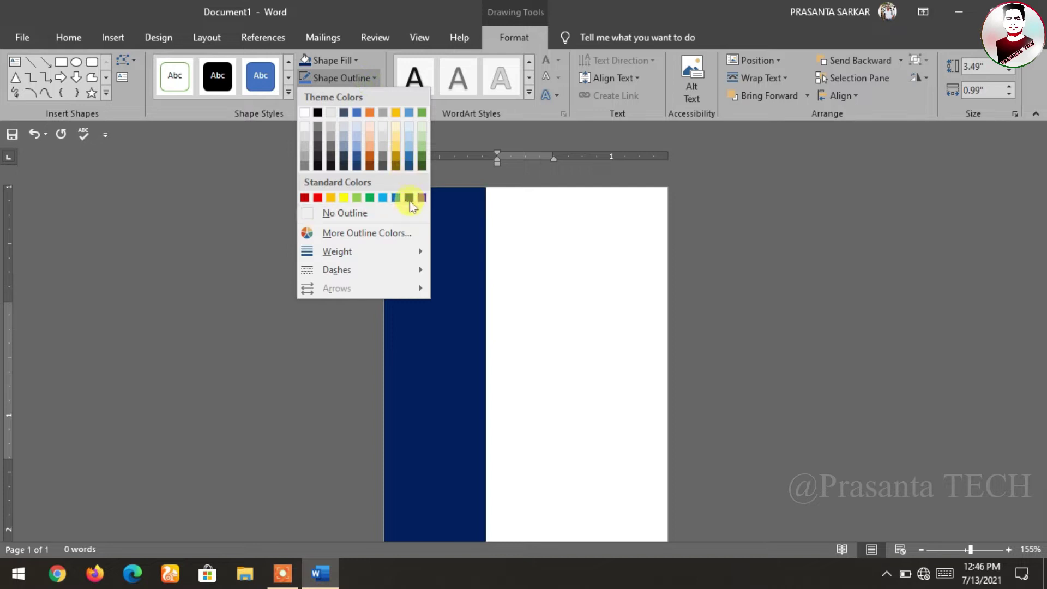
left_click(409, 197)
Move the navy rectangle up so it starts at the top of the page.
left_click(119, 63)
left_click(161, 98)
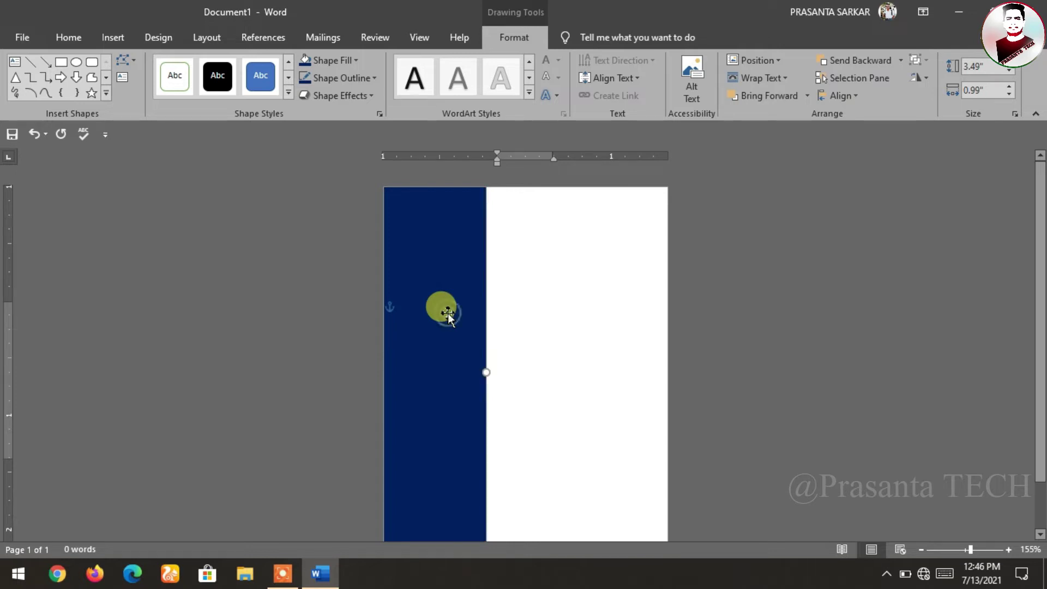
left_click_drag(448, 313, 444, 257)
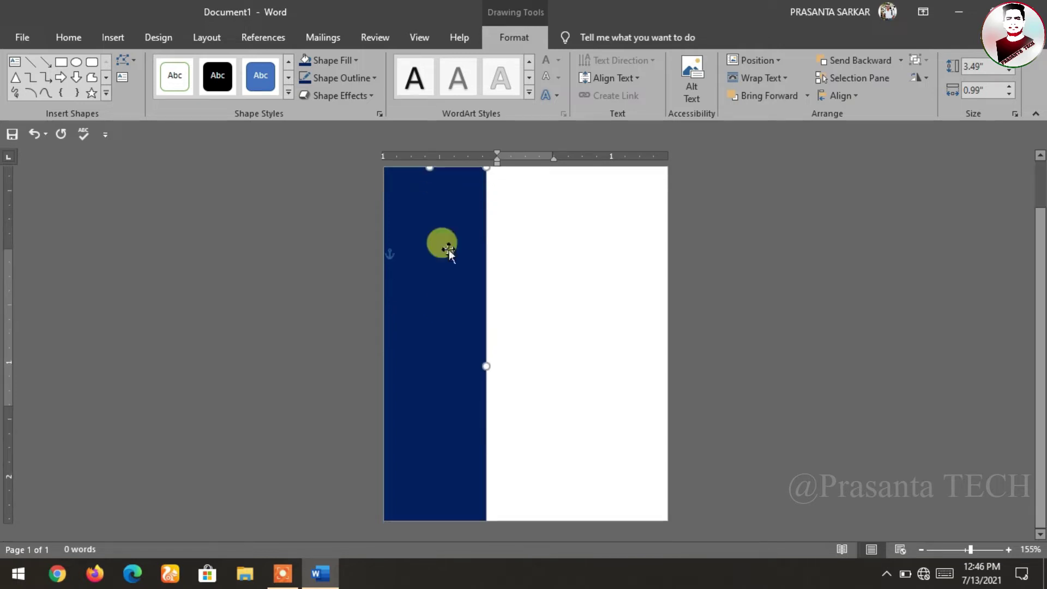
key("ctrl+z")
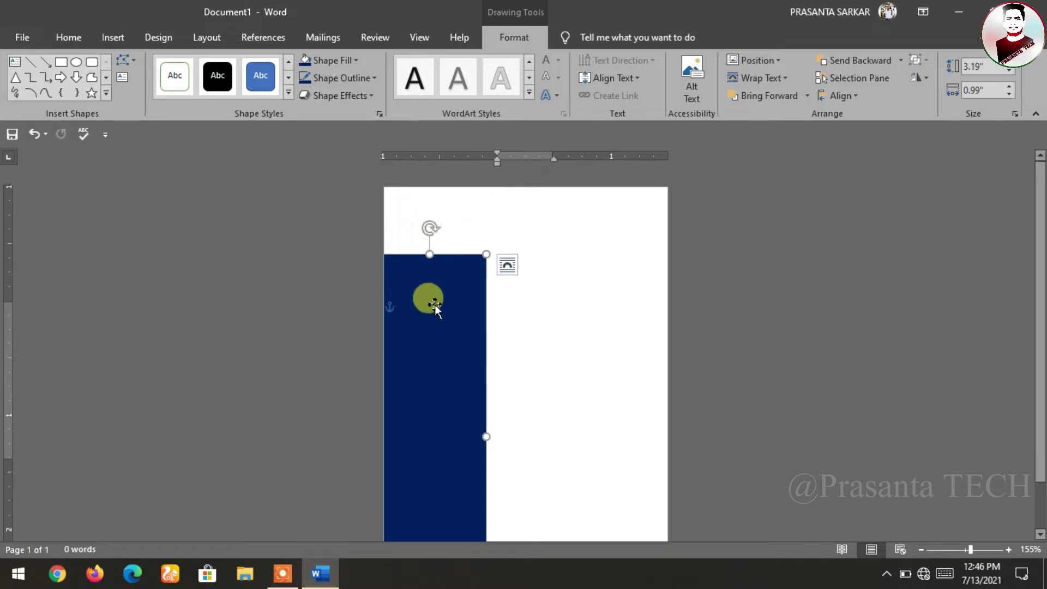
left_click_drag(434, 304, 434, 232)
scroll(449, 324, "down", 1)
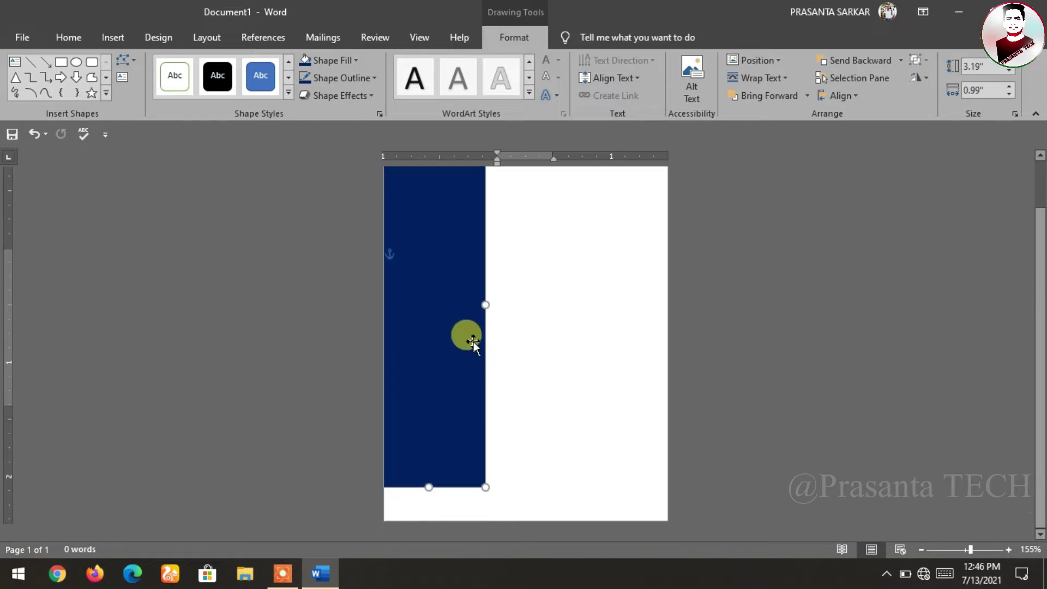
scroll(473, 343, "up", 1)
Drag the rectangle's edit points to curve its right edge, undoing one unwanted change.
left_click(124, 62)
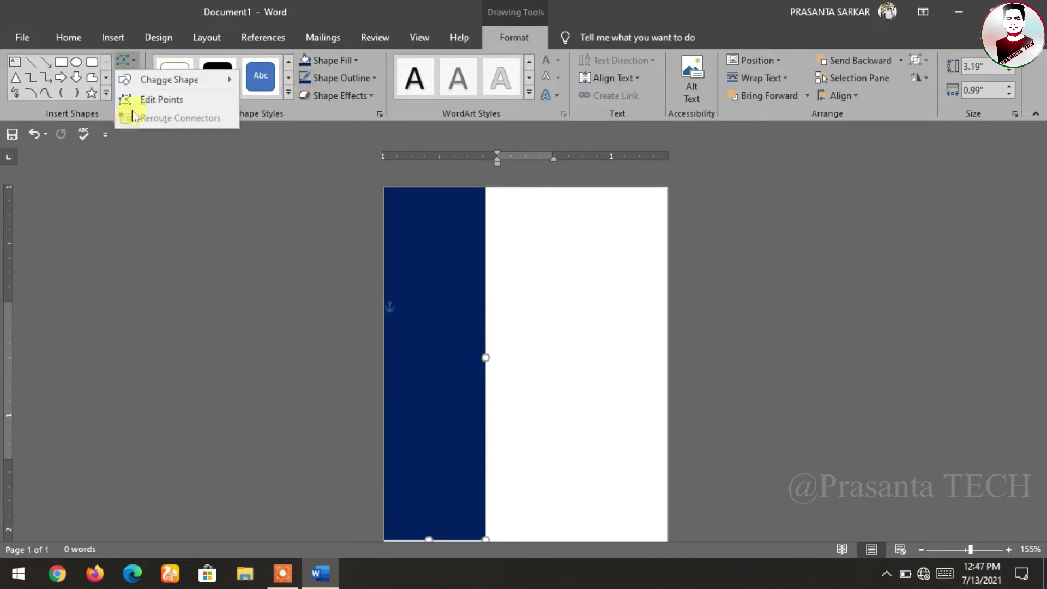
left_click(131, 102)
scroll(419, 363, "down", 1)
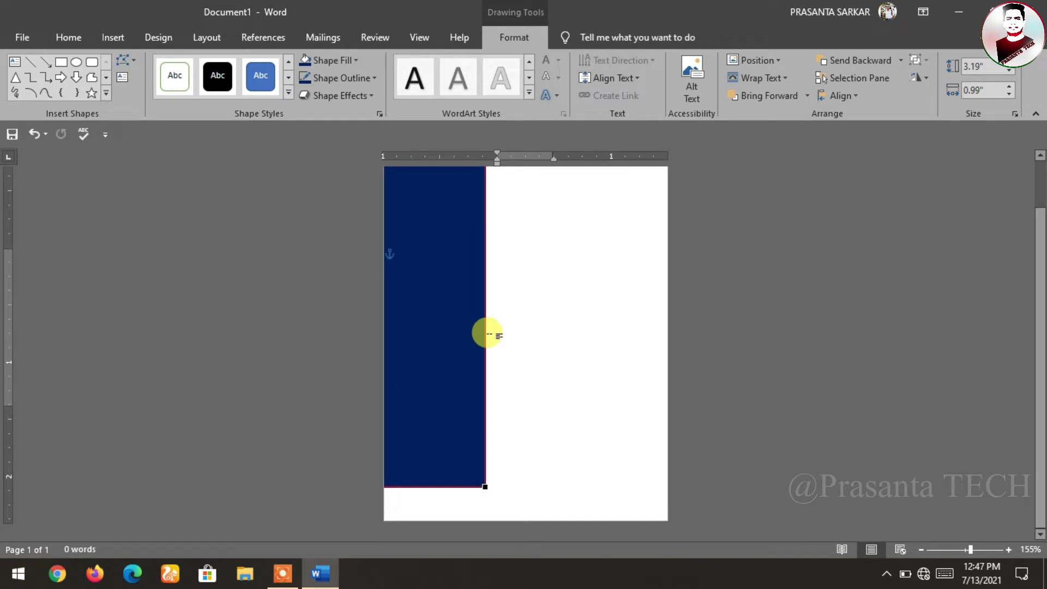
left_click_drag(484, 349, 434, 408)
scroll(461, 413, "up", 1)
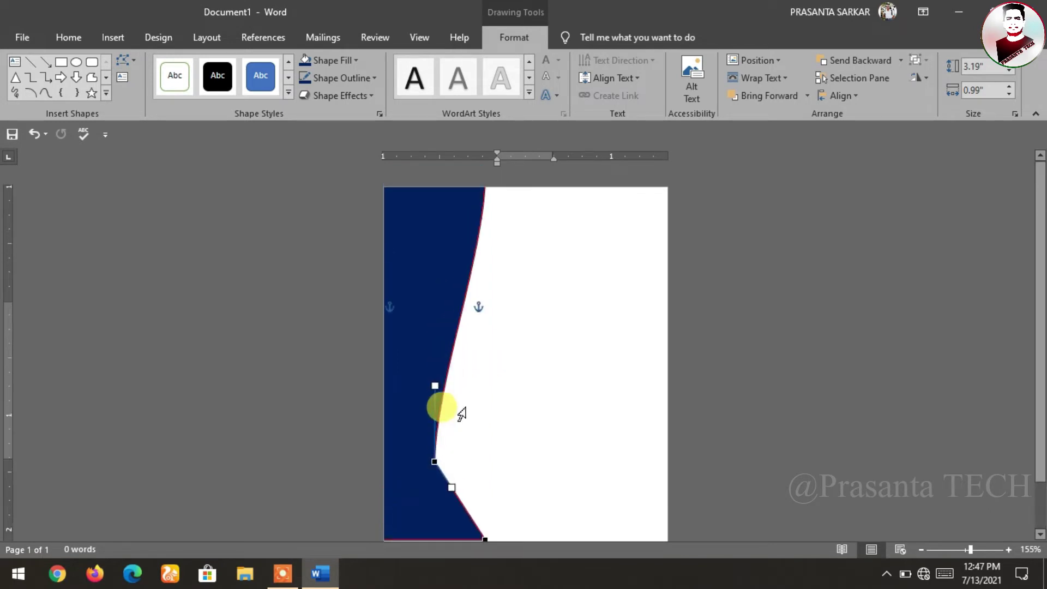
left_click_drag(445, 371, 389, 382)
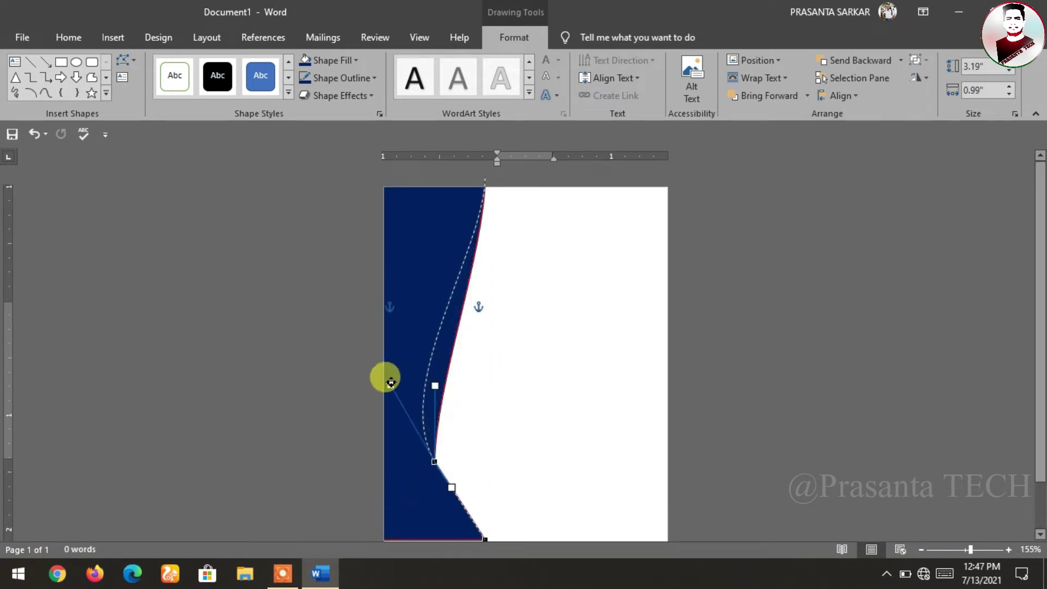
scroll(421, 405, "down", 1)
scroll(464, 432, "up", 1)
key("ctrl+z")
key("ctrl+z")
key("ctrl+z")
key("ctrl+z")
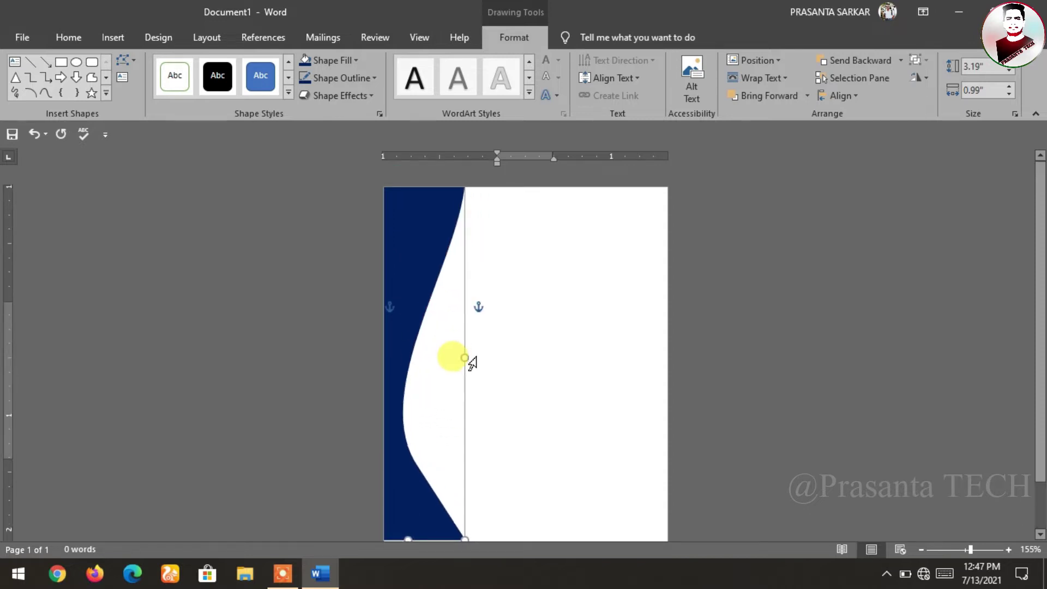
scroll(453, 469, "down", 1)
Adjust the panel's lower outline point to finish the wavy right edge, then deselect it.
left_click(127, 60)
left_click(158, 96)
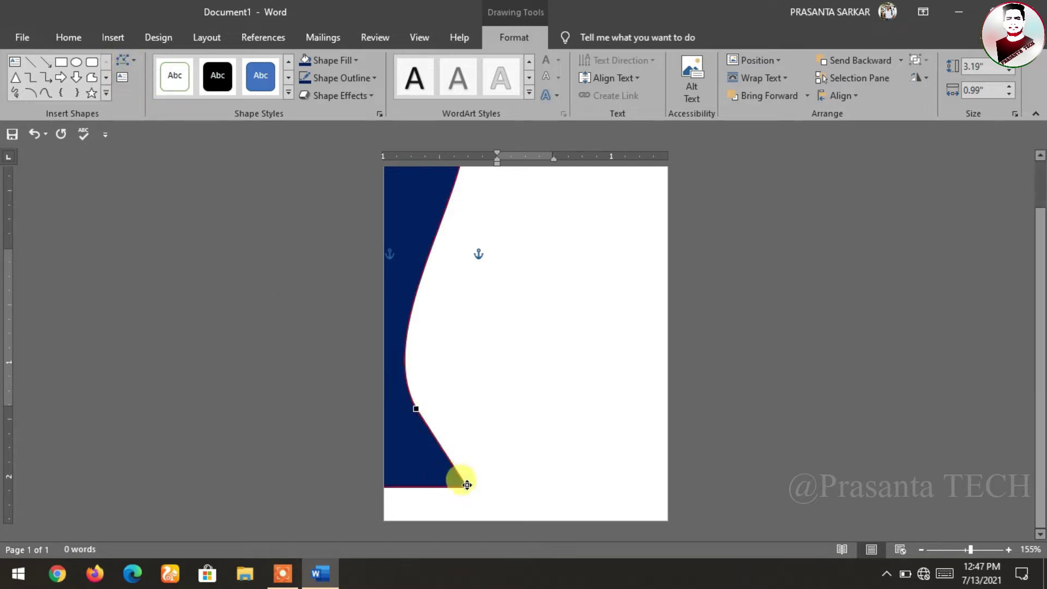
left_click_drag(447, 486, 447, 486)
scroll(507, 469, "up", 1)
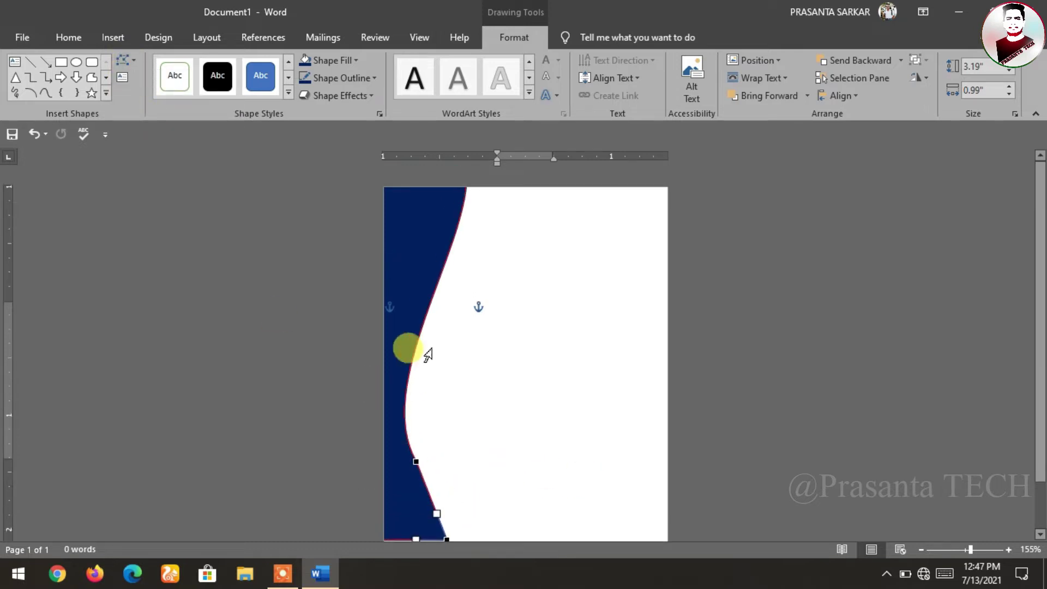
left_click(417, 266)
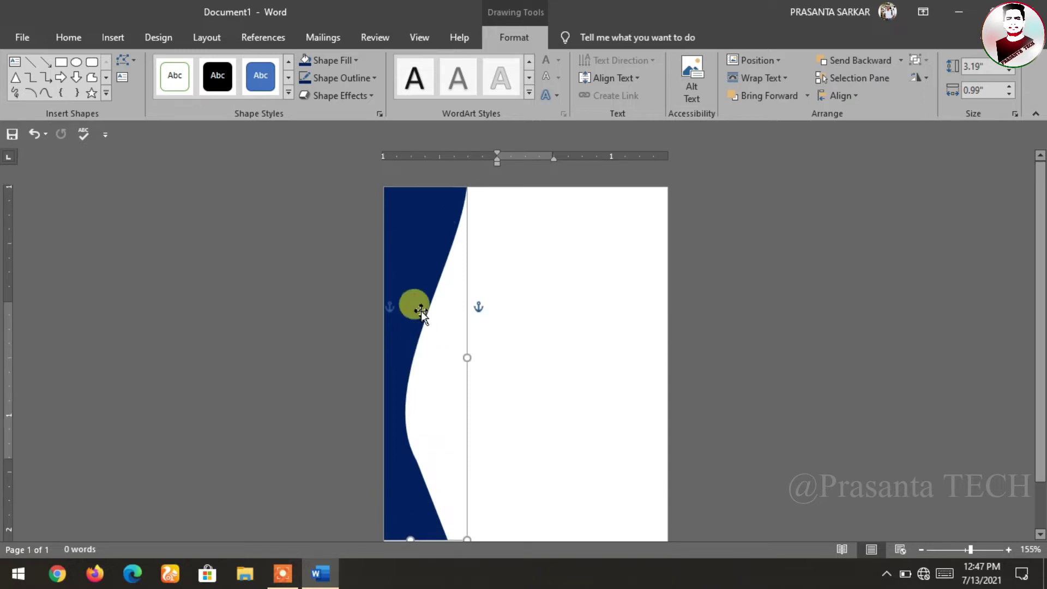
scroll(713, 300, "down", 1)
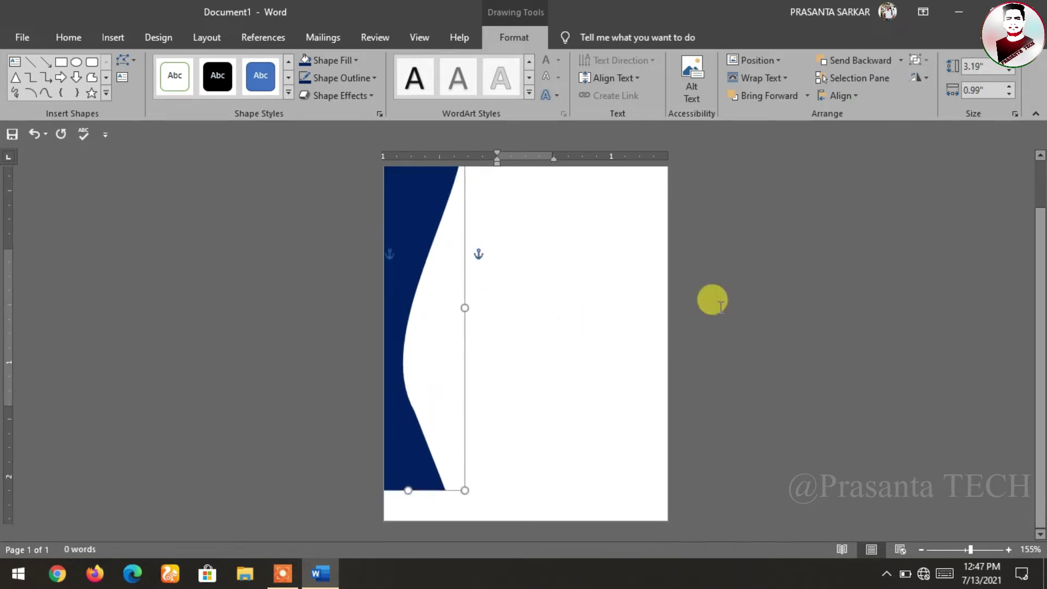
left_click(713, 299)
Draw a 0.26 by 2.6 inch rectangle along the page bottom with black fill and outline.
left_click(113, 37)
left_click(164, 95)
left_click(190, 132)
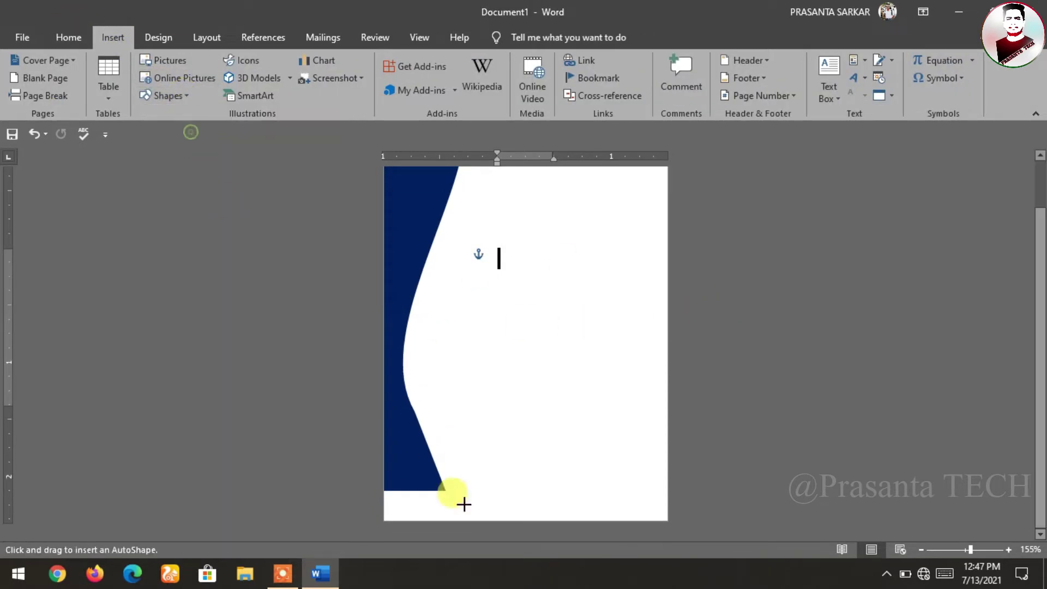
mouse_move(386, 491)
left_mouse_down()
mouse_move(647, 523)
mouse_move(680, 518)
left_mouse_up()
left_click(350, 80)
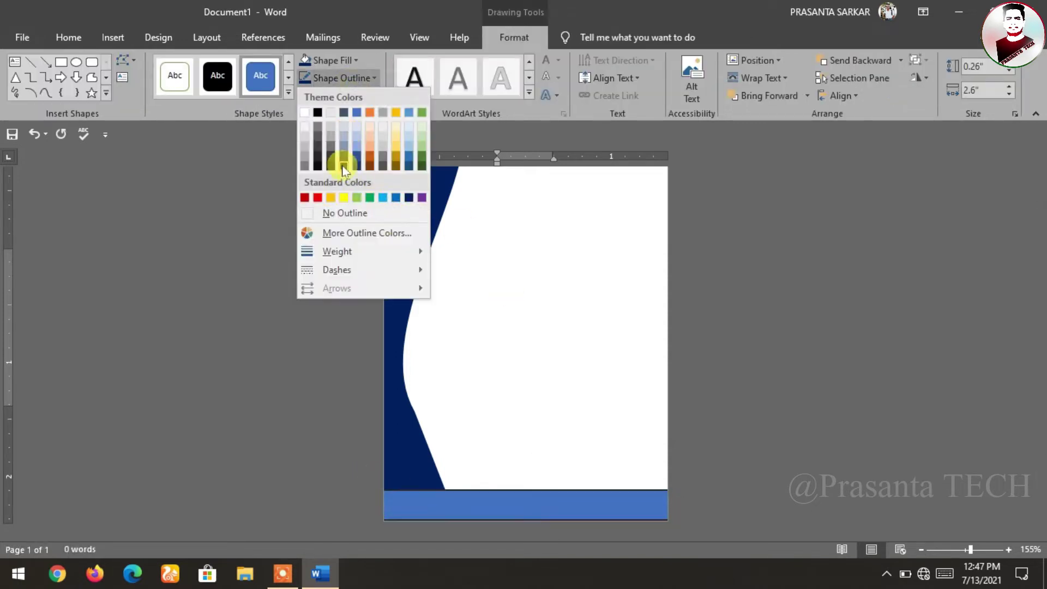
left_click(320, 167)
left_click(336, 62)
left_click(317, 137)
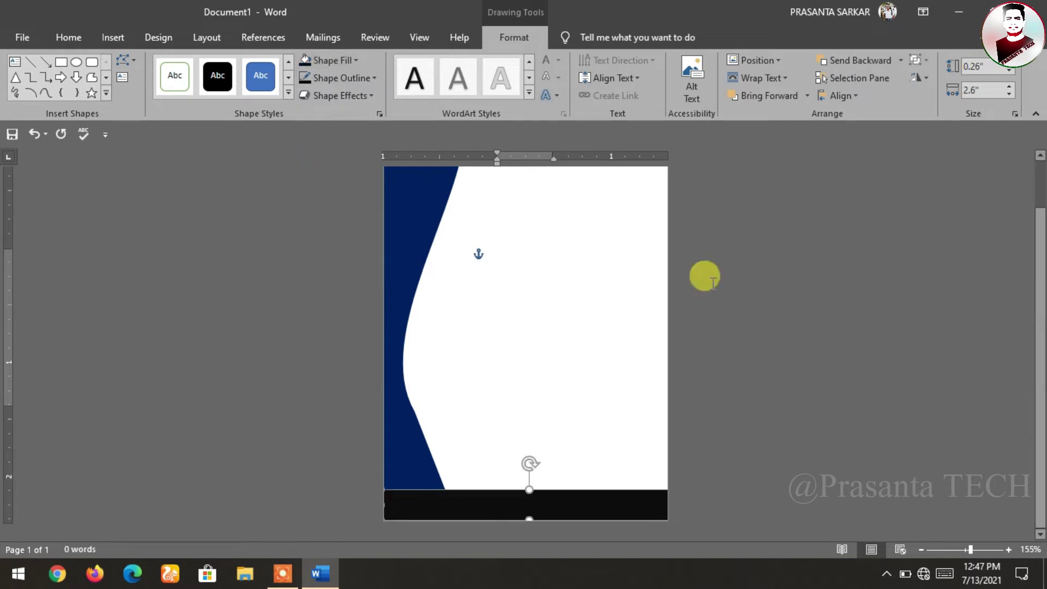
left_click(533, 481)
Select the navy wave shape and put it into Edit Points mode.
left_click(414, 442)
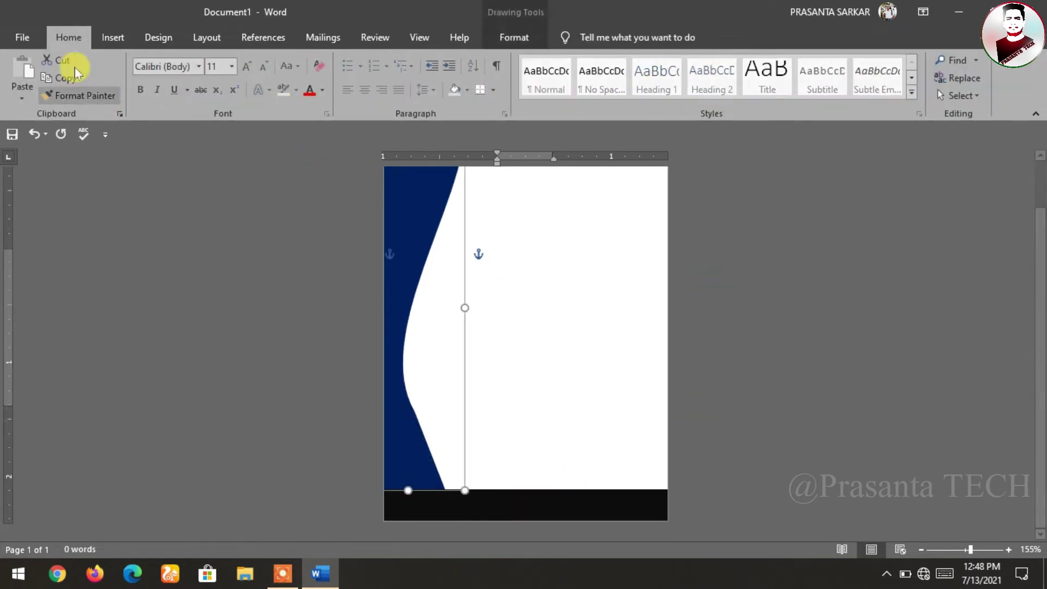
left_click(526, 34)
left_click(126, 61)
left_click(153, 92)
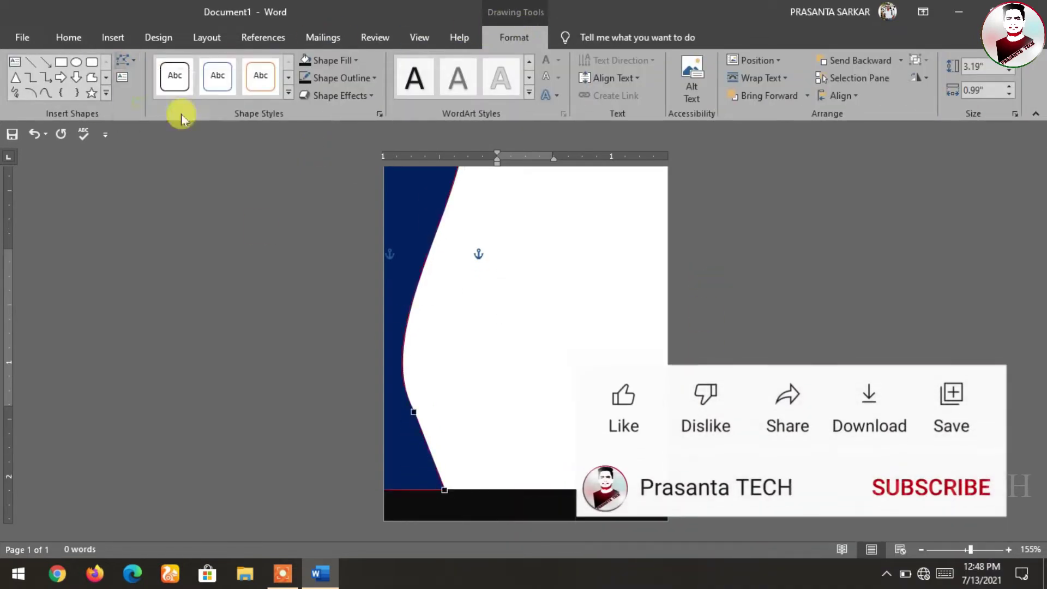
Nudge the wave's lower vertices to reshape the bottom curve toward the footer.
left_click(412, 410)
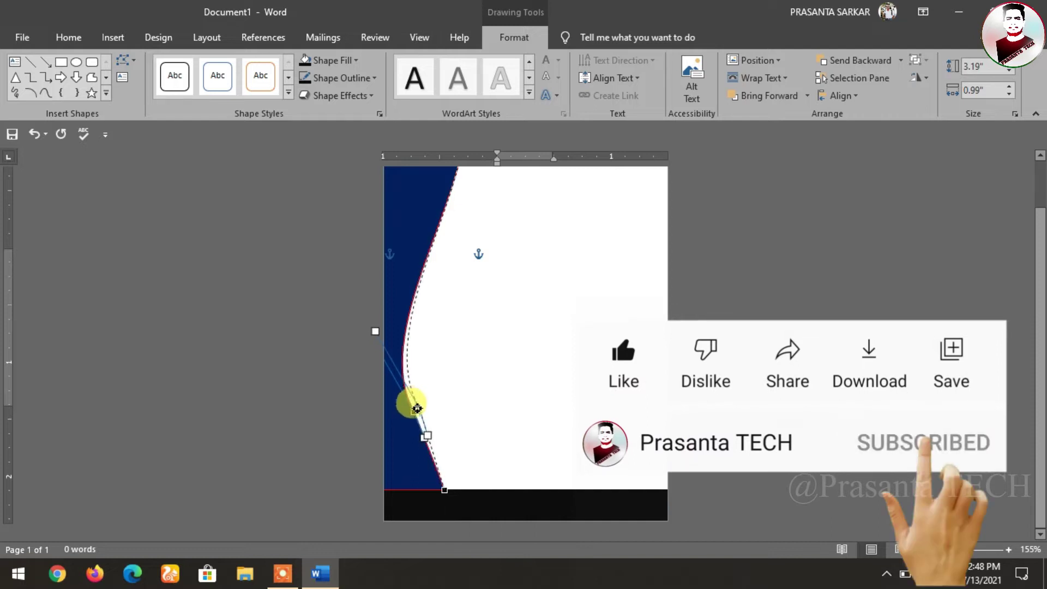
left_click_drag(412, 415, 425, 448)
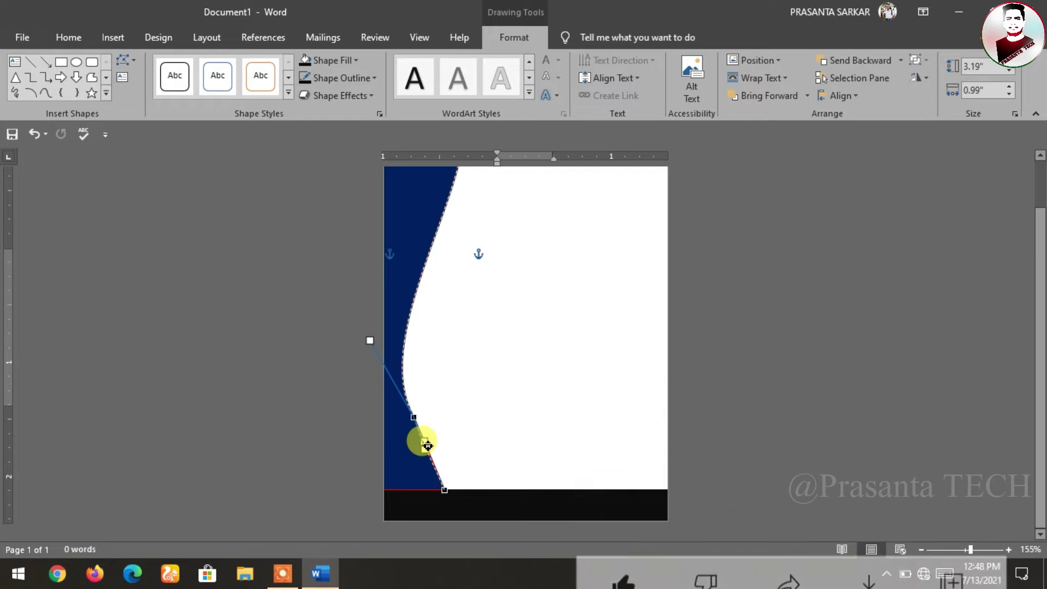
left_click(766, 403)
left_click(414, 454)
left_click(126, 60)
left_click(153, 97)
left_click(435, 428)
left_click_drag(410, 421, 412, 420)
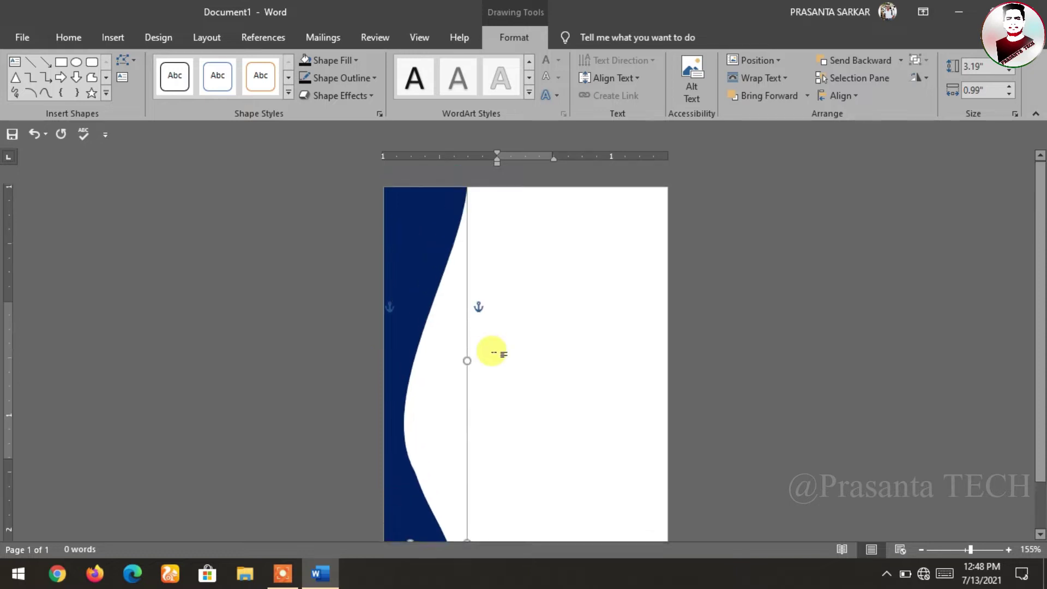
Select the black bottom strip and zoom in on the lower part of the card.
left_click(531, 502)
scroll(424, 466, "up", 2)
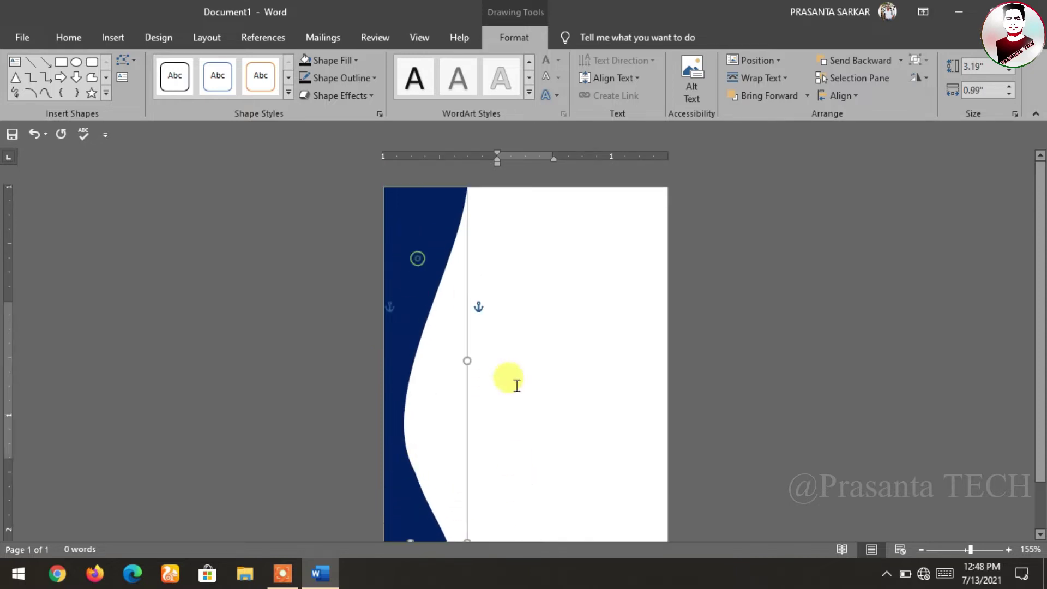
scroll(513, 382, "down", 2)
left_click(480, 499)
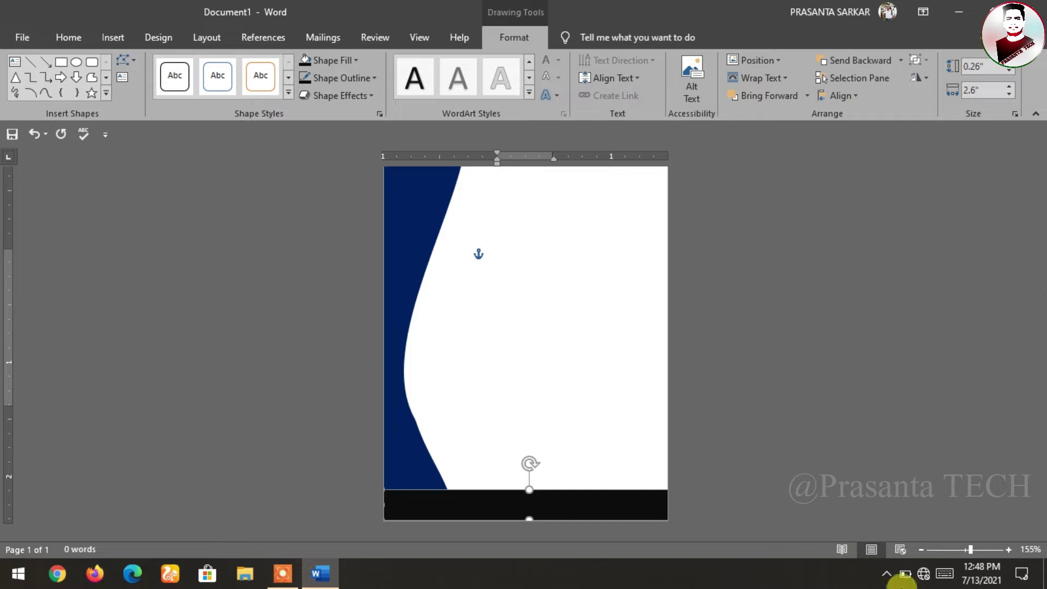
left_click(971, 549)
Straighten the slope of the wave's lower edge into the footer, then zoom back out.
left_click(288, 444)
left_click(125, 60)
left_click(142, 98)
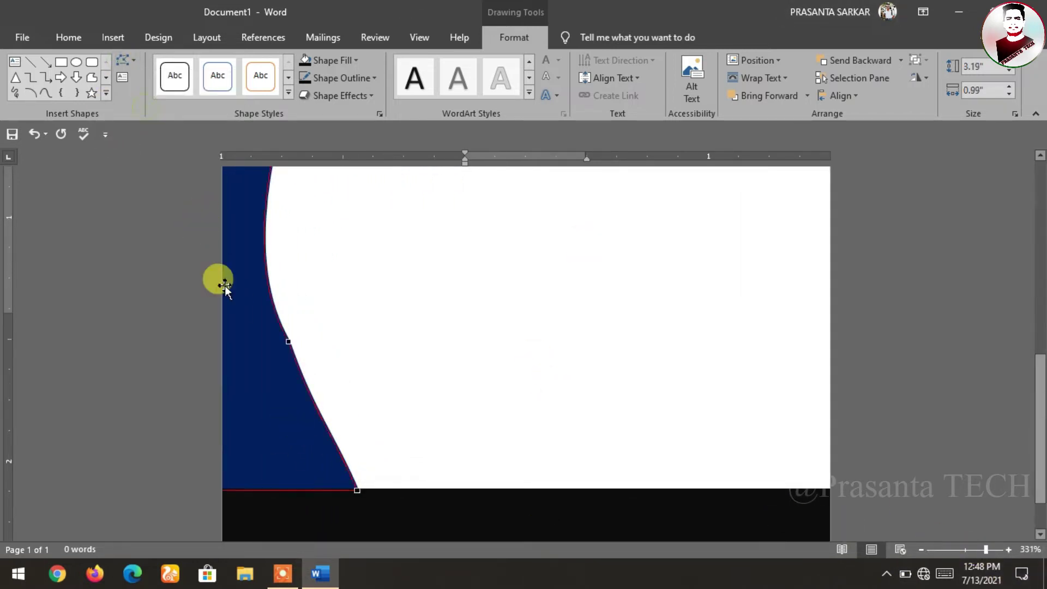
left_click(283, 344)
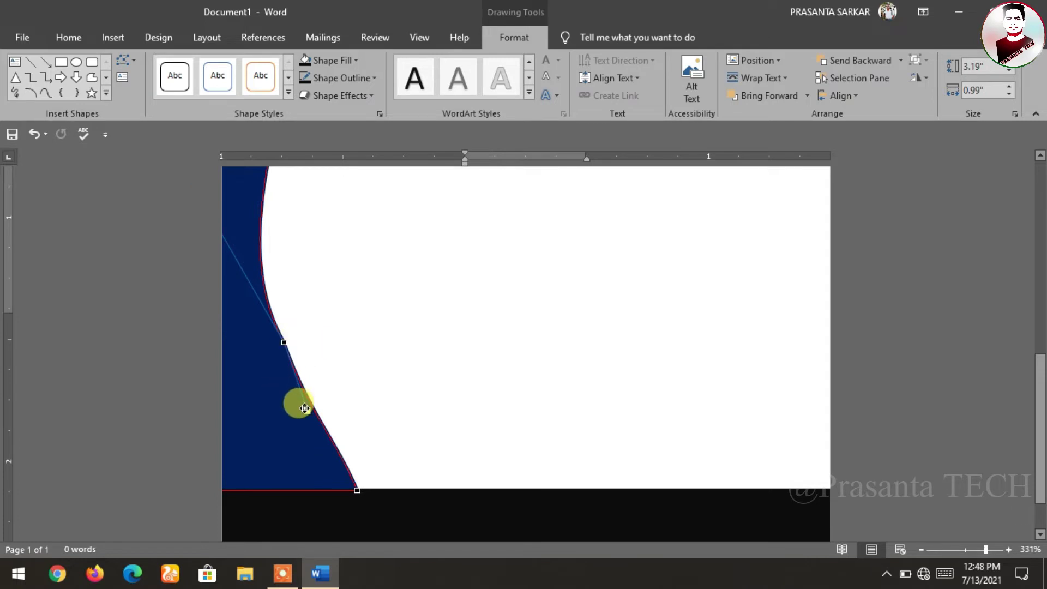
left_click_drag(314, 408, 317, 411)
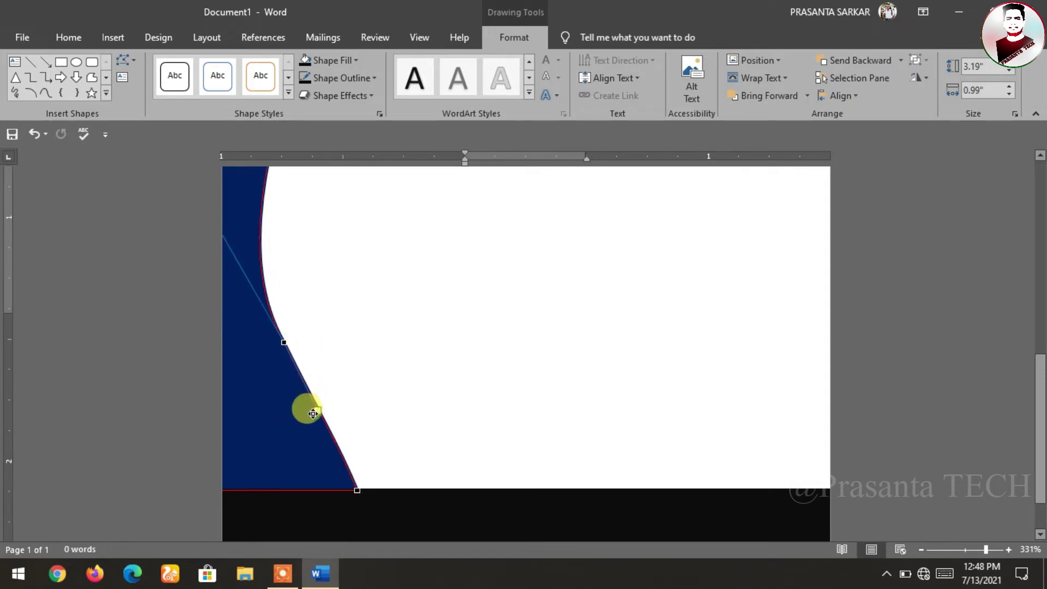
left_click(714, 373)
scroll(339, 385, "down", 5)
left_click(339, 386)
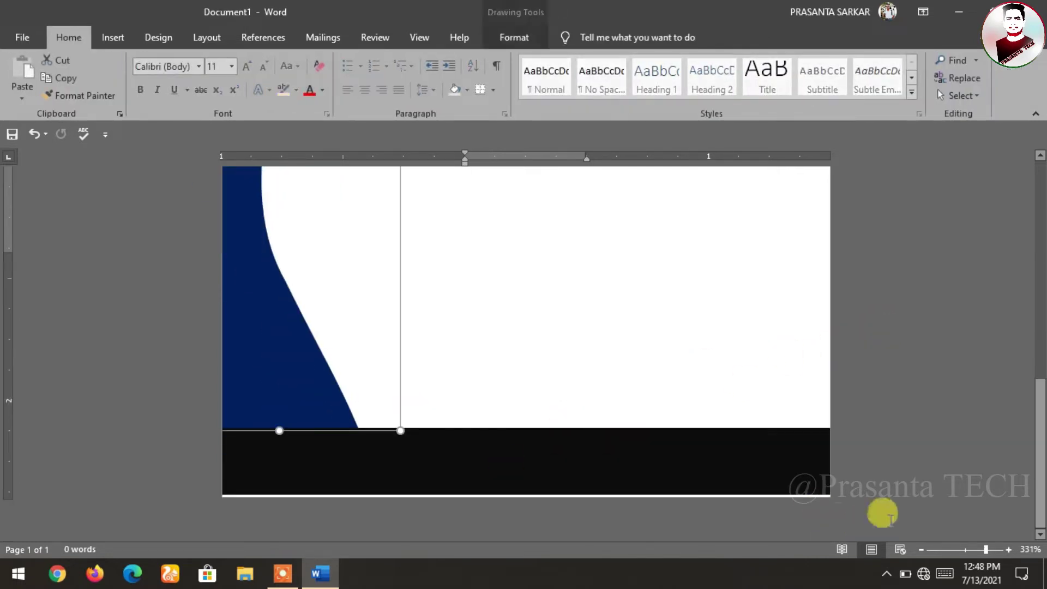
left_click(702, 484)
left_click(735, 430)
left_click(966, 549)
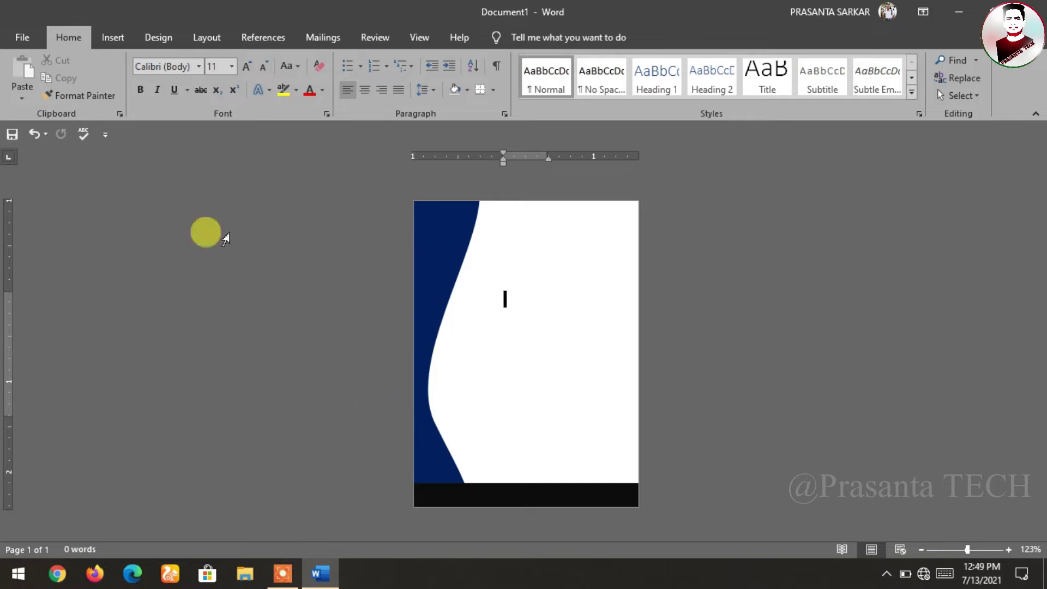
Draw a rectangle covering the whole page and set it behind text.
left_click(111, 37)
left_click(165, 95)
left_click(193, 131)
left_click_drag(417, 203, 646, 512)
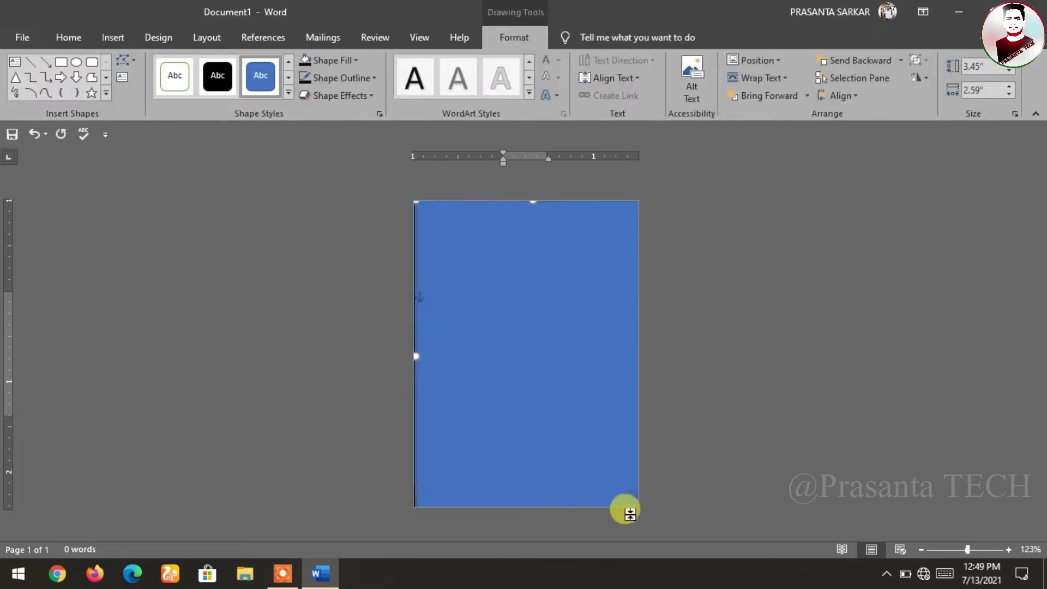
left_click(787, 77)
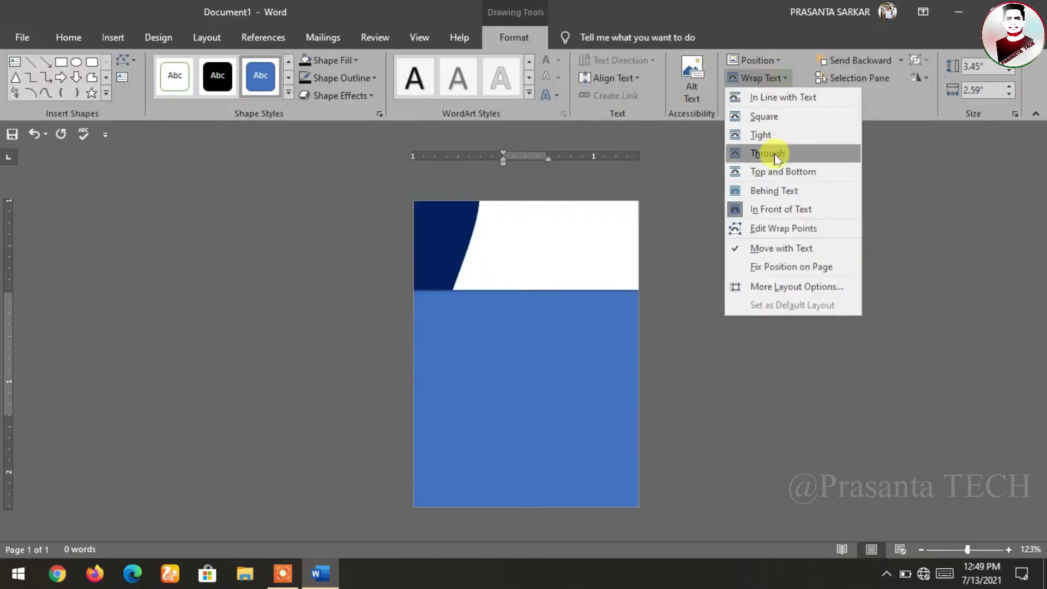
left_click(759, 191)
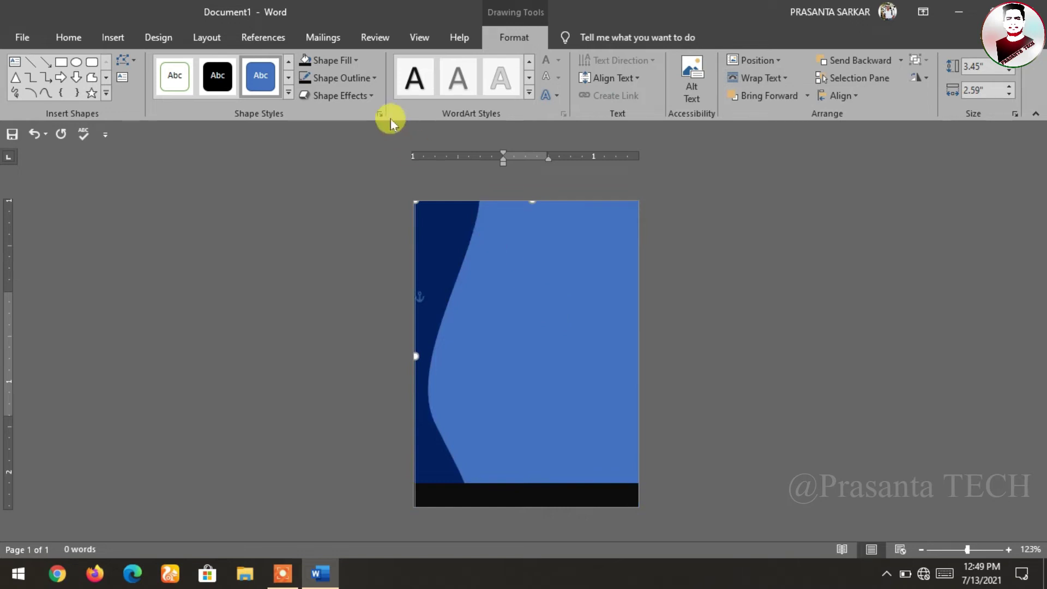
Fill the rectangle with the picture 'back' from file and shift it into position.
left_click(358, 67)
left_click(334, 234)
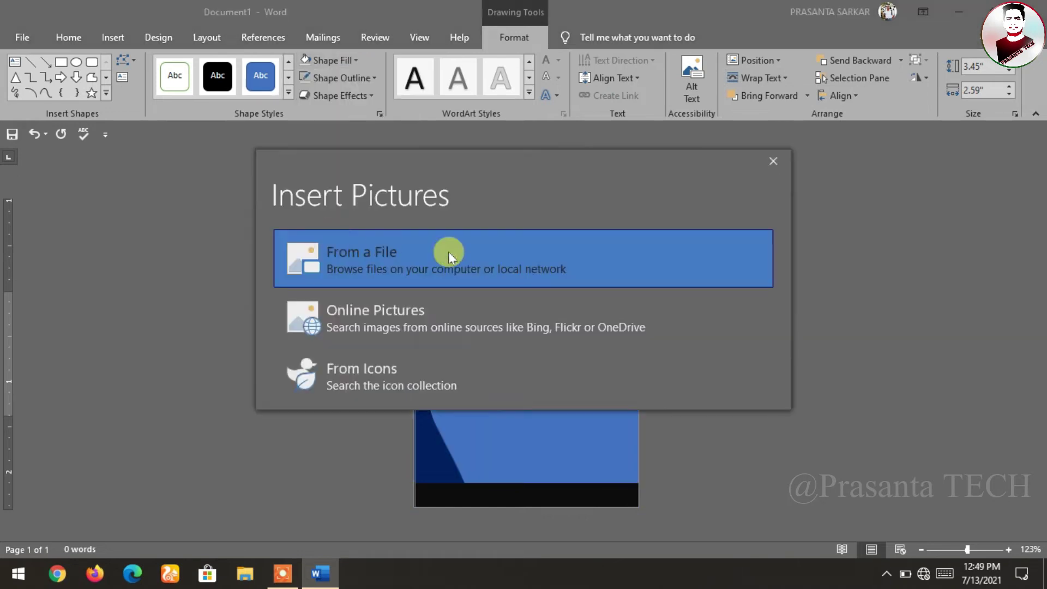
left_click(524, 243)
left_click(239, 245)
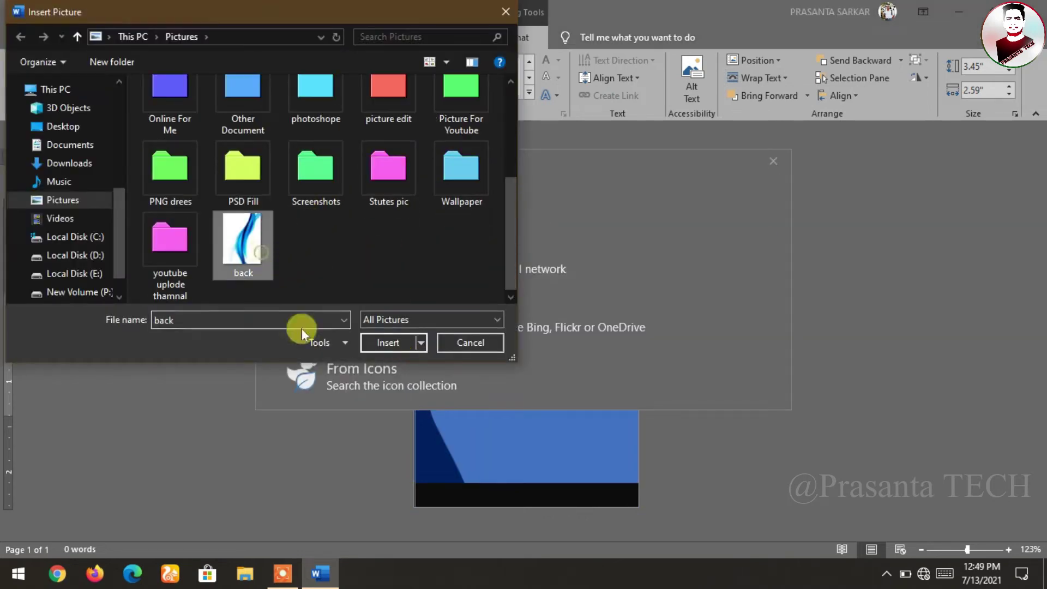
left_click(382, 338)
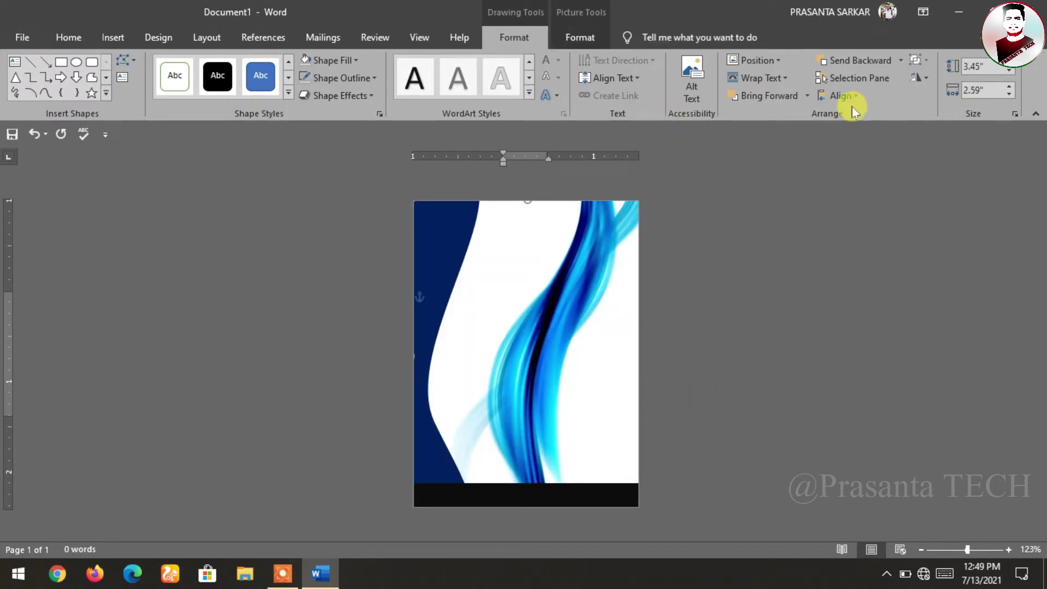
left_click_drag(561, 270, 533, 192)
left_click(771, 85)
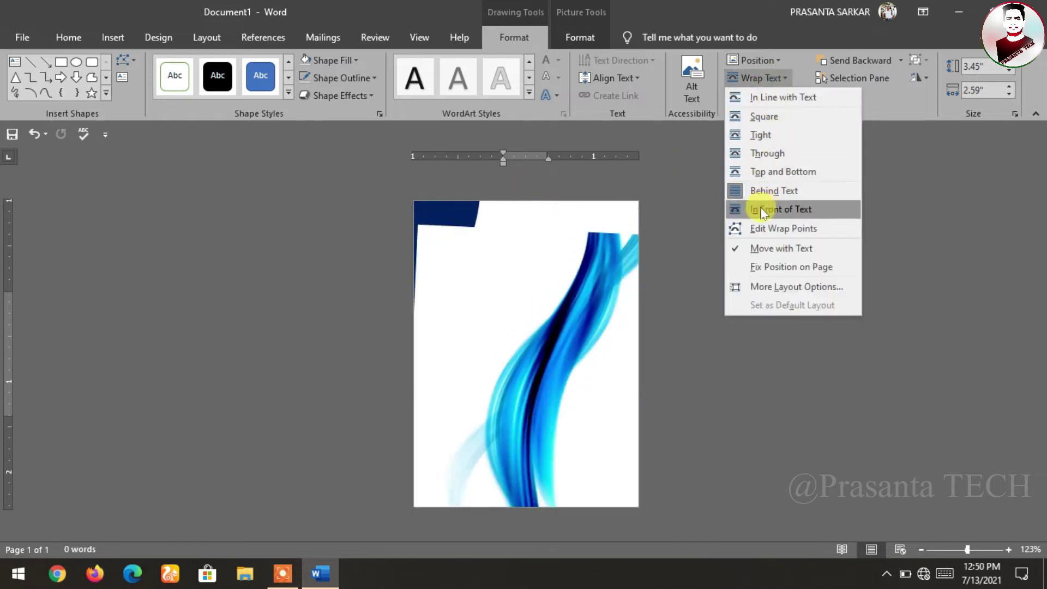
Stretch the wave picture down over the black strip and place it behind text.
left_click(763, 208)
left_click_drag(553, 309, 568, 278)
left_click_drag(518, 489, 573, 504)
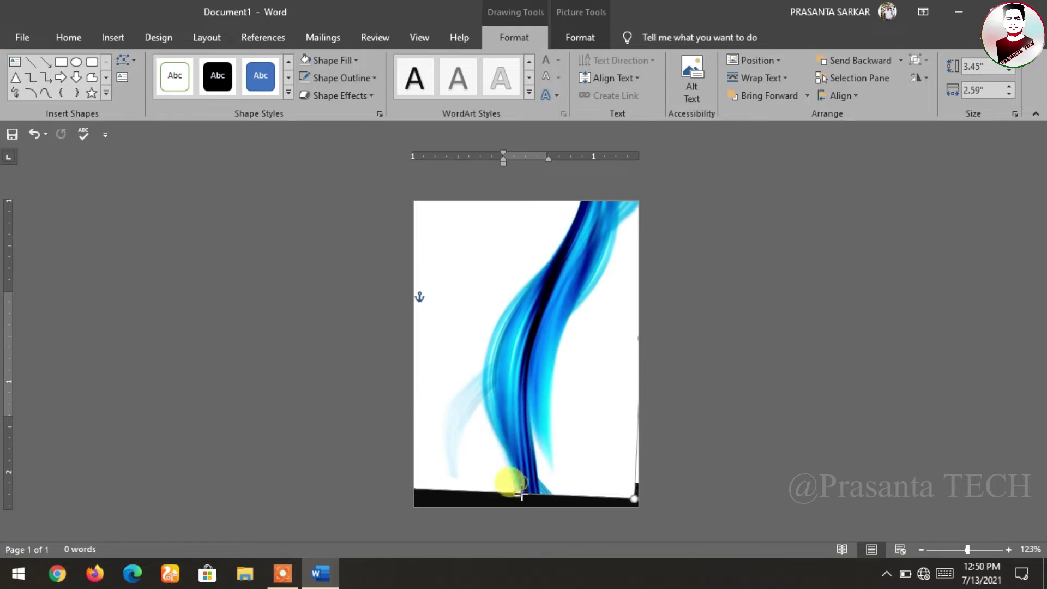
left_click(774, 81)
left_click(764, 191)
left_click_drag(551, 370, 581, 352)
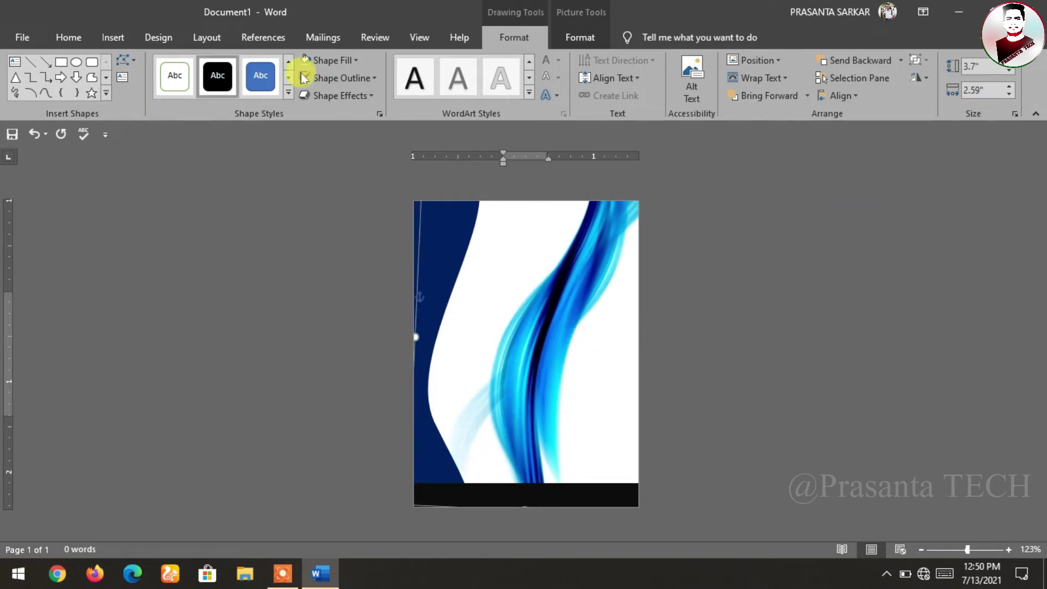
Apply brightness +40%, contrast -40% to the wave picture.
left_click(90, 81)
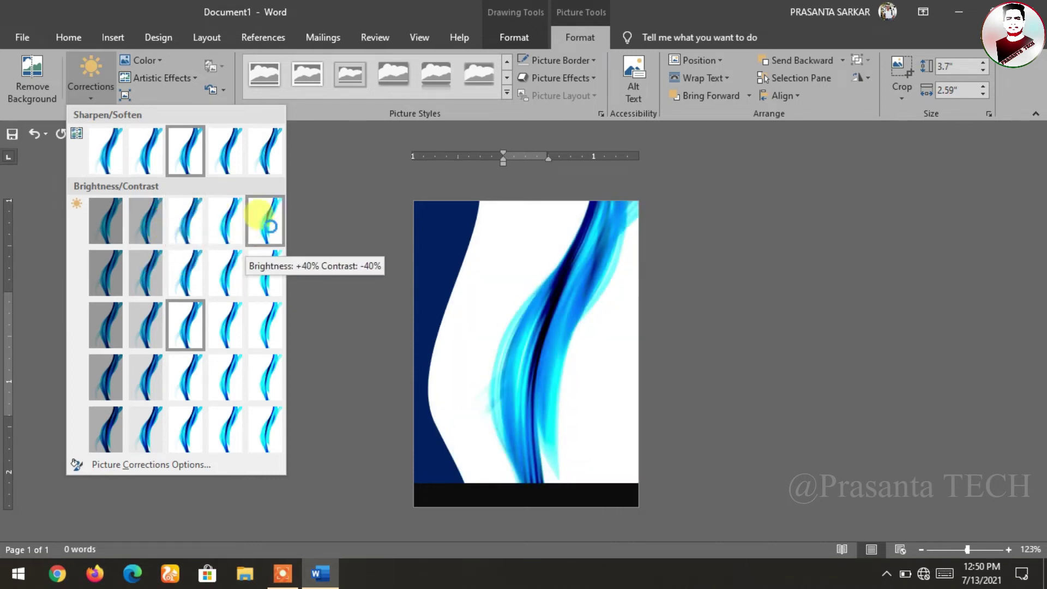
left_click(196, 233)
left_click(760, 287)
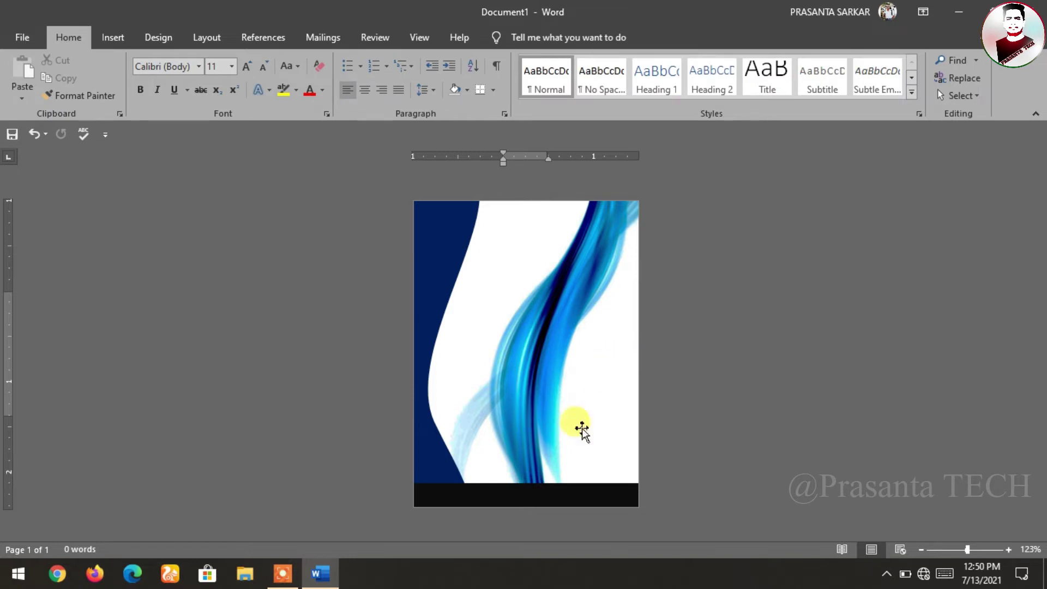
Zoom the page to 203% and check the shapes and the black bar.
left_click(974, 549)
left_click(430, 448)
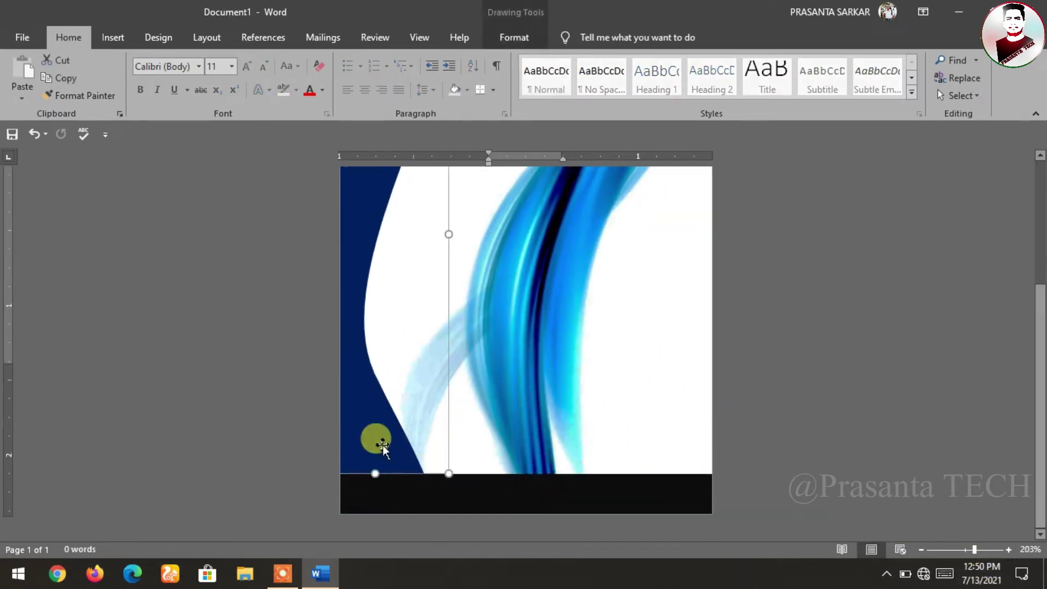
left_click(468, 491)
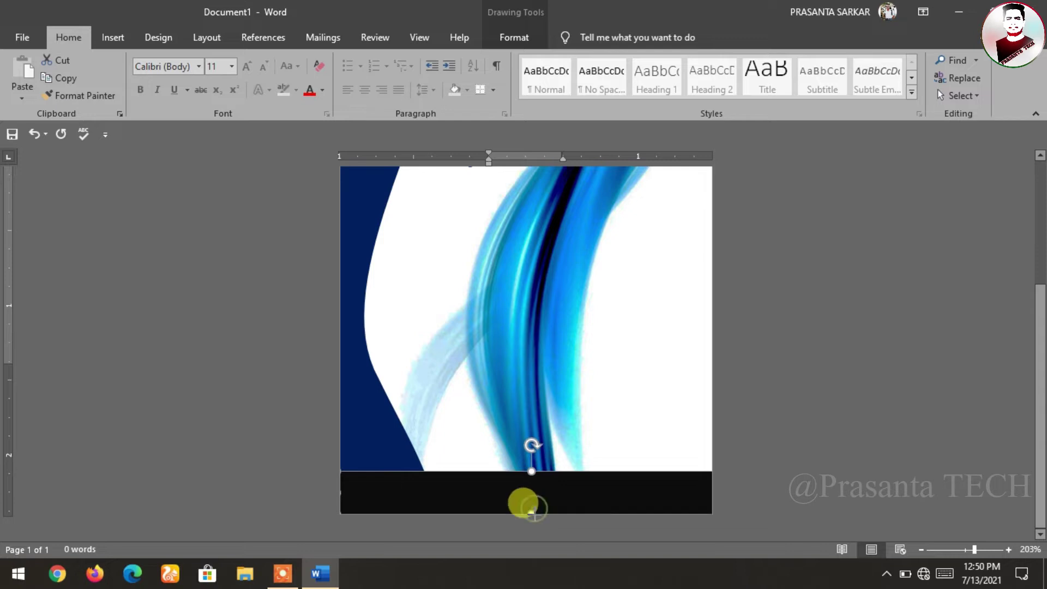
left_click(829, 391)
left_click(800, 473)
scroll(684, 478, "down", 1)
scroll(687, 483, "up", 3)
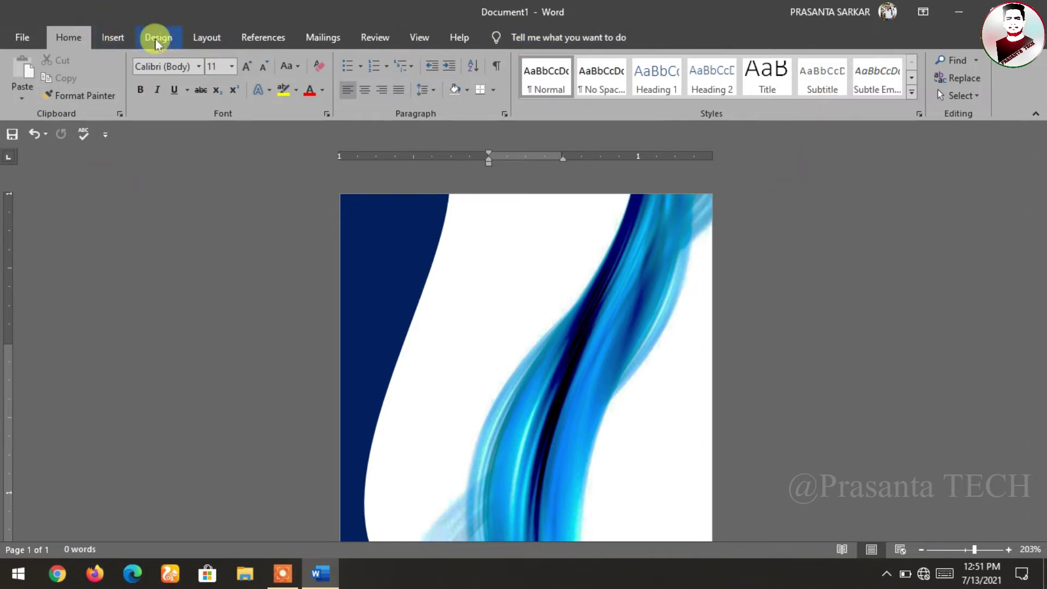
Draw an oval circle near the middle of the card.
left_click(113, 39)
left_click(166, 96)
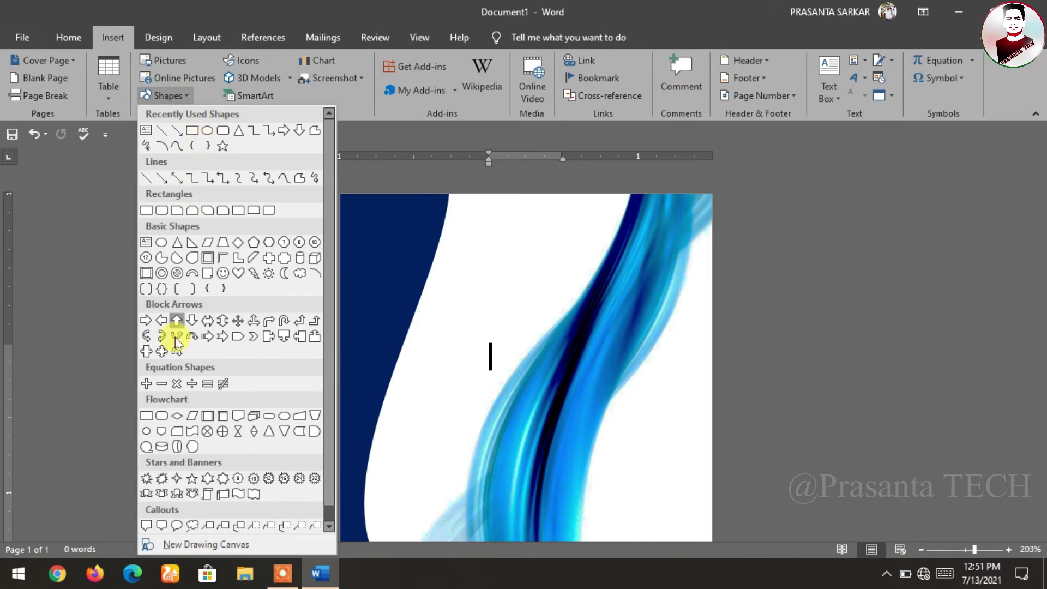
left_click(149, 433)
left_click_drag(474, 299, 596, 419)
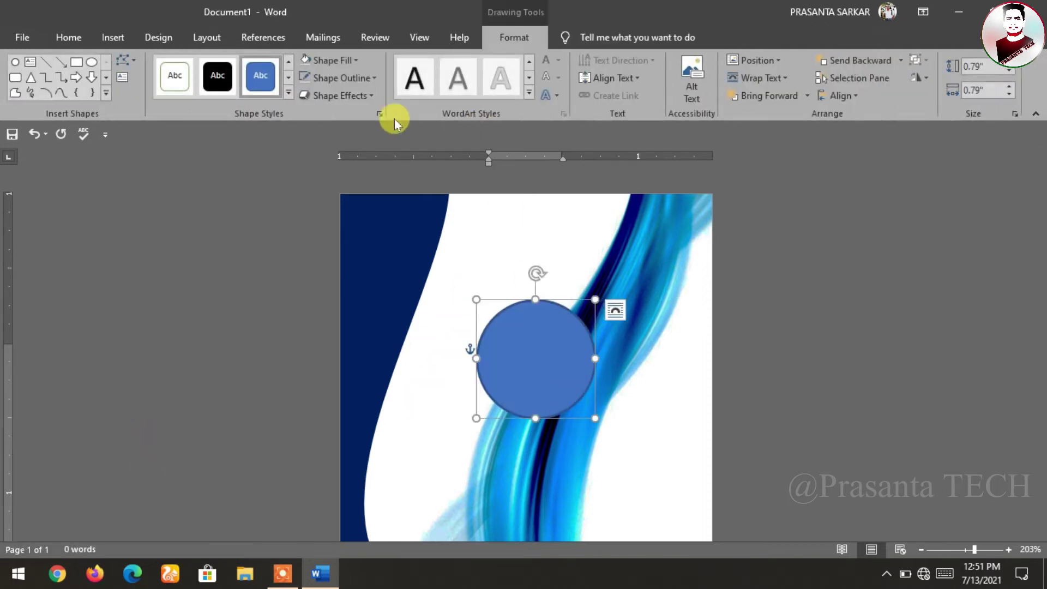
Fill the circle with the person's photo from a file.
left_click(355, 65)
left_click(338, 232)
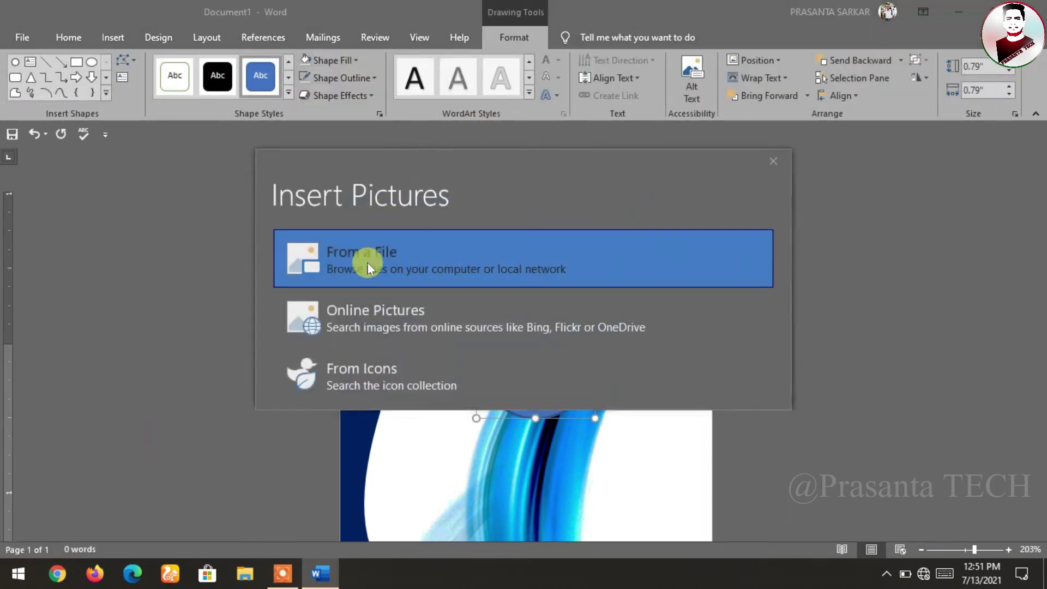
left_click(366, 256)
double_click(362, 218)
left_click(181, 217)
double_click(181, 217)
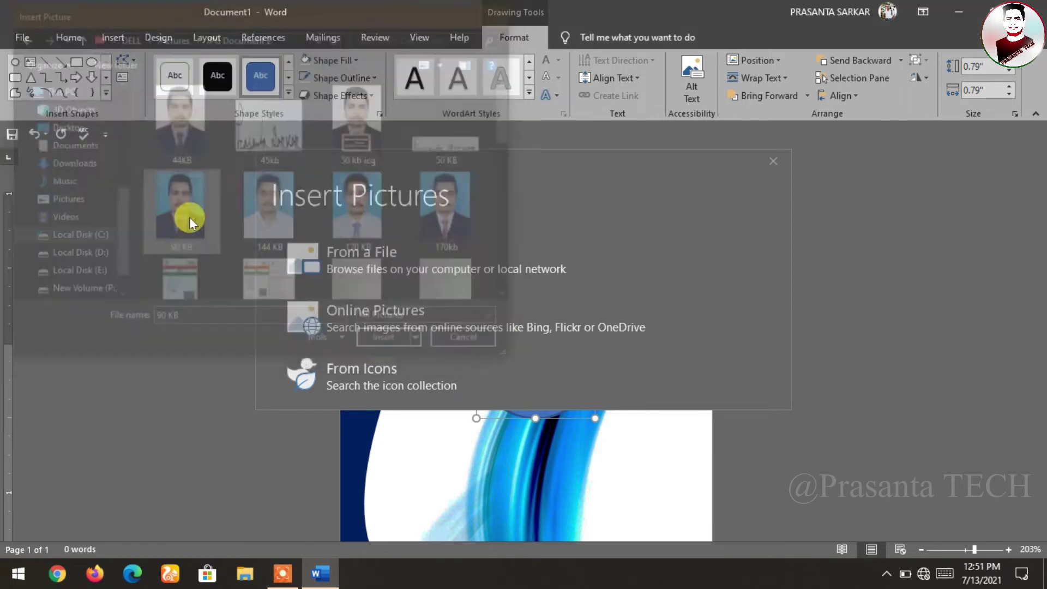
Give the photo circle an orange outline, move it to the top, and shrink it to 0.69 inches.
left_click(338, 78)
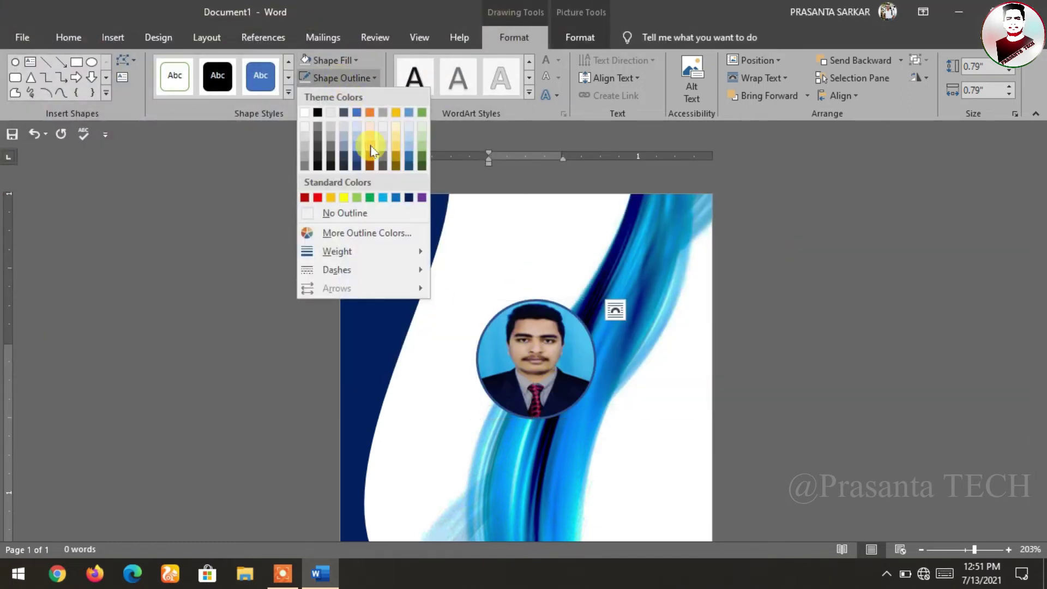
left_click(370, 147)
mouse_move(547, 341)
left_mouse_down()
mouse_move(559, 241)
mouse_move(568, 255)
left_mouse_up()
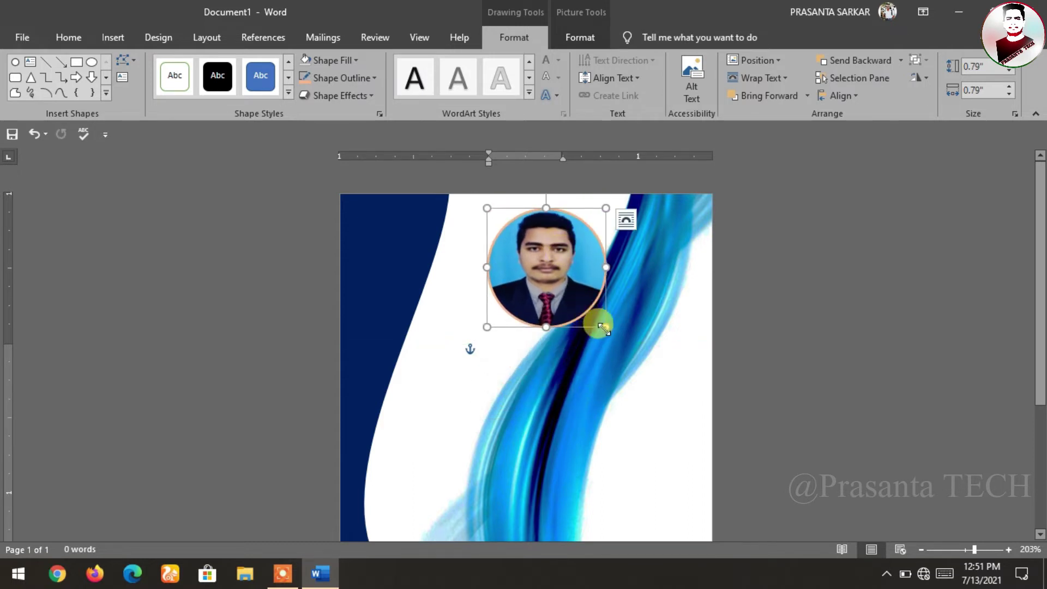
left_click_drag(604, 327, 590, 303)
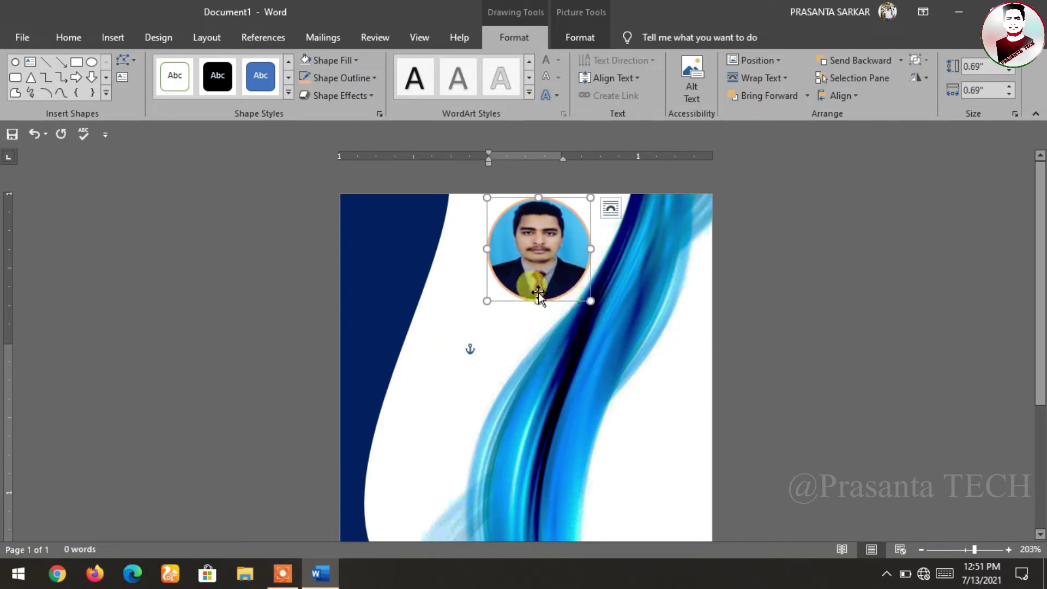
left_click(960, 320)
left_click(963, 549)
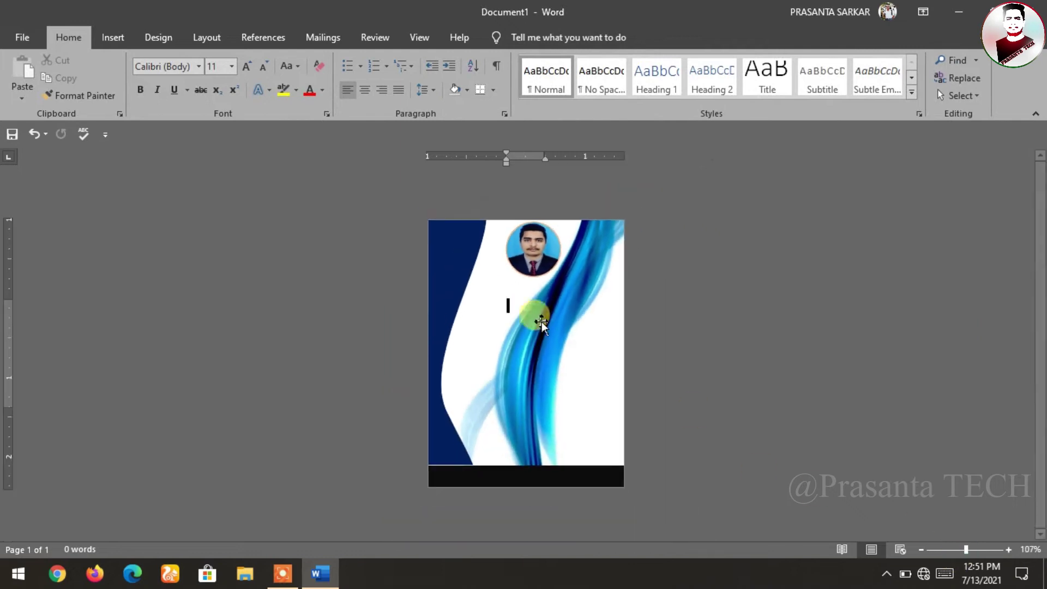
Duplicate the photo circle below it and remove the copy's photo fill and outline.
left_click_drag(537, 262, 528, 346)
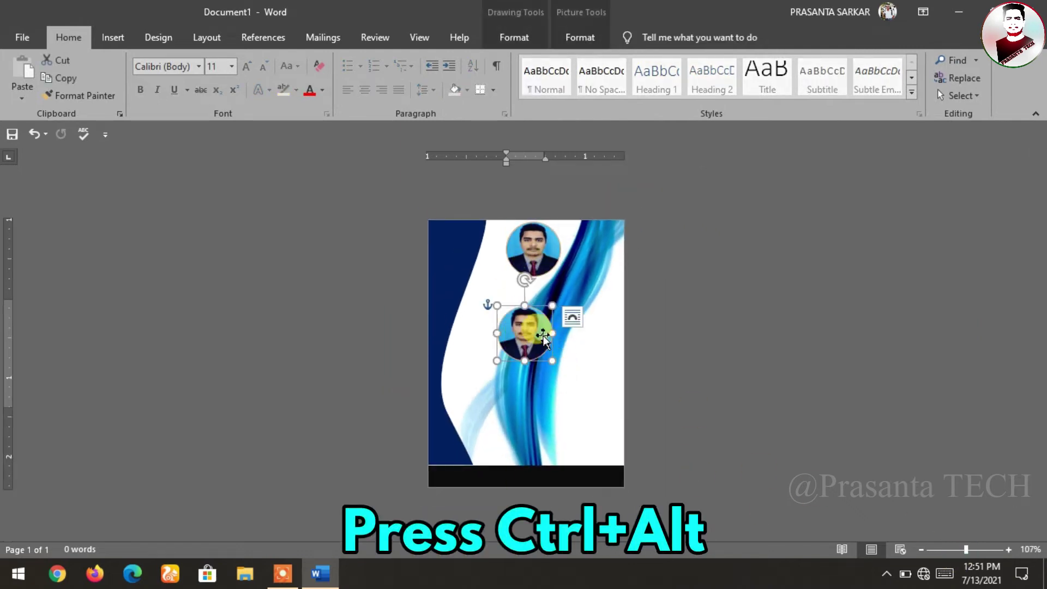
left_click_drag(966, 550, 972, 550)
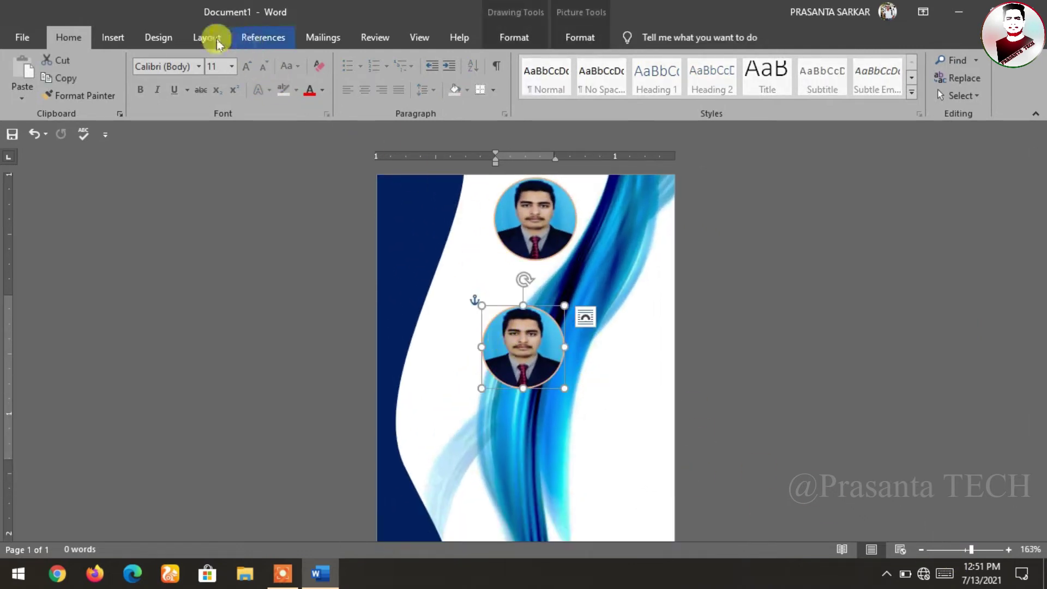
left_click(524, 40)
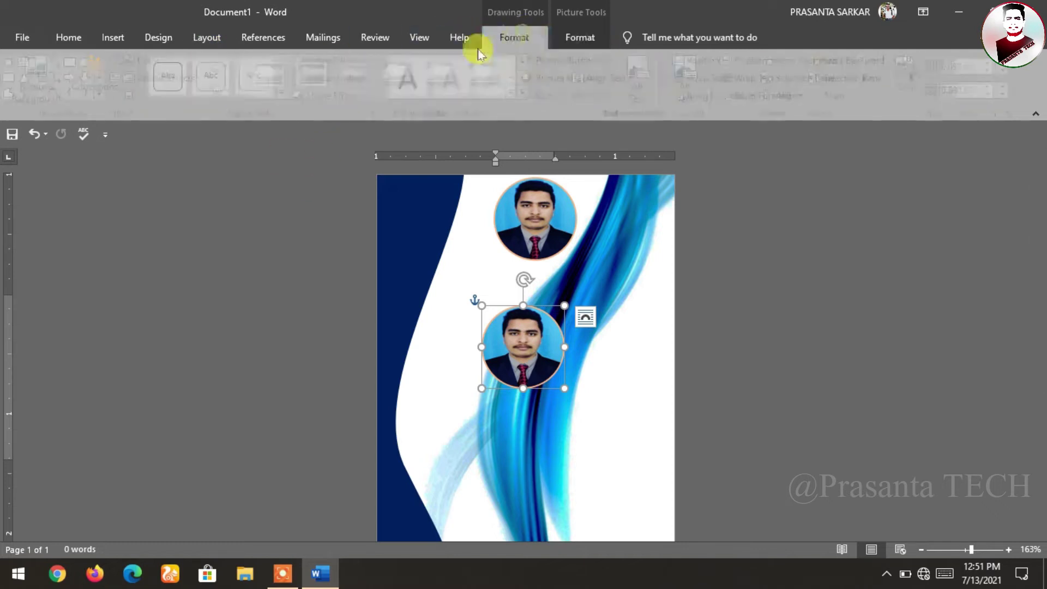
left_click(332, 60)
left_click(321, 196)
left_click(341, 78)
left_click(329, 223)
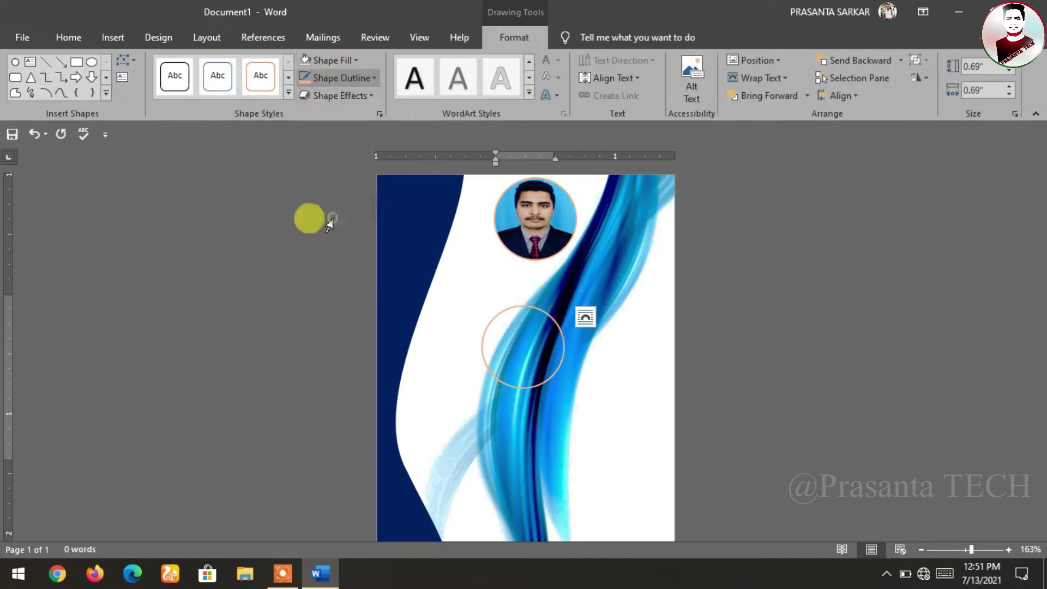
Fill the empty circle with the rt-removebg-preview logo from the Picture For Youtube folder.
left_click(317, 65)
left_click(339, 215)
left_click(330, 237)
left_click(63, 200)
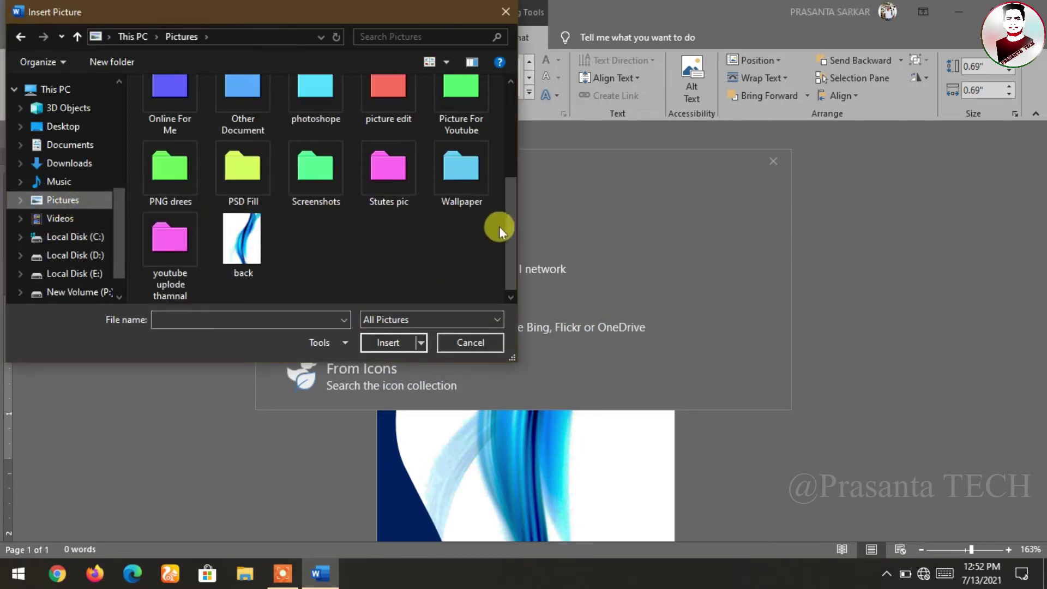
scroll(499, 227, "up", 1)
double_click(447, 142)
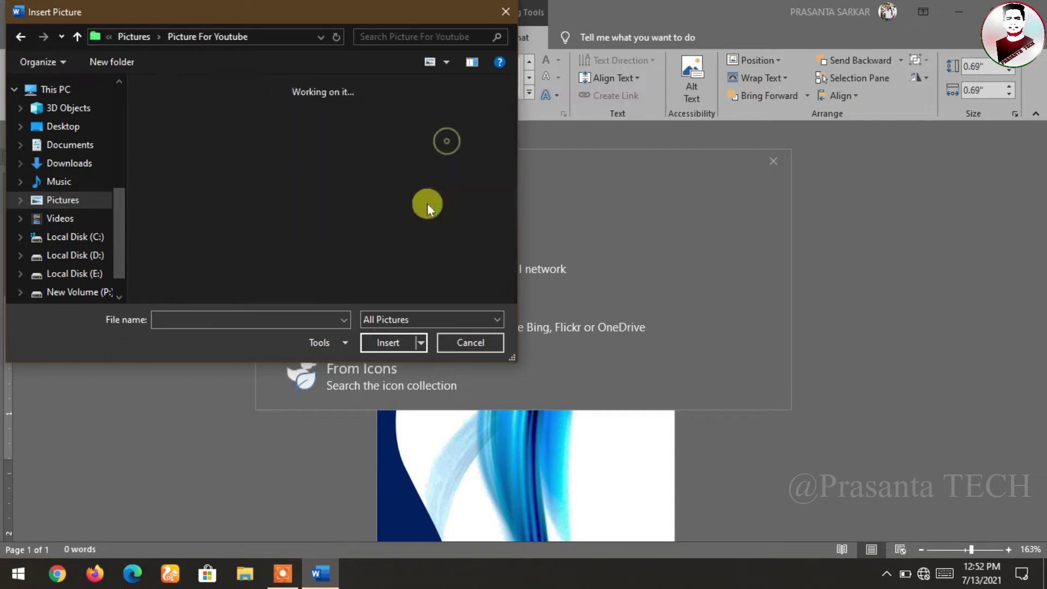
scroll(412, 217, "down", 2)
scroll(412, 218, "down", 5)
scroll(414, 217, "down", 5)
scroll(414, 217, "down", 2)
scroll(413, 218, "down", 5)
scroll(414, 217, "down", 5)
scroll(413, 217, "down", 5)
scroll(413, 217, "down", 5)
scroll(414, 217, "down", 5)
scroll(414, 217, "down", 5)
scroll(413, 217, "down", 5)
scroll(413, 217, "down", 5)
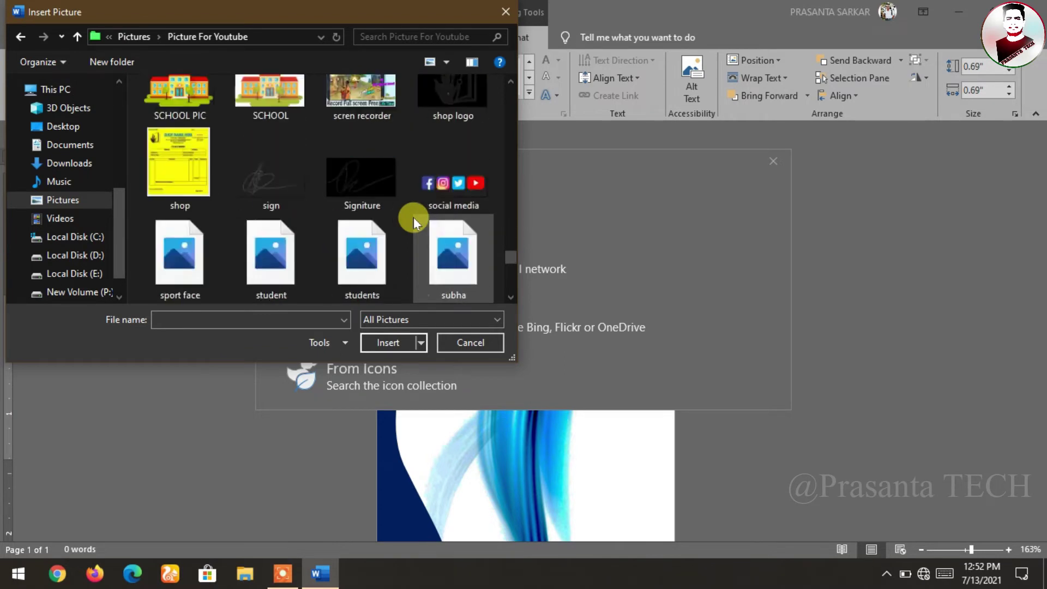
scroll(414, 217, "down", 5)
left_click(271, 163)
left_click(376, 342)
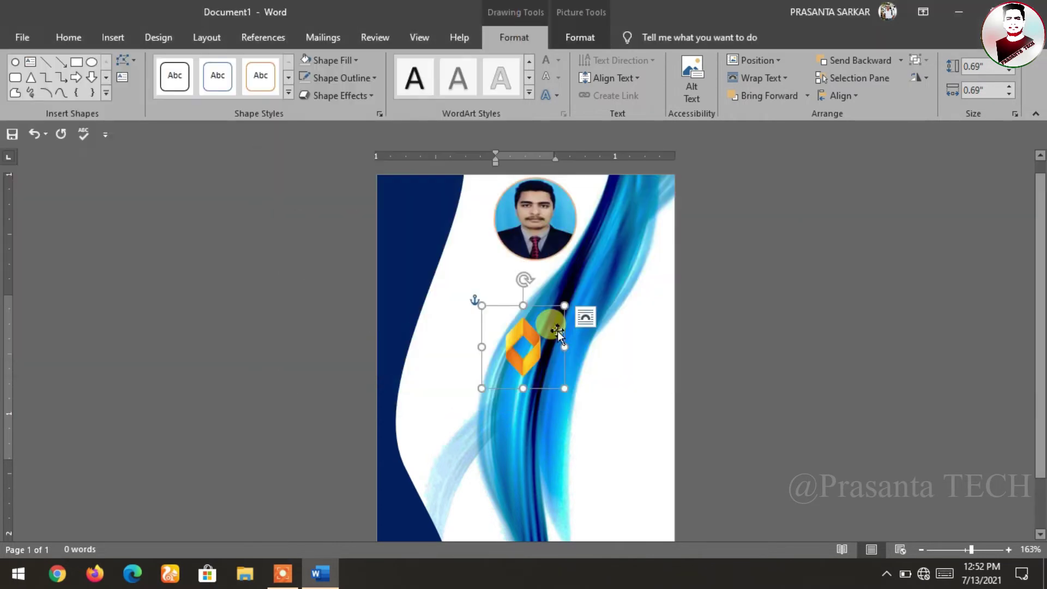
Resize the logo to about 0.86 by 1.21 inches and place it top-left beside the photo.
left_click_drag(568, 344, 604, 281)
left_click_drag(576, 338, 433, 175)
left_click(594, 265)
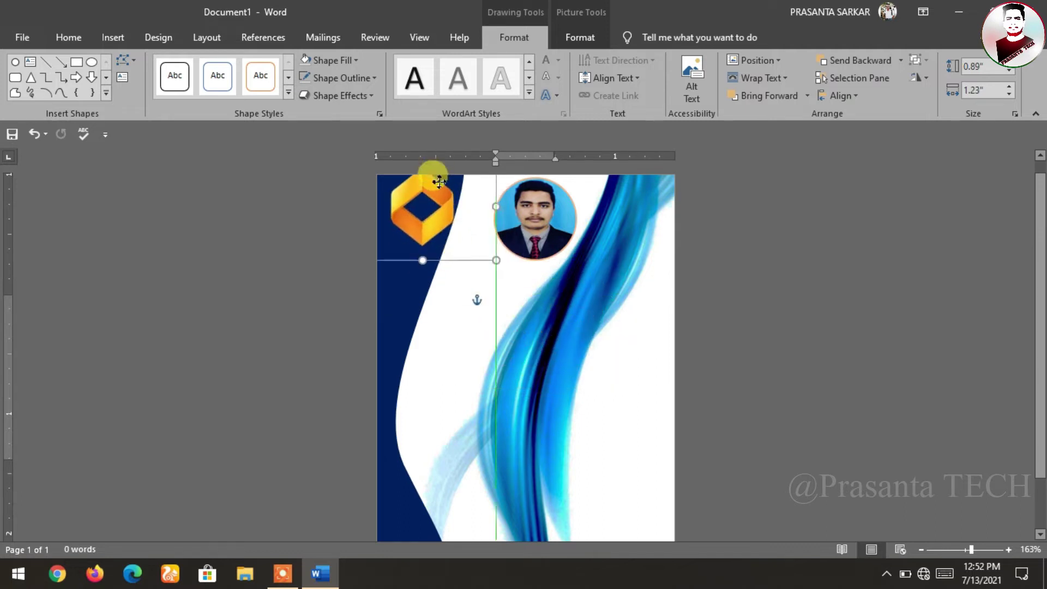
left_click_drag(494, 260, 485, 260)
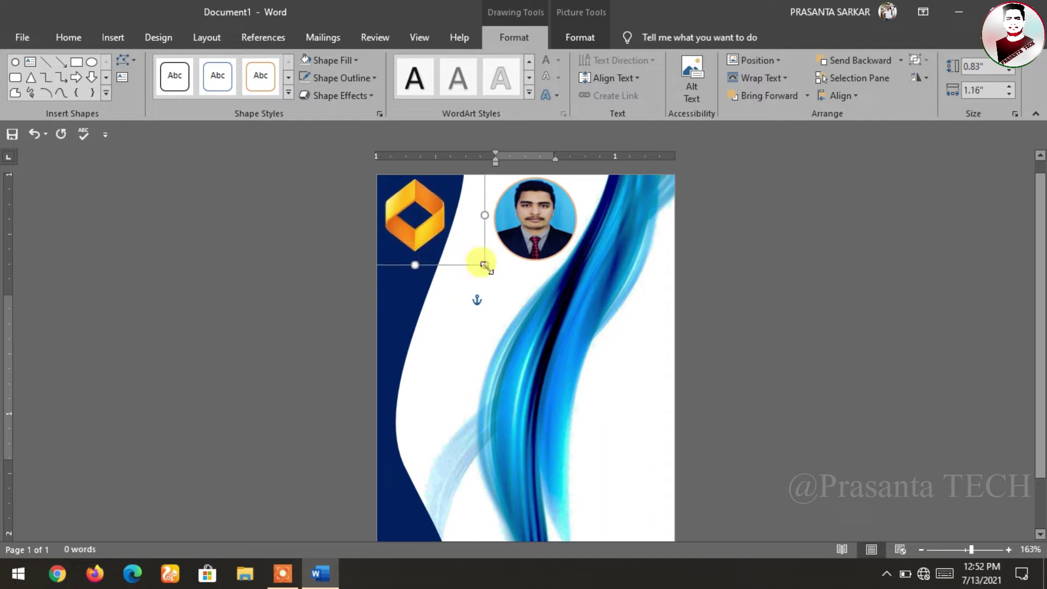
left_click_drag(484, 265, 488, 268)
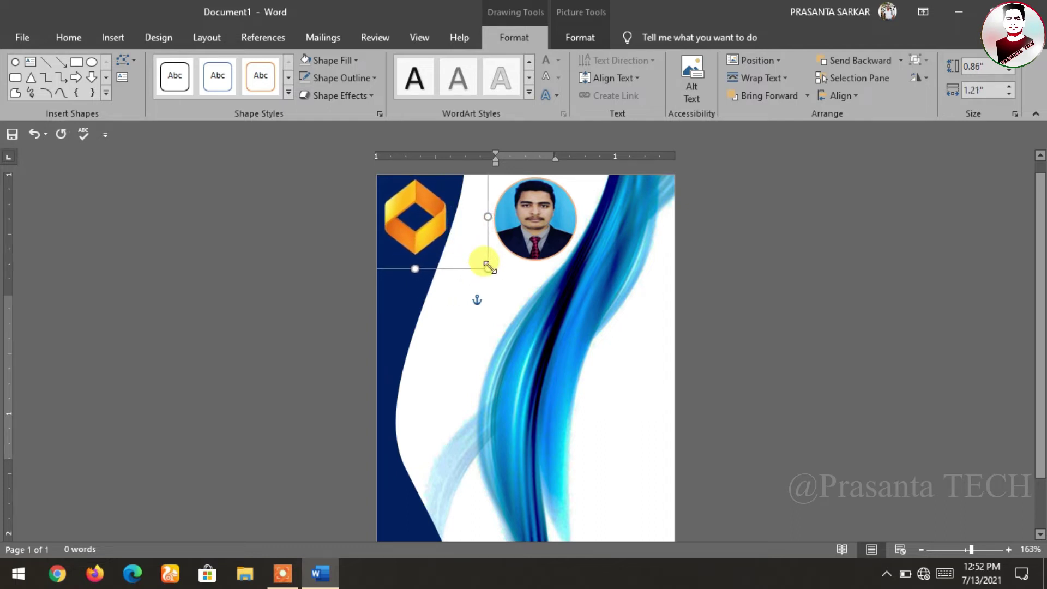
Apply an outer shadow preset to the orange logo.
left_click(338, 96)
mouse_move(349, 159)
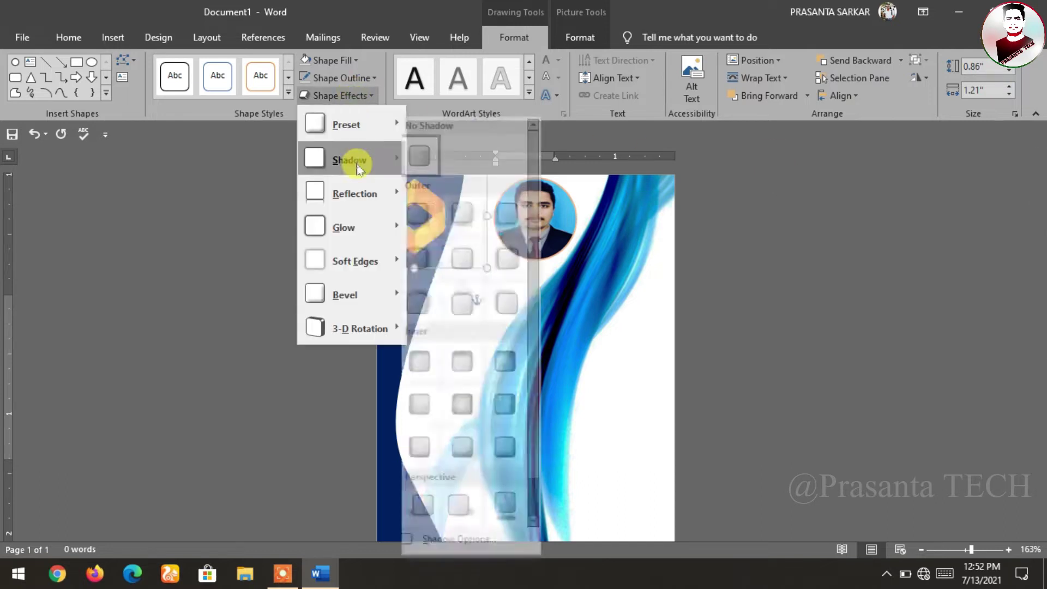
left_click(427, 214)
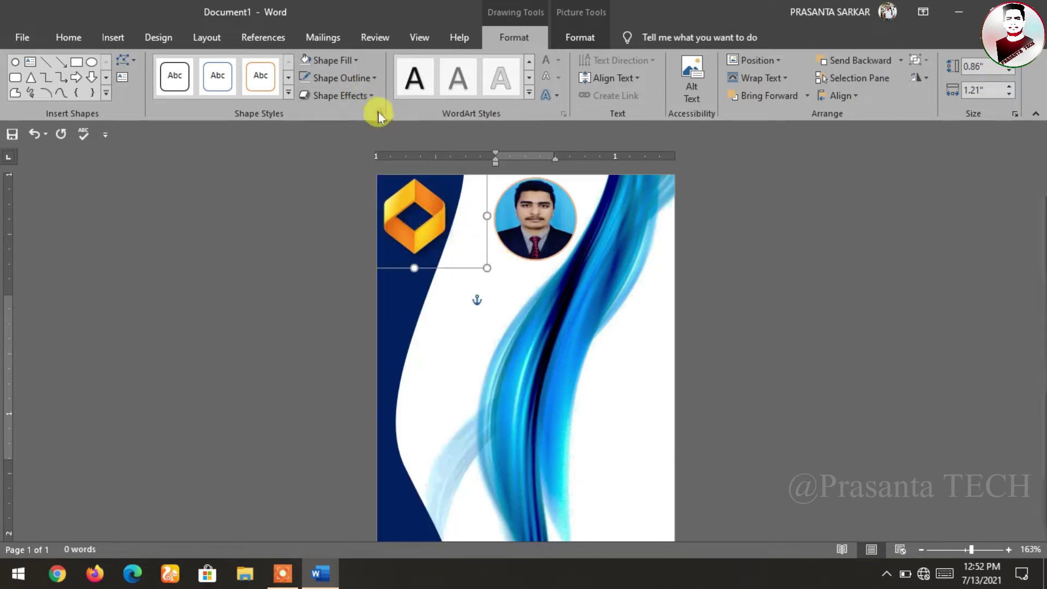
left_click(336, 95)
mouse_move(349, 159)
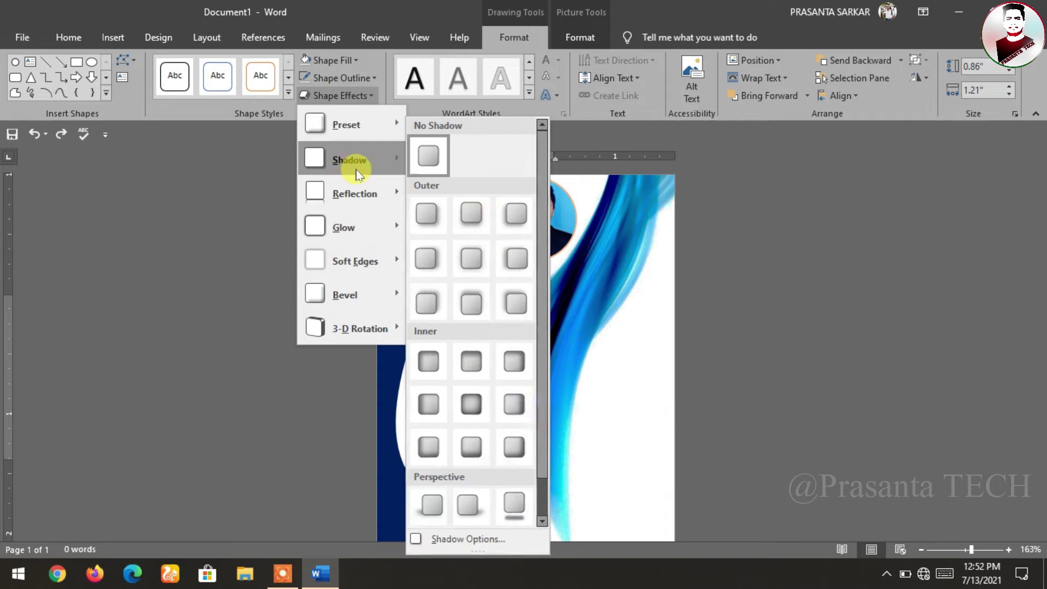
left_click(443, 539)
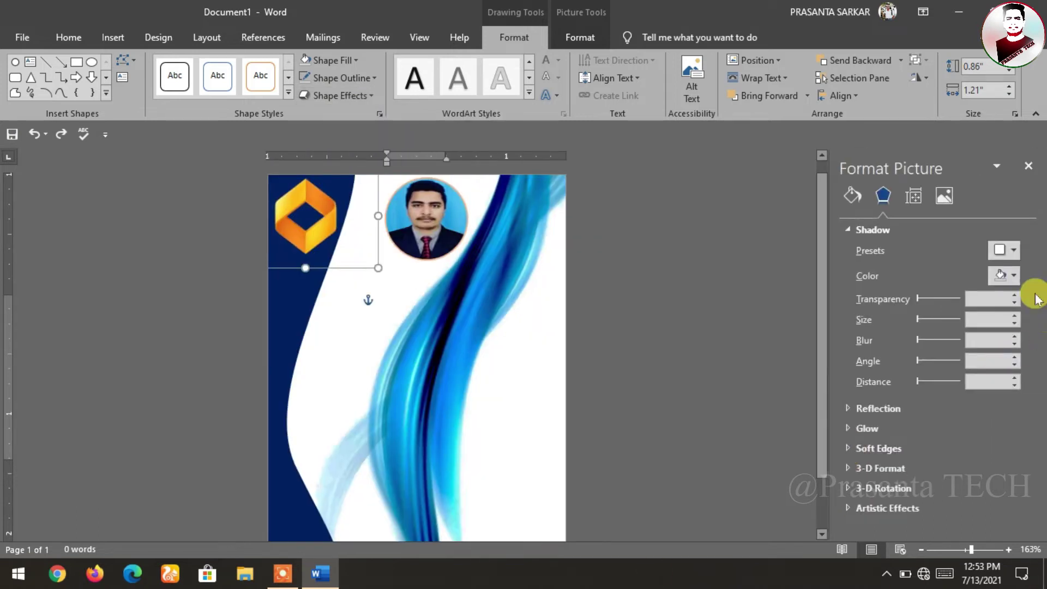
Set a light shadow colour with 8% transparency, 77% size, 4 pt blur, 220° angle, 1 pt distance.
left_click(1012, 277)
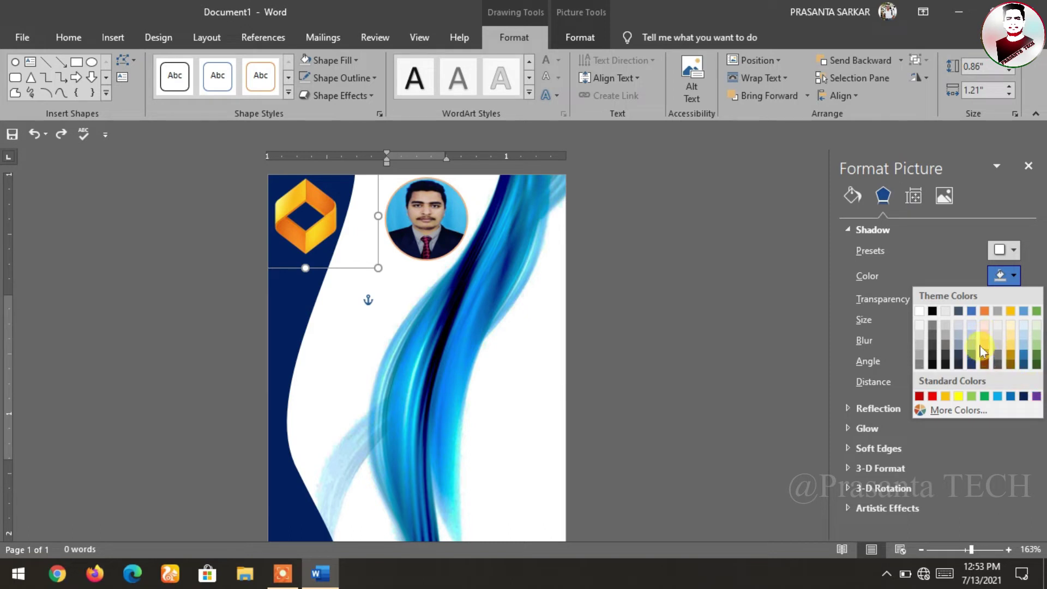
left_click(919, 326)
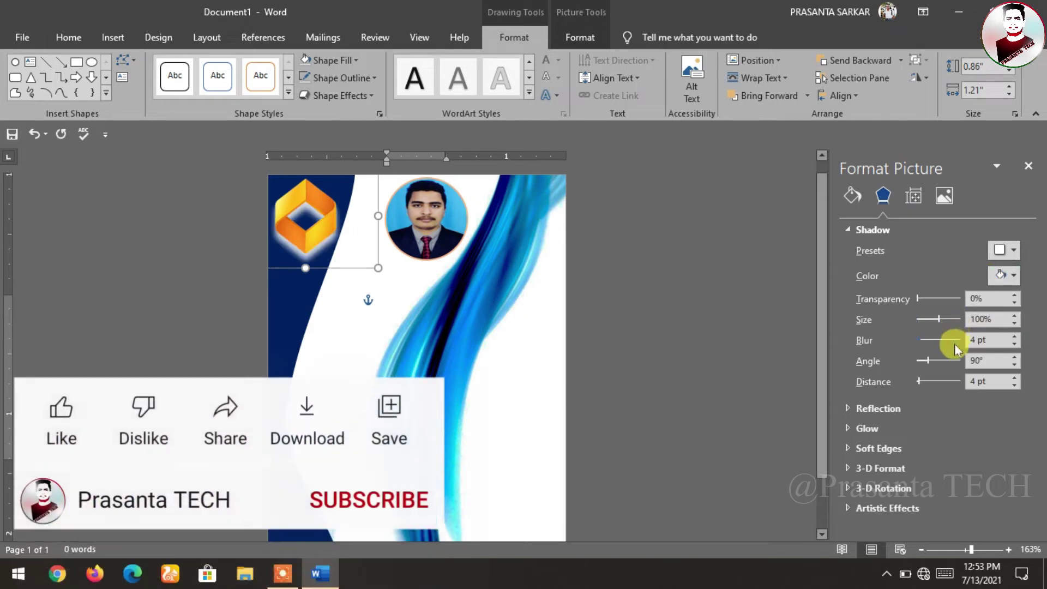
left_click(928, 360)
left_click(928, 360)
left_click(928, 361)
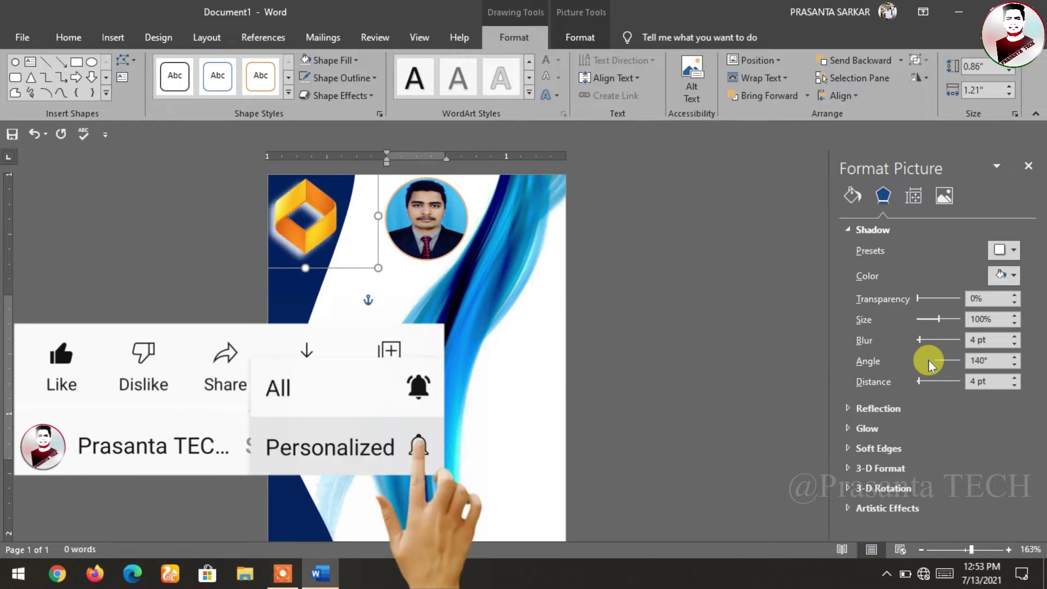
left_click(938, 318)
left_click(937, 319)
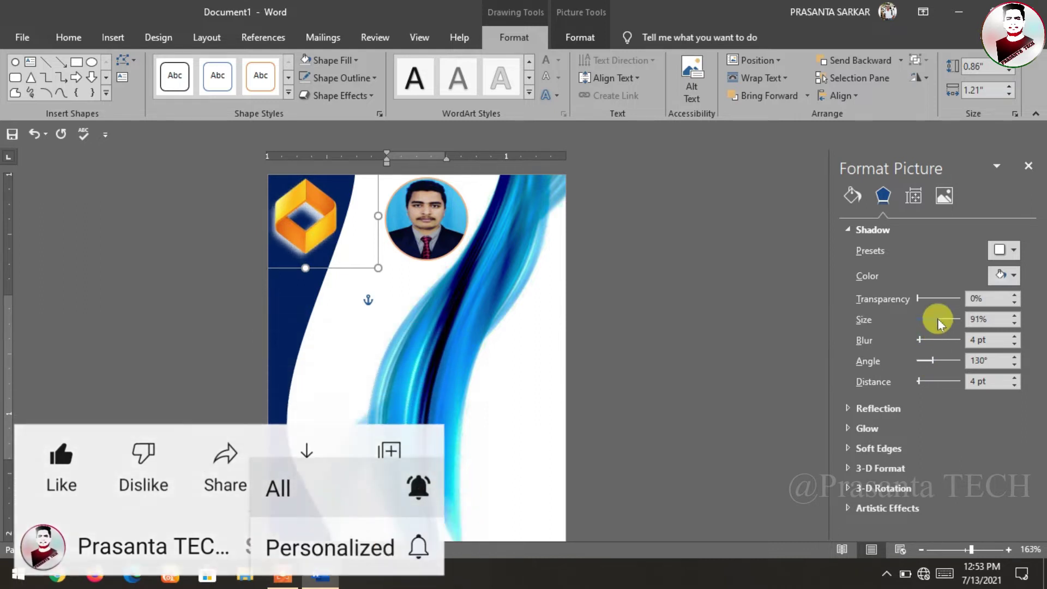
left_click(935, 359)
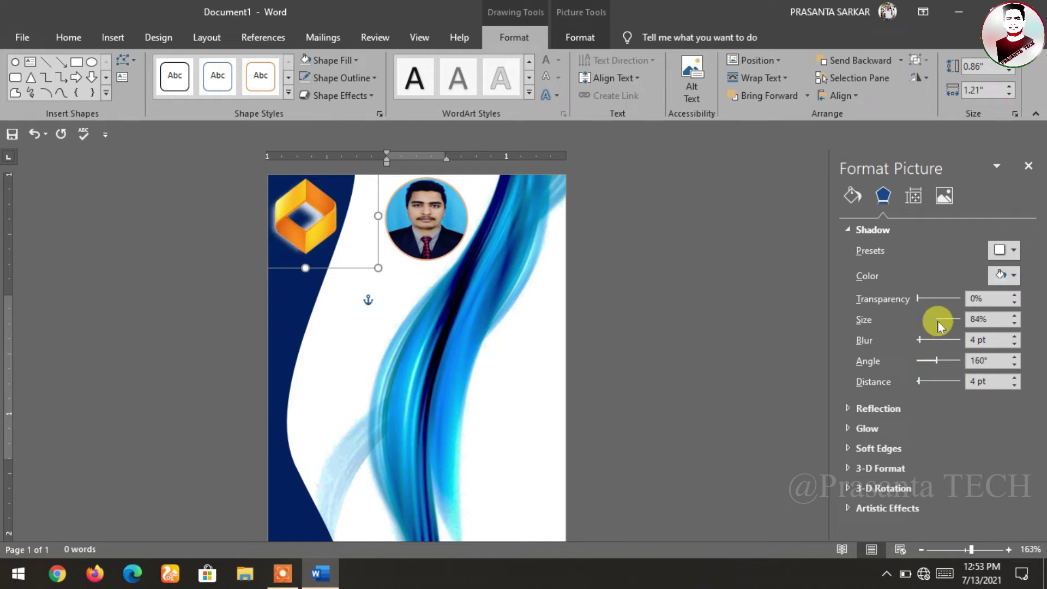
left_click(937, 362)
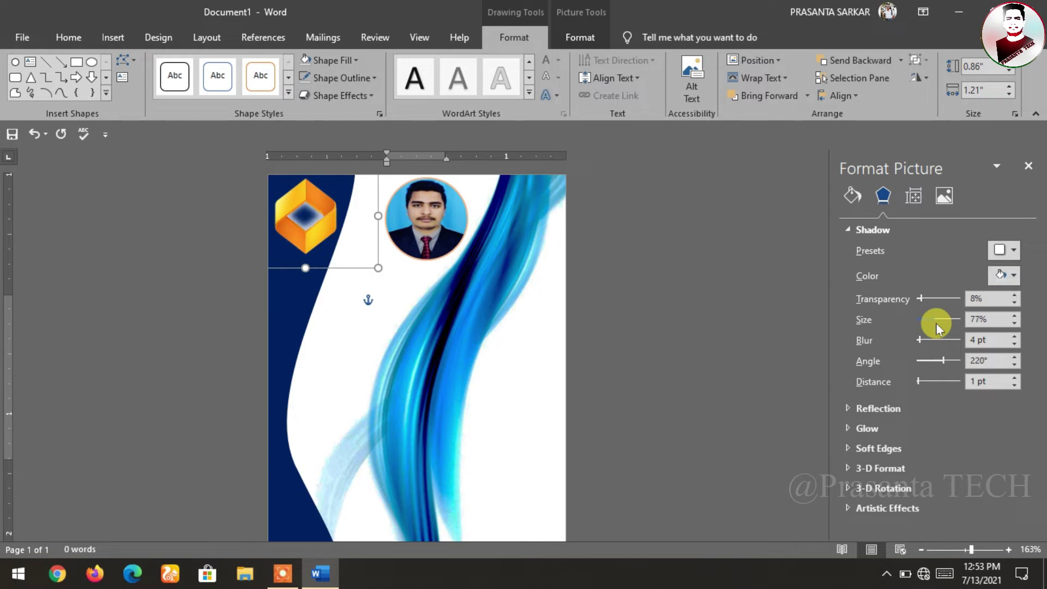
Close the Format Picture pane and return to the card.
left_click(1029, 166)
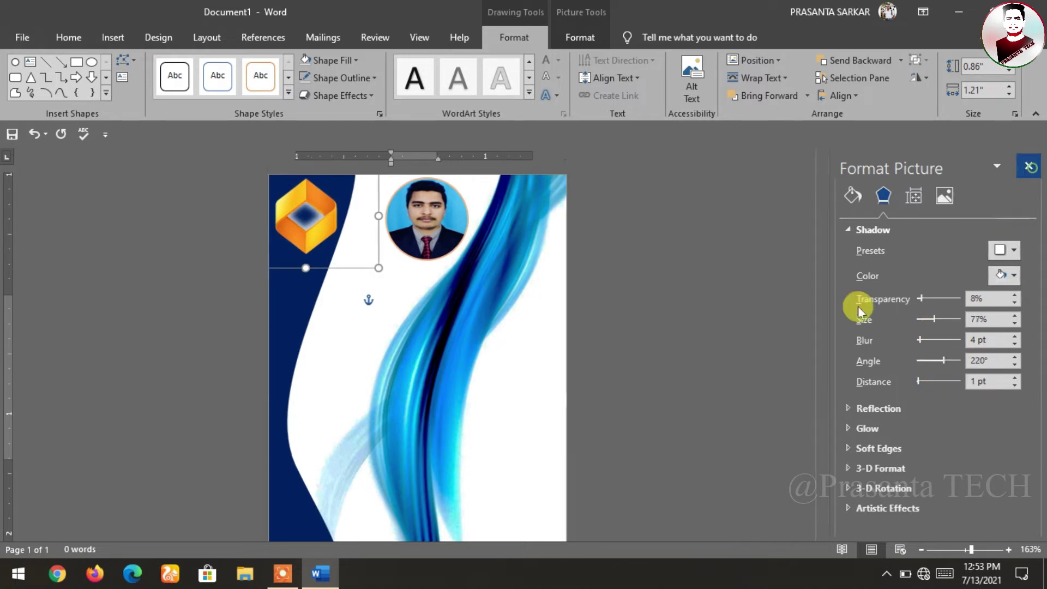
left_click(791, 365)
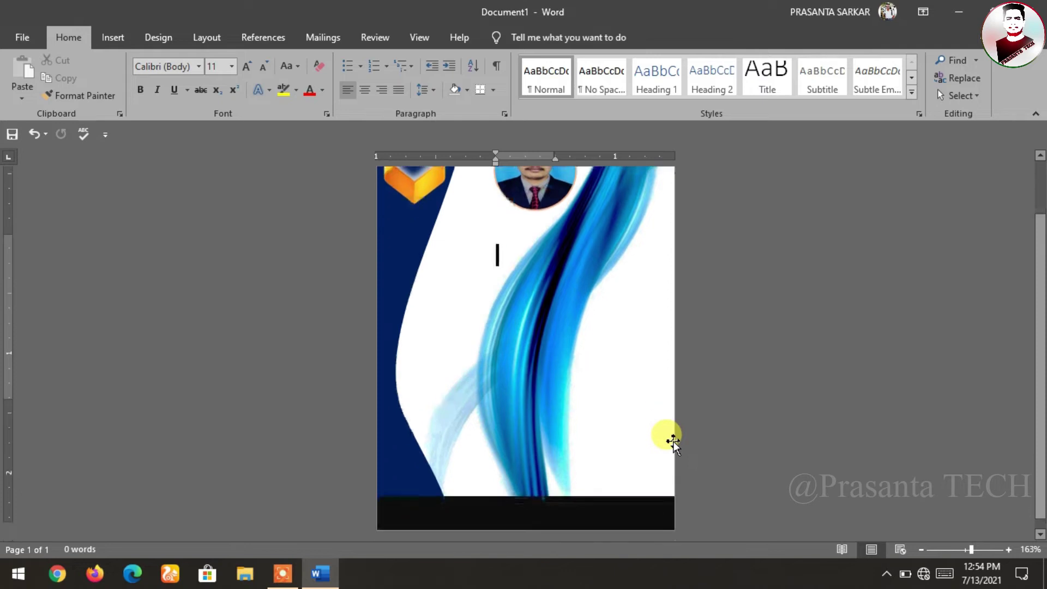
scroll(673, 441, "down", 1)
scroll(673, 441, "up", 2)
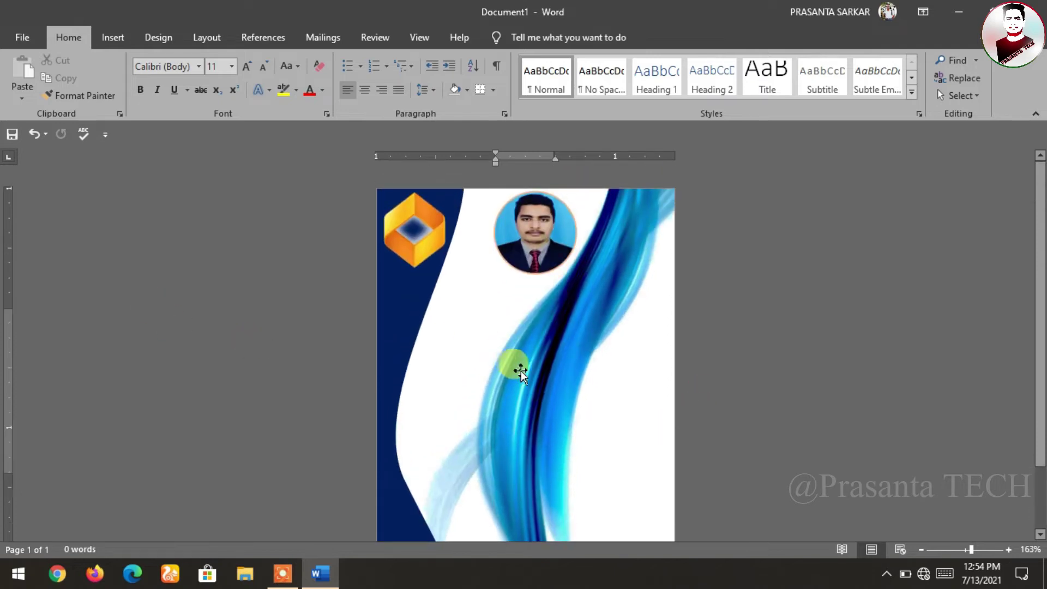
scroll(522, 371, "down", 3)
scroll(552, 372, "up", 3)
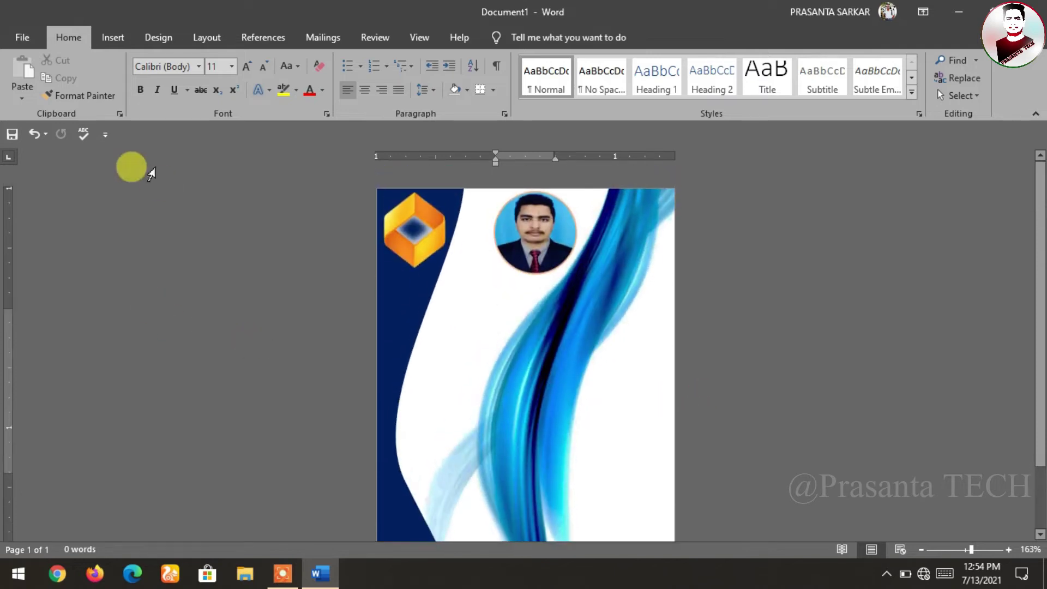
left_click(112, 37)
Draw a Flowchart: Terminator pill shape below the photo.
left_click(164, 96)
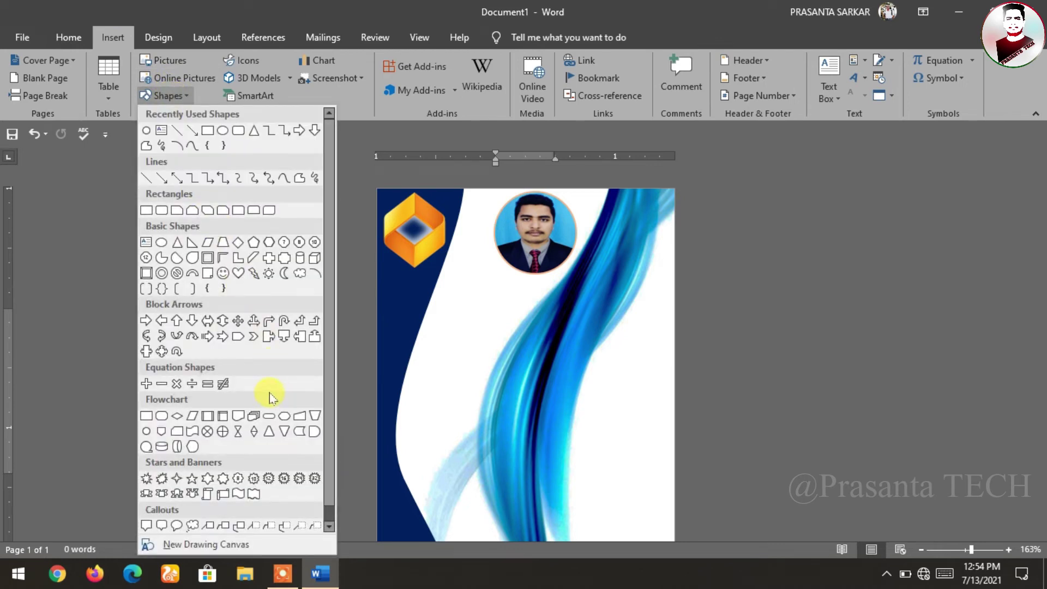
left_click(269, 420)
left_click_drag(467, 332, 615, 312)
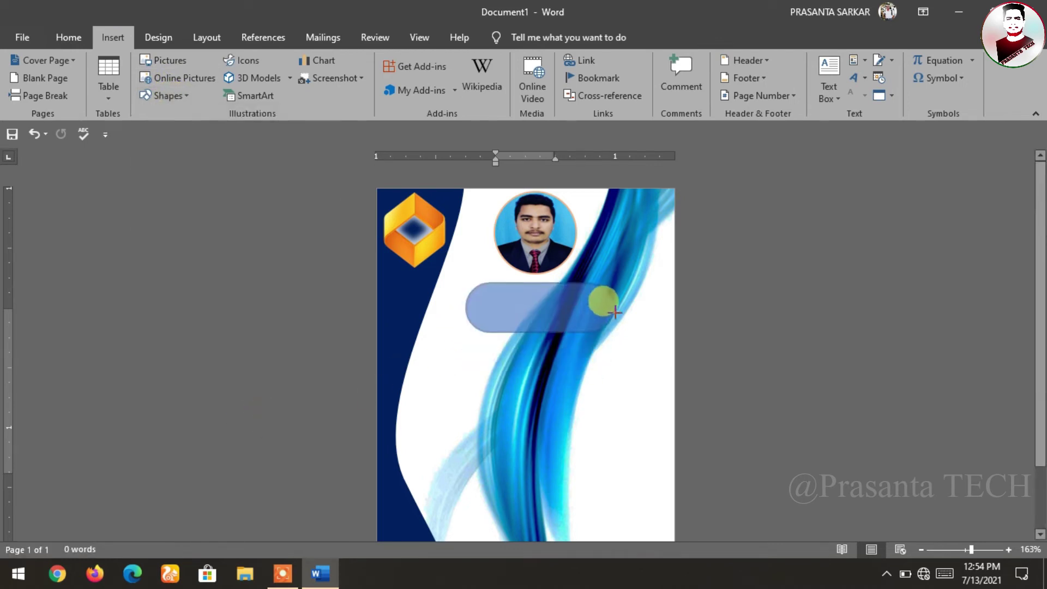
left_click_drag(615, 312, 640, 360)
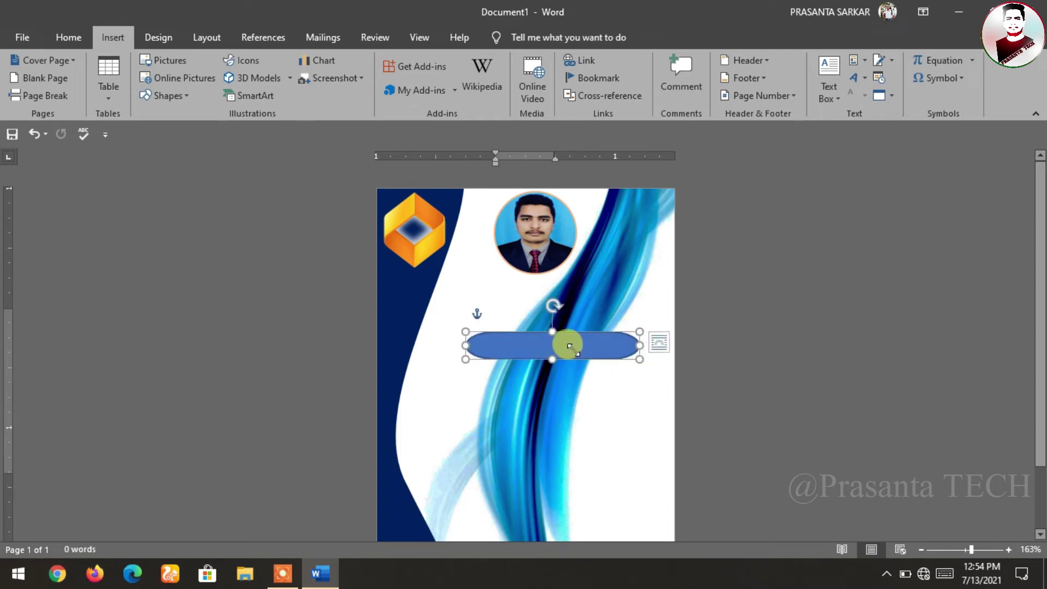
left_click_drag(574, 335, 558, 326)
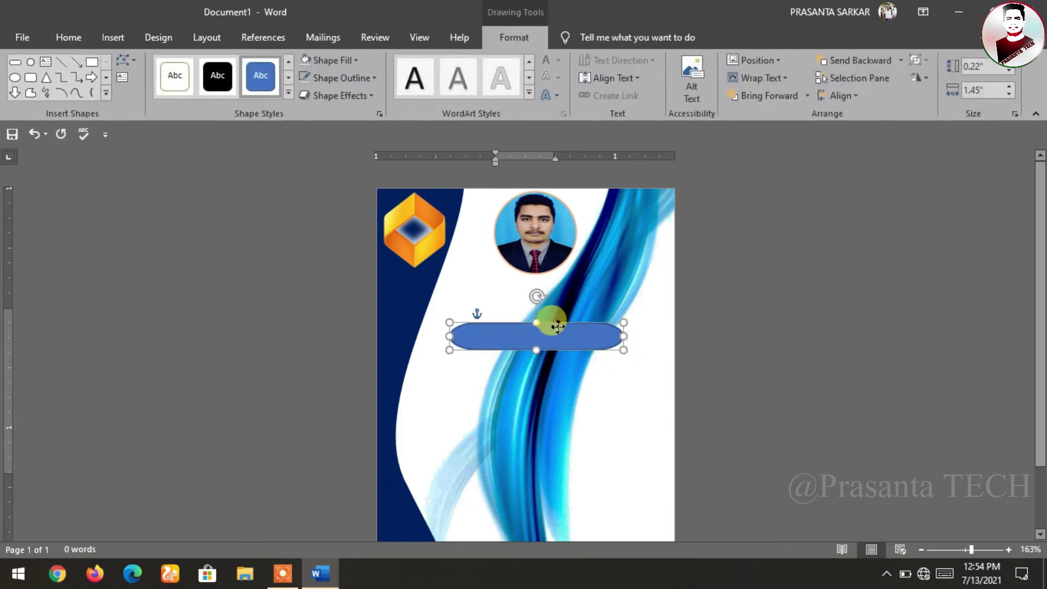
Give the pill a gold outline and a light gold fill.
left_click(341, 78)
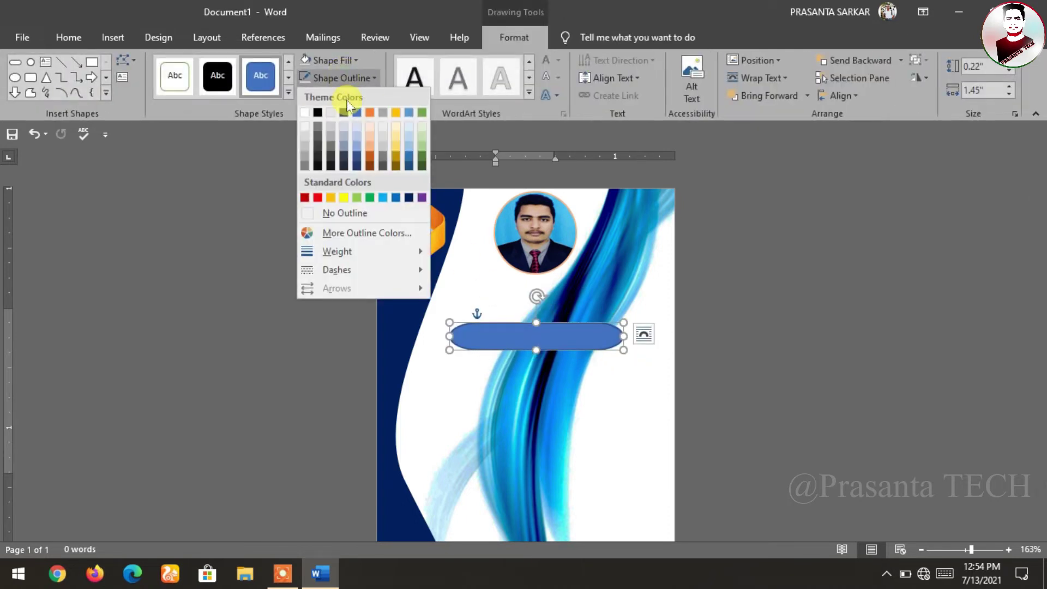
left_click(400, 136)
left_click(326, 60)
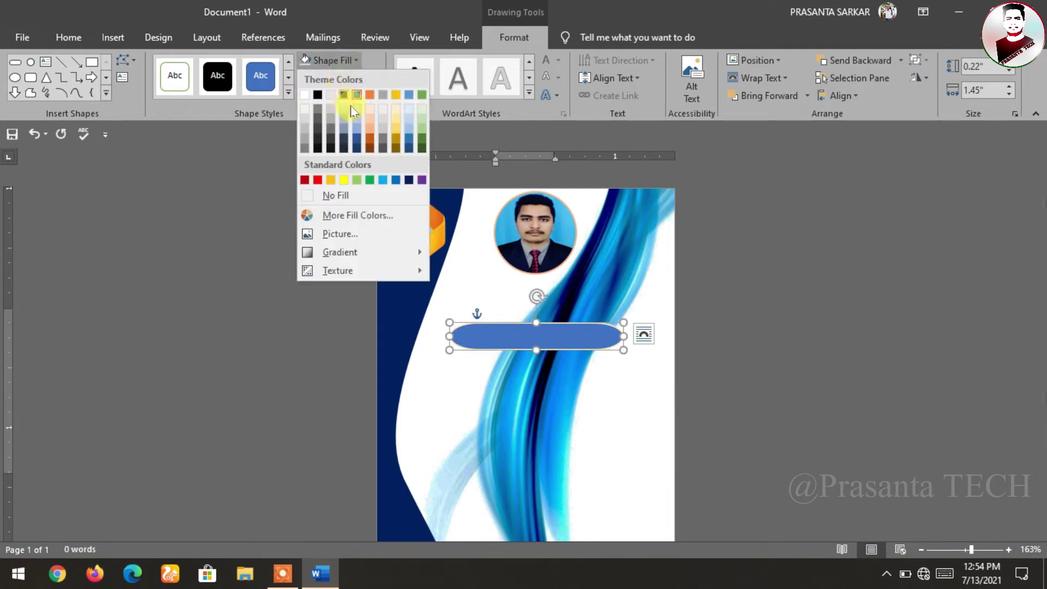
left_click(396, 113)
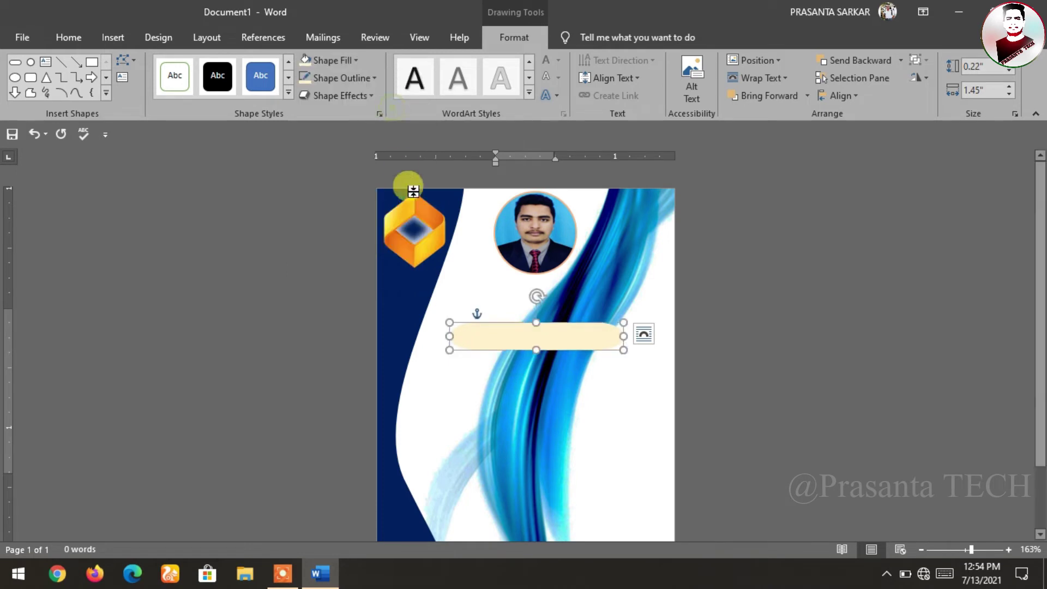
Position the pill just under the photo and widen it to 1.55 inches.
mouse_move(554, 327)
left_mouse_down()
mouse_move(552, 299)
mouse_move(568, 282)
left_mouse_up()
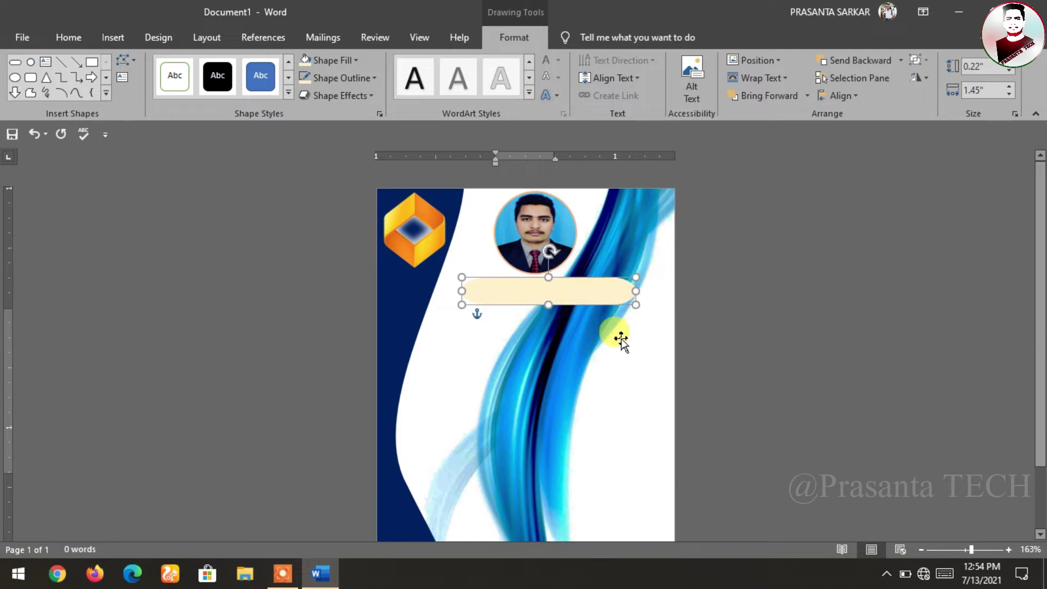
key("Left")
left_click(537, 224)
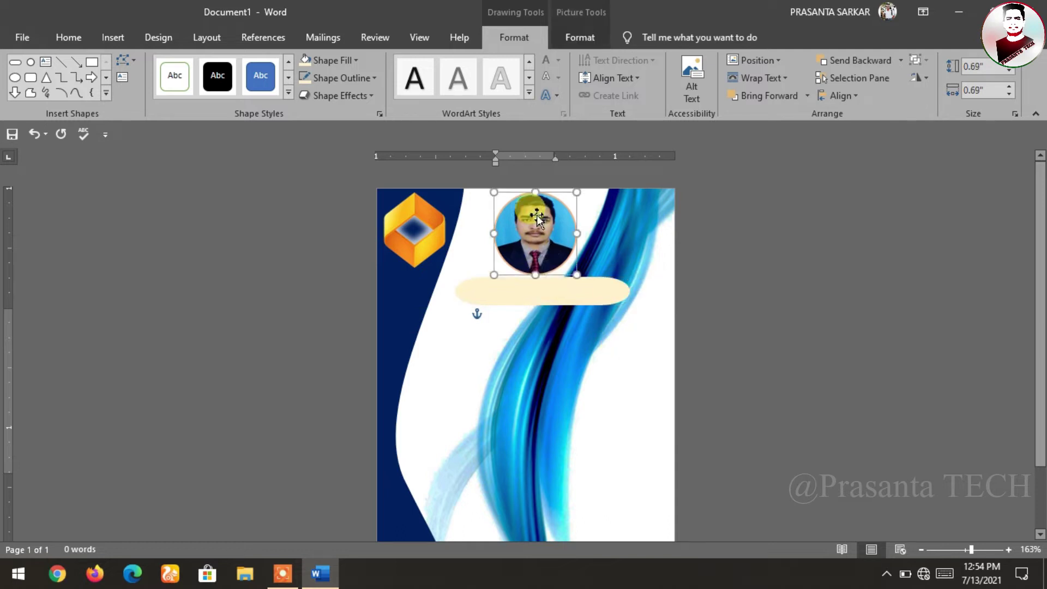
left_click_drag(542, 290, 542, 292)
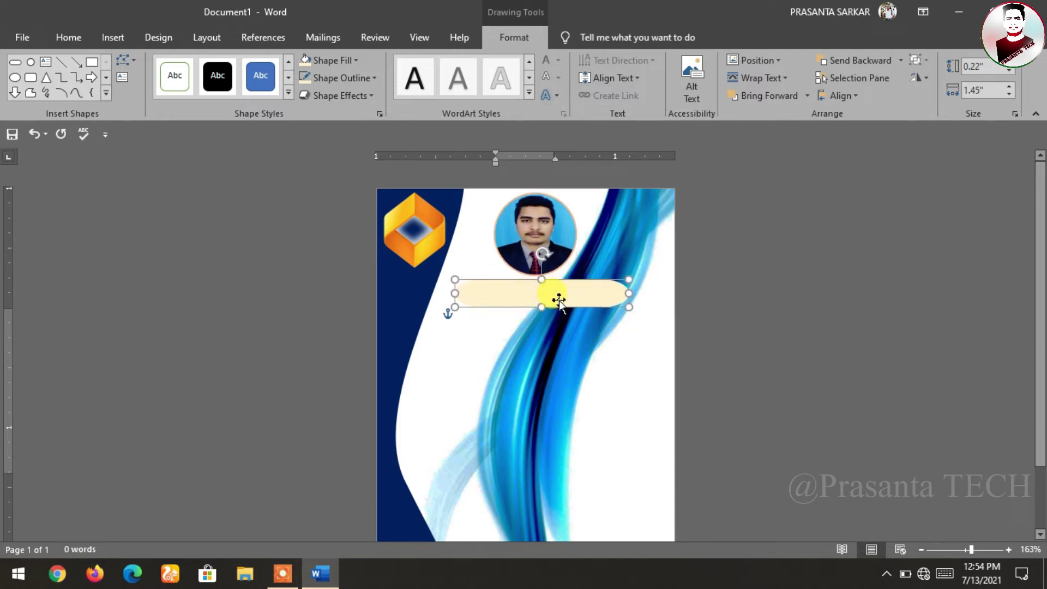
key("Left")
left_click(562, 234)
key("Left")
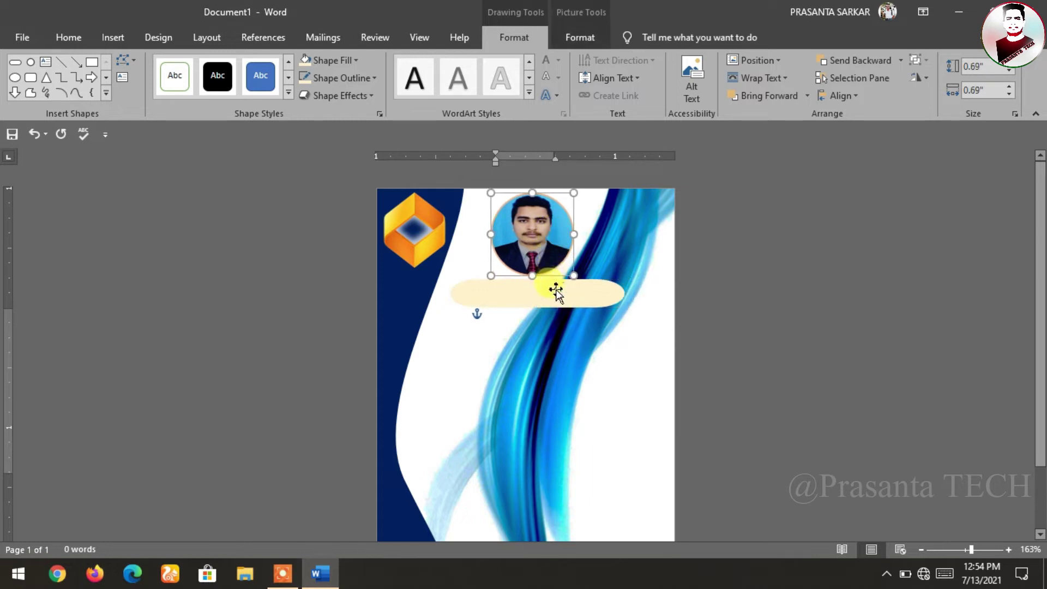
left_click(557, 299)
left_click_drag(556, 299, 557, 300)
left_click_drag(623, 294, 635, 294)
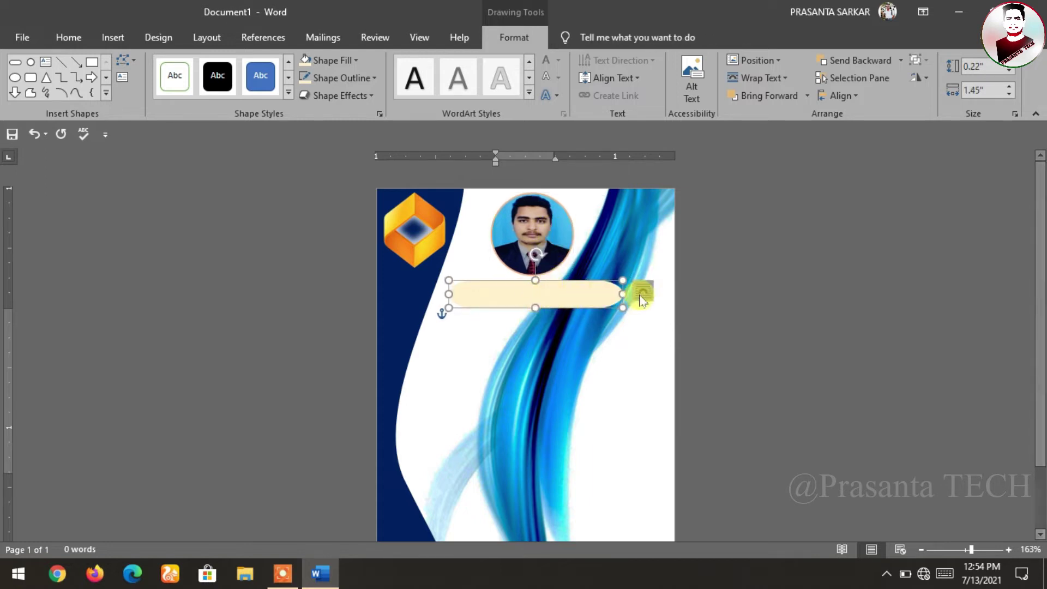
Reapply the pale gold fill and gold outline to the pill.
left_click(736, 273)
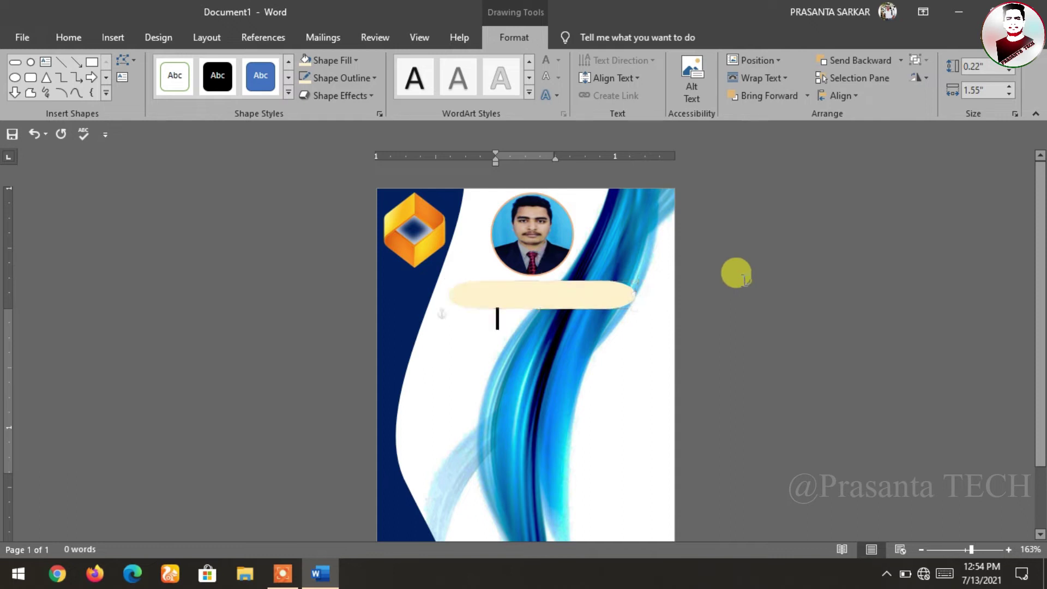
left_click(582, 294)
left_click(339, 61)
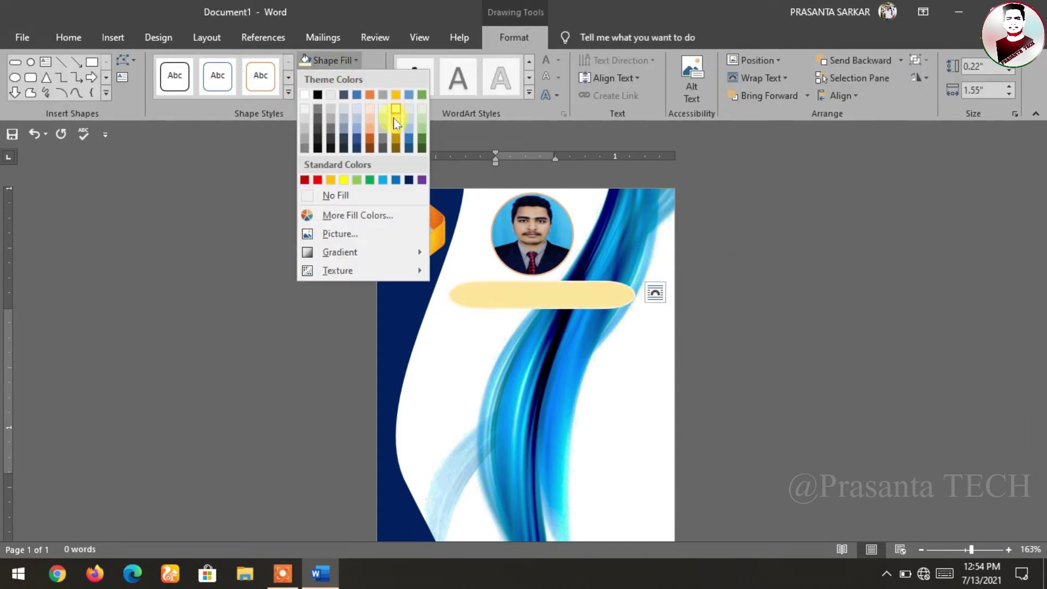
left_click(395, 110)
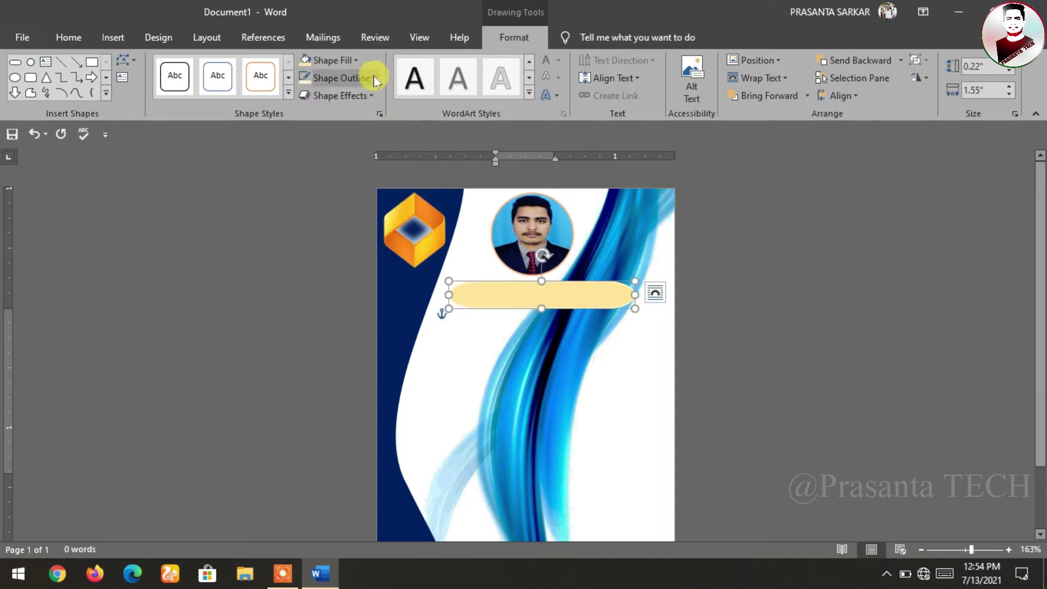
left_click(374, 80)
left_click(395, 140)
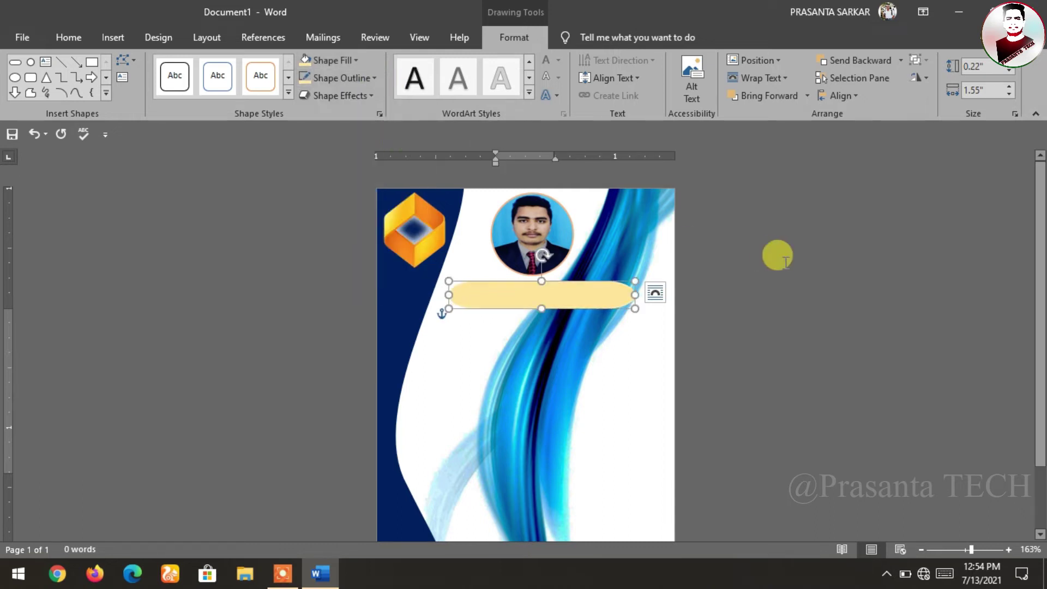
left_click(791, 270)
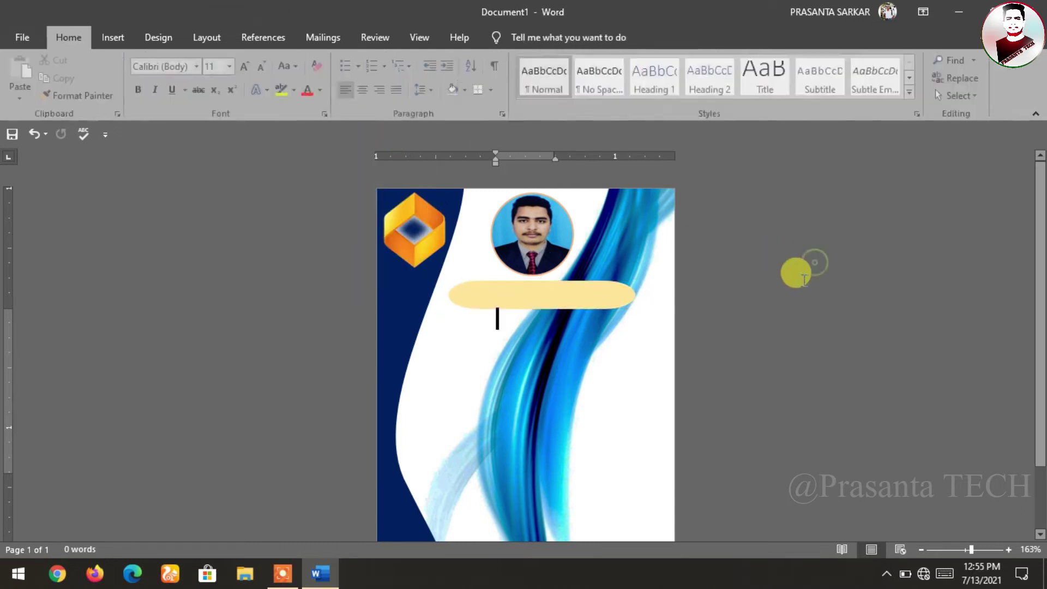
Draw a 0.47 by 1.18 inch rectangle with no fill below the gold pill.
left_click(117, 44)
left_click(180, 101)
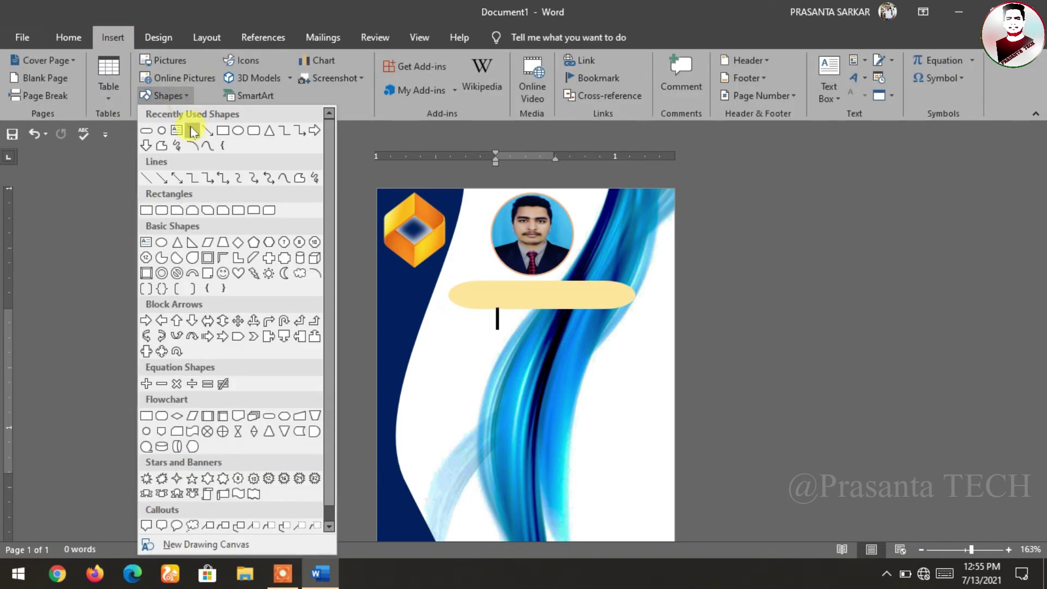
left_click(219, 131)
mouse_move(487, 356)
left_mouse_down()
mouse_move(593, 462)
mouse_move(540, 413)
left_mouse_up()
left_click_drag(593, 383, 629, 384)
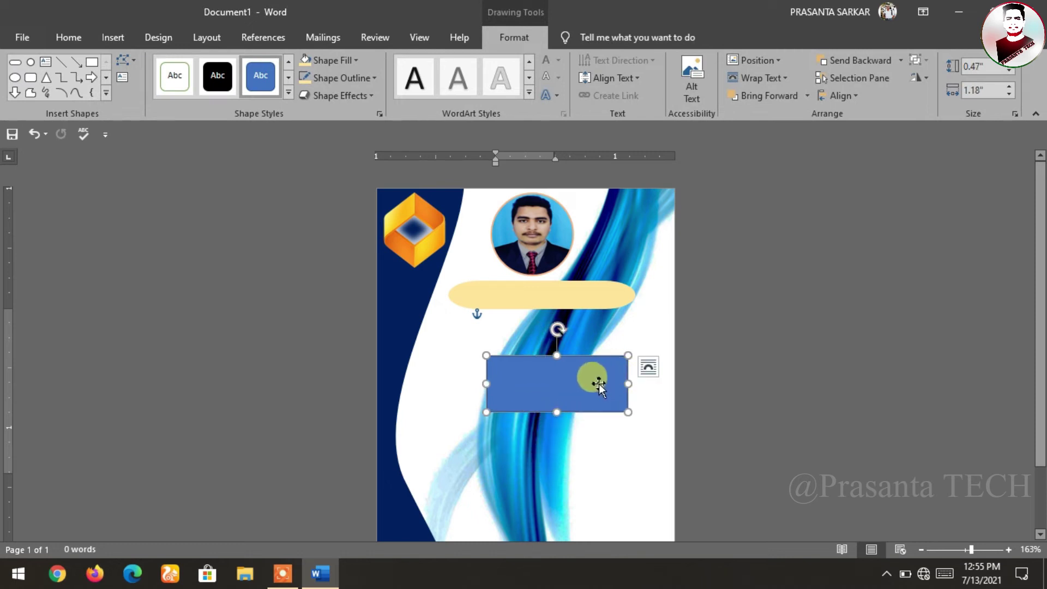
left_click(355, 61)
left_click(338, 196)
left_click(344, 78)
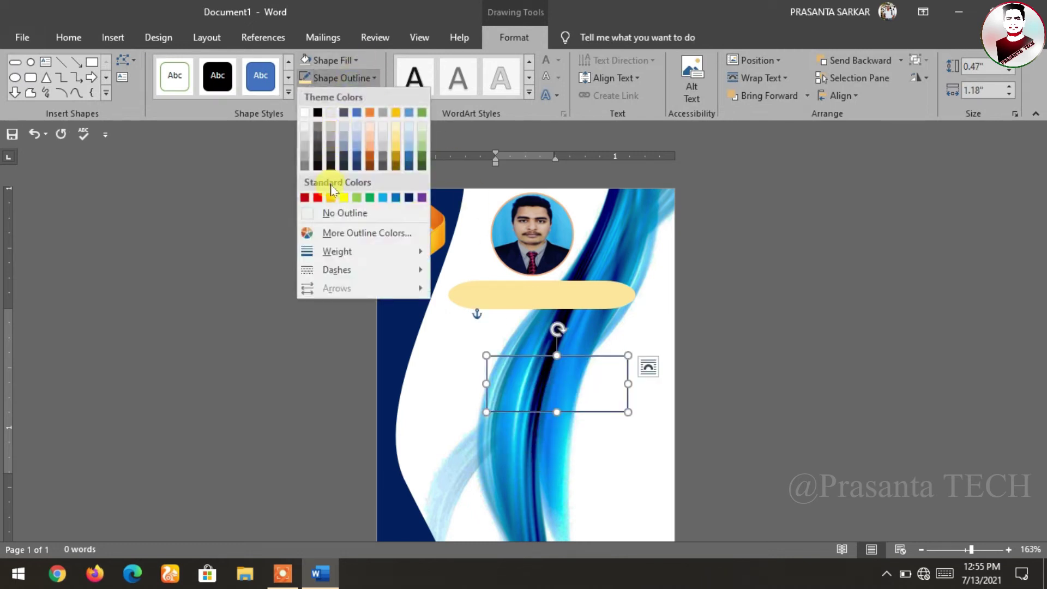
Add the text IDENTITY CARD inside the rectangle and select it all.
left_click(331, 197)
right_click(608, 355)
left_click(645, 136)
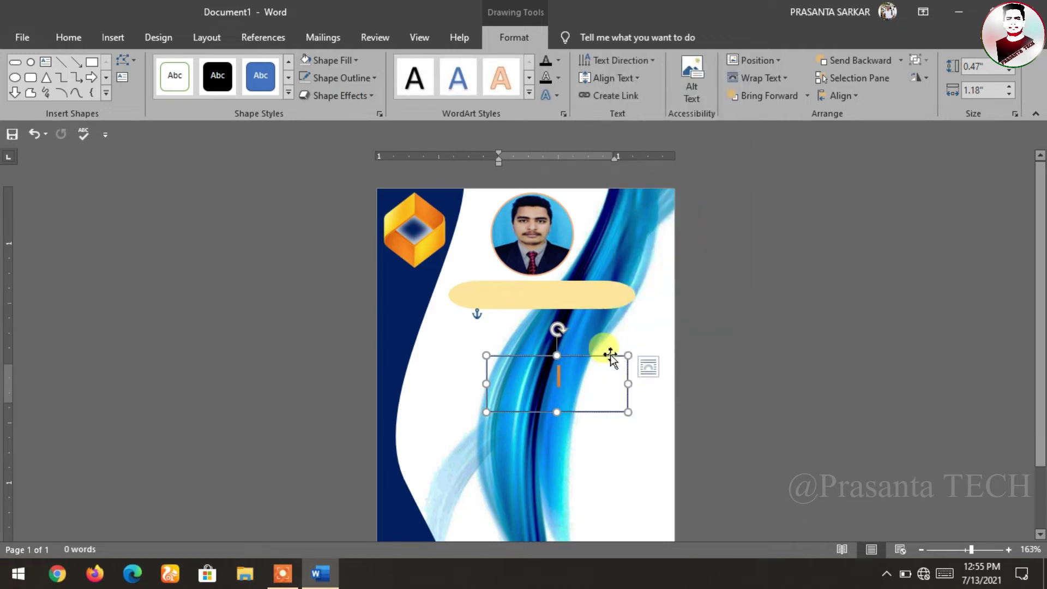
type("IDENTITY C")
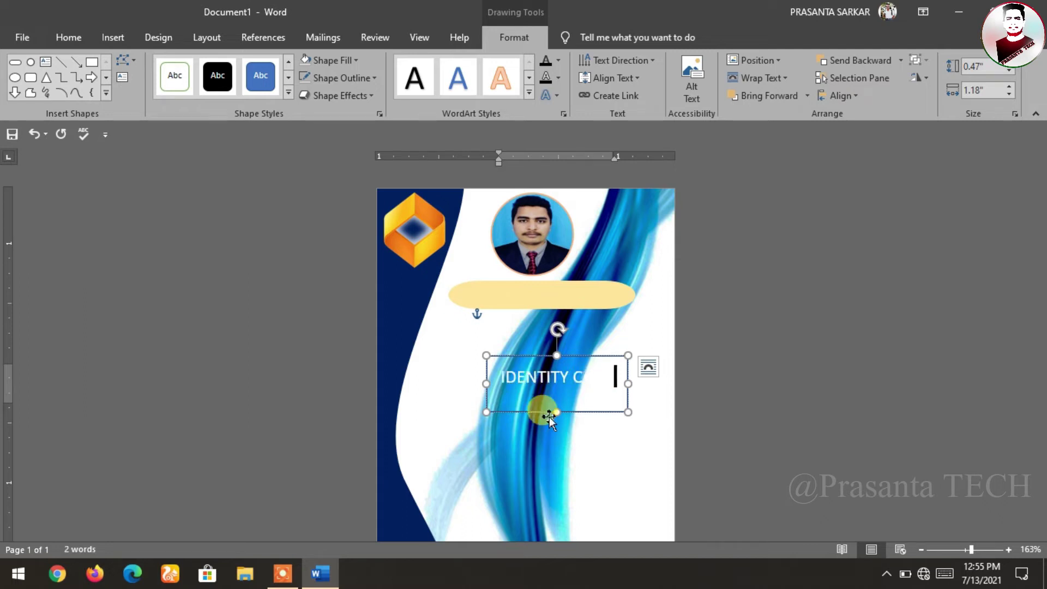
key("ctrl+a")
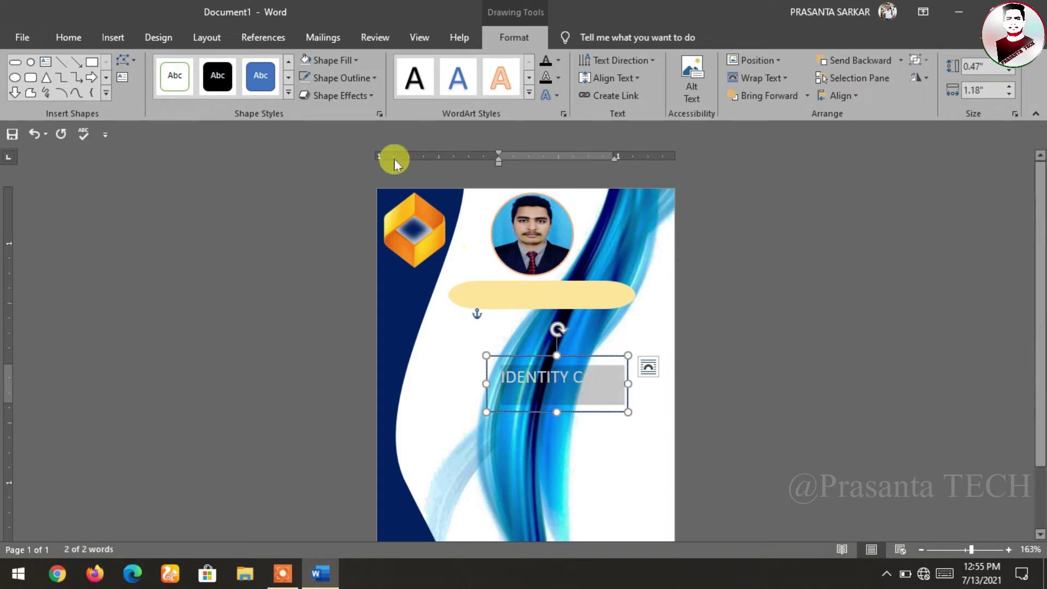
Make the IDENTITY CARD text dark red, bold, in Times New Roman.
left_click(69, 37)
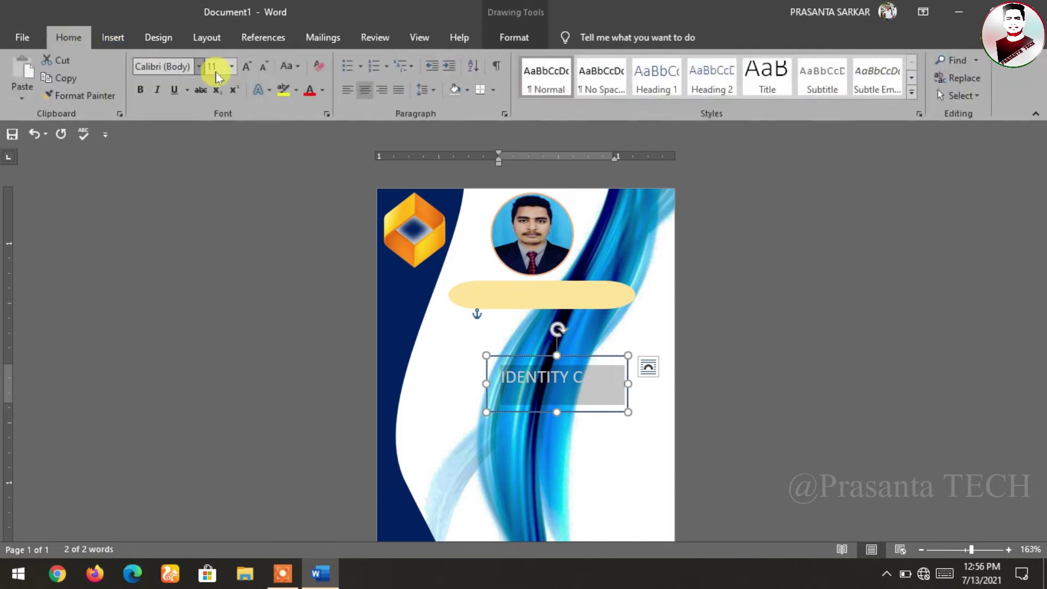
left_click(324, 90)
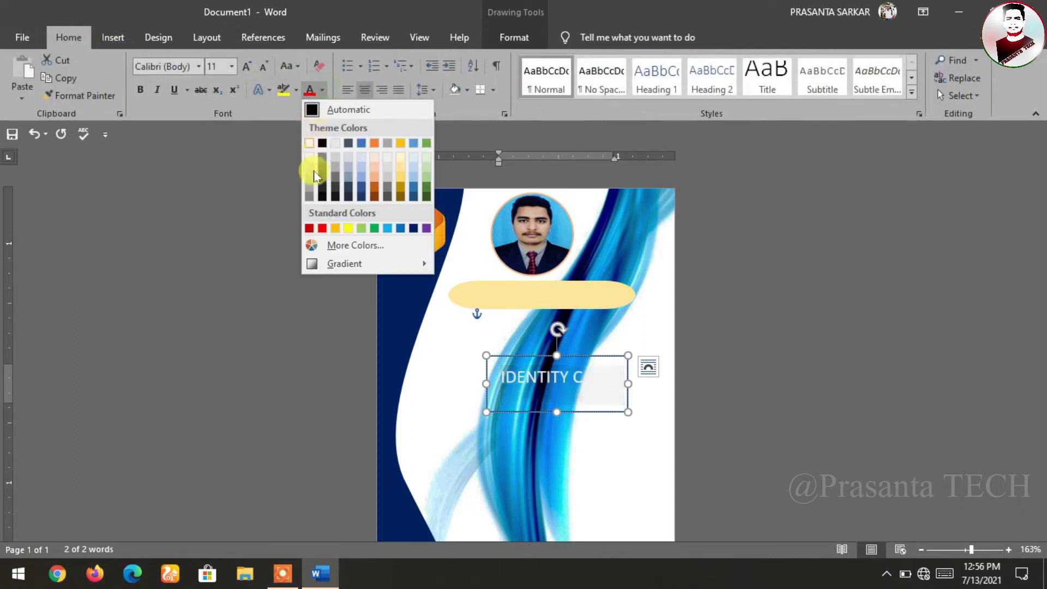
left_click(311, 226)
left_click(140, 89)
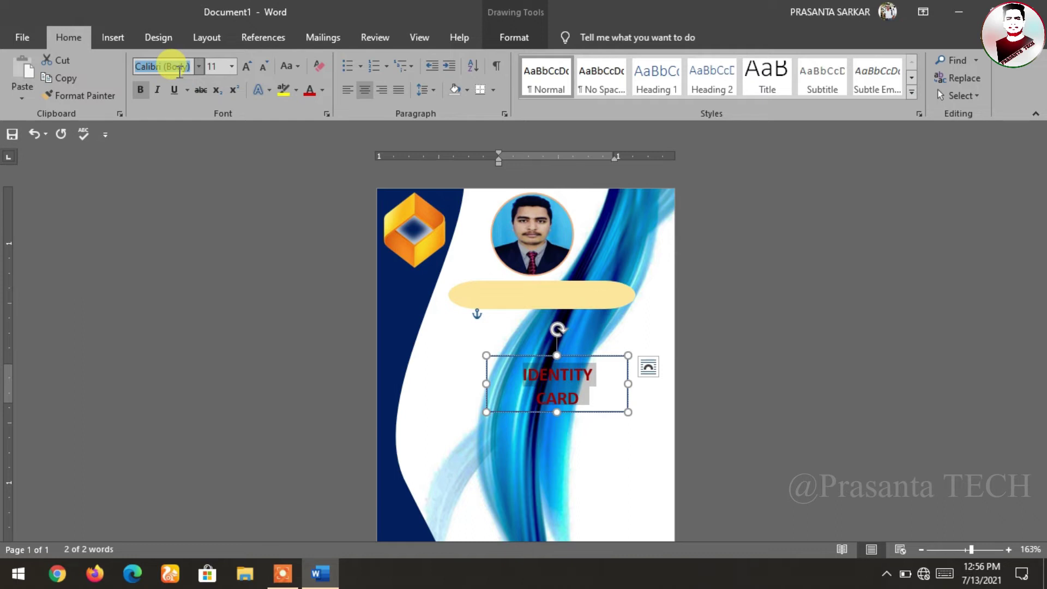
type("Times New Ro")
key("Return")
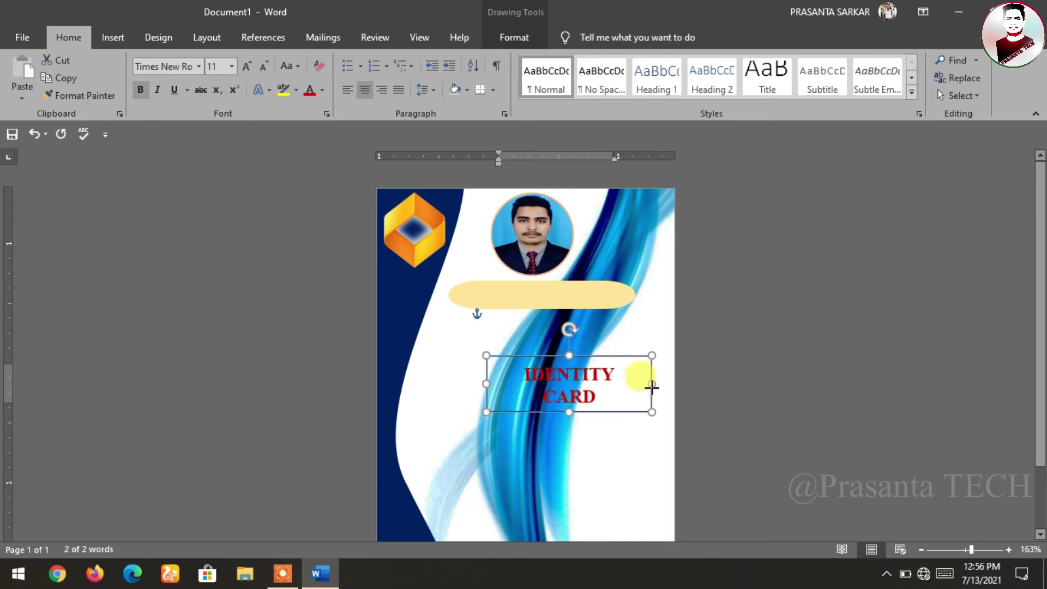
Resize the title box to fit one line, remove its outline, and move it onto the banner.
left_click_drag(629, 384, 660, 384)
left_click_drag(487, 384, 461, 384)
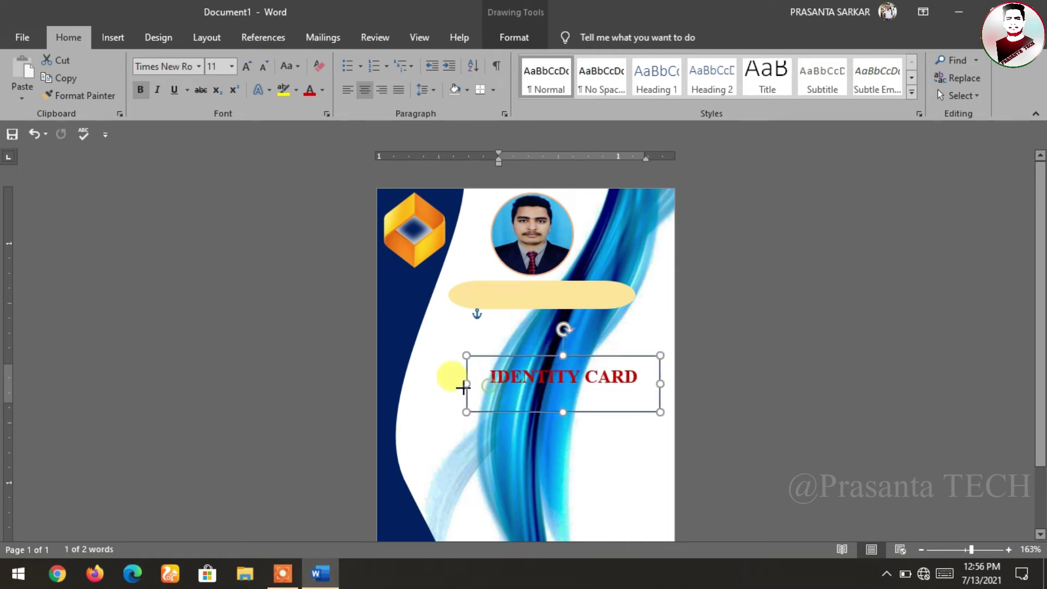
left_click_drag(557, 412, 557, 400)
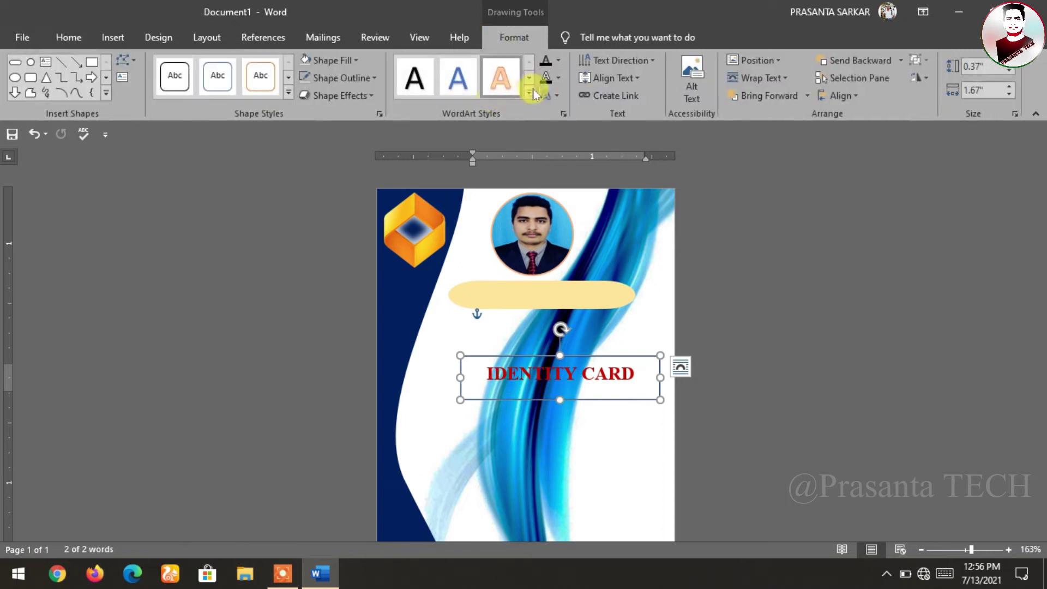
left_click(336, 77)
left_click(340, 214)
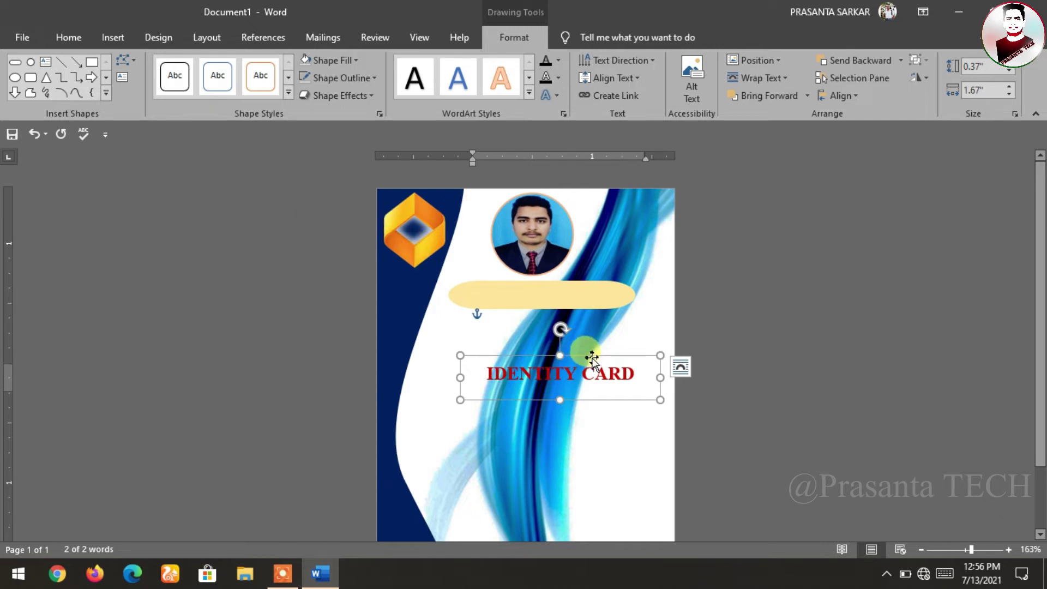
left_click_drag(592, 356, 575, 279)
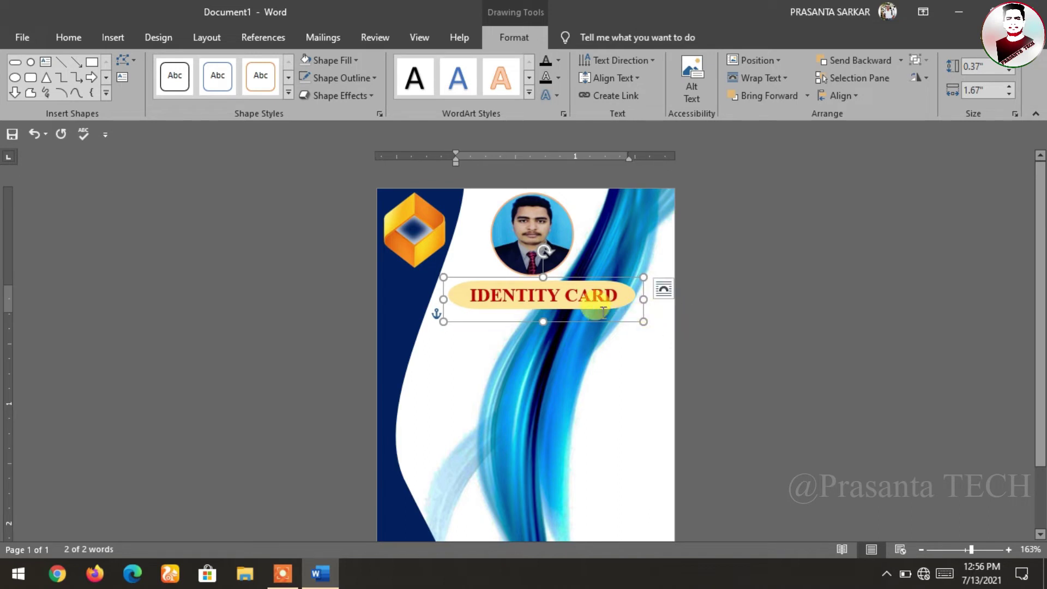
Set the IDENTITY CARD title to 12 pt.
triple_click(589, 297)
left_click(62, 36)
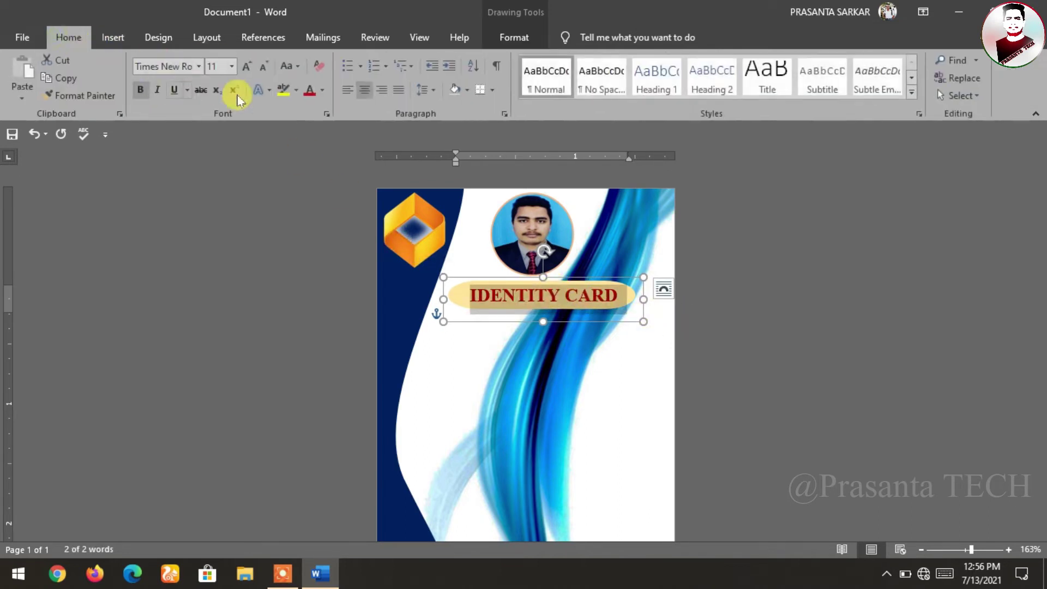
left_click(251, 67)
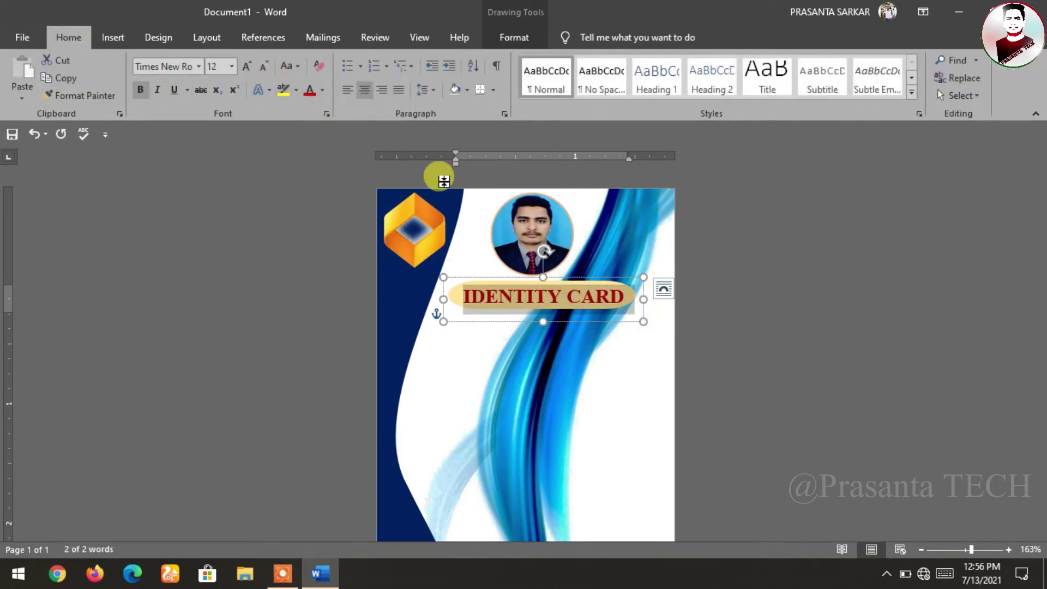
left_click(616, 264)
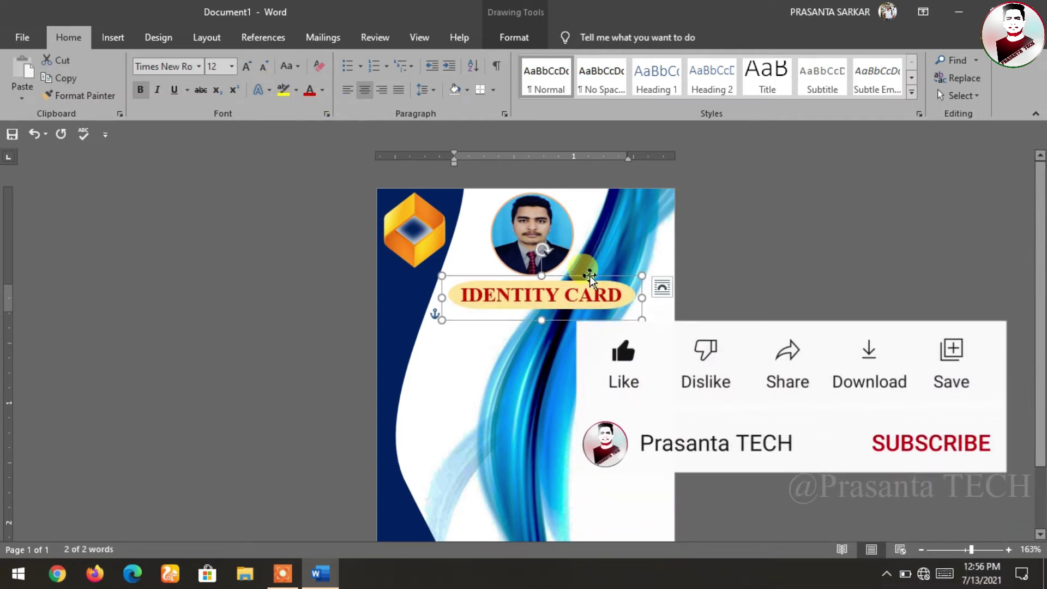
left_click(760, 290)
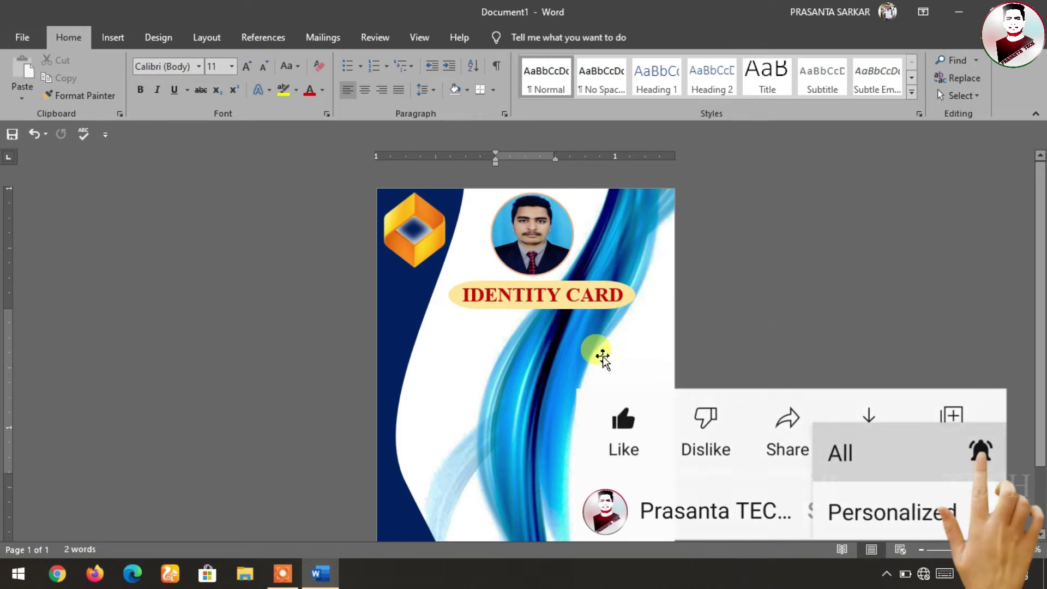
Copy the title box, clear its text, and enlarge it into a details box under the banner.
left_click(555, 277)
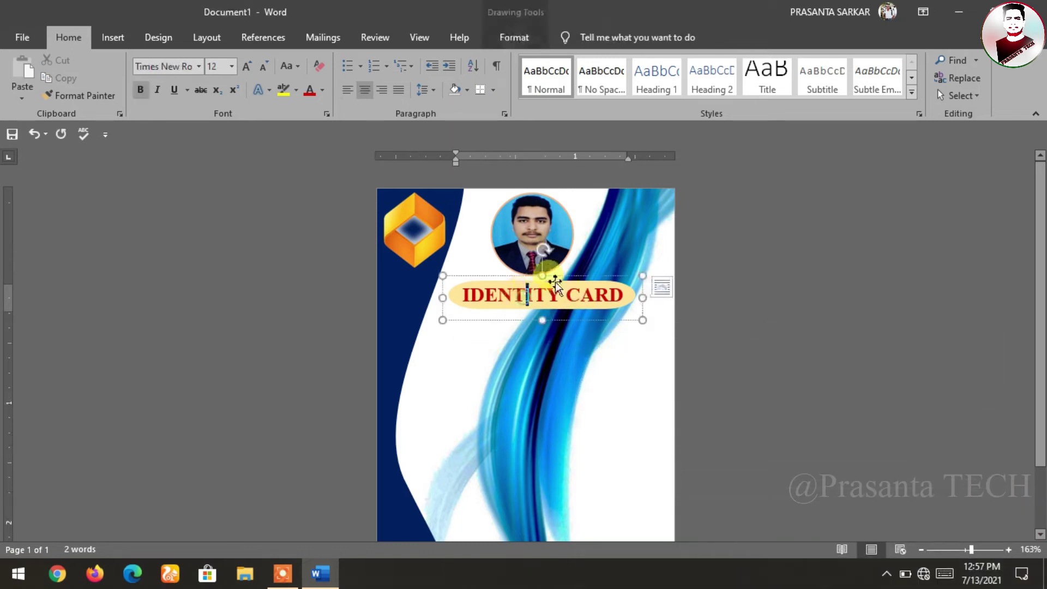
left_click_drag(568, 277, 568, 369)
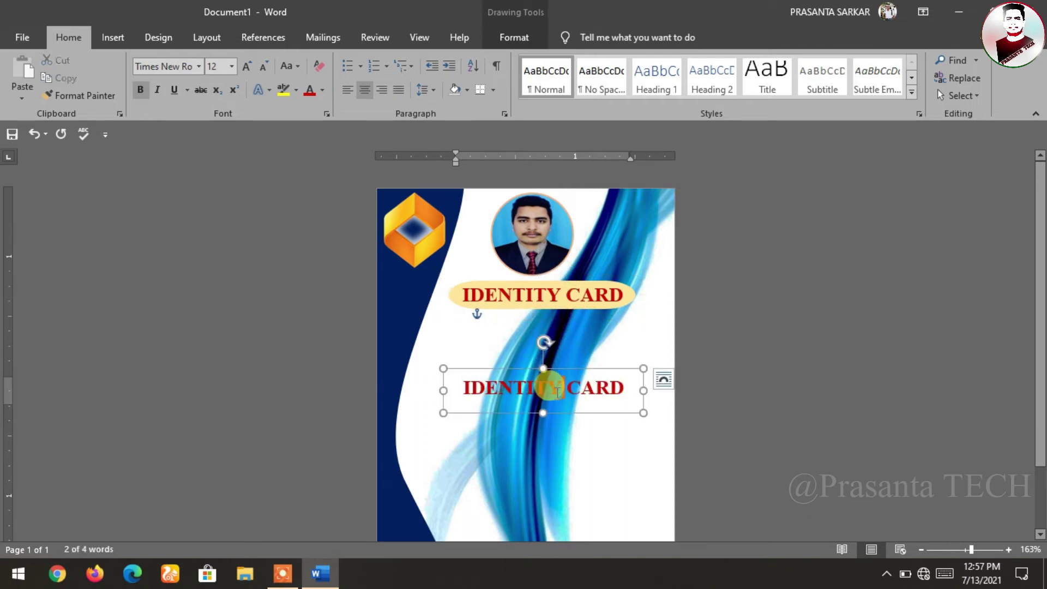
key("Delete")
left_click_drag(546, 413, 544, 511)
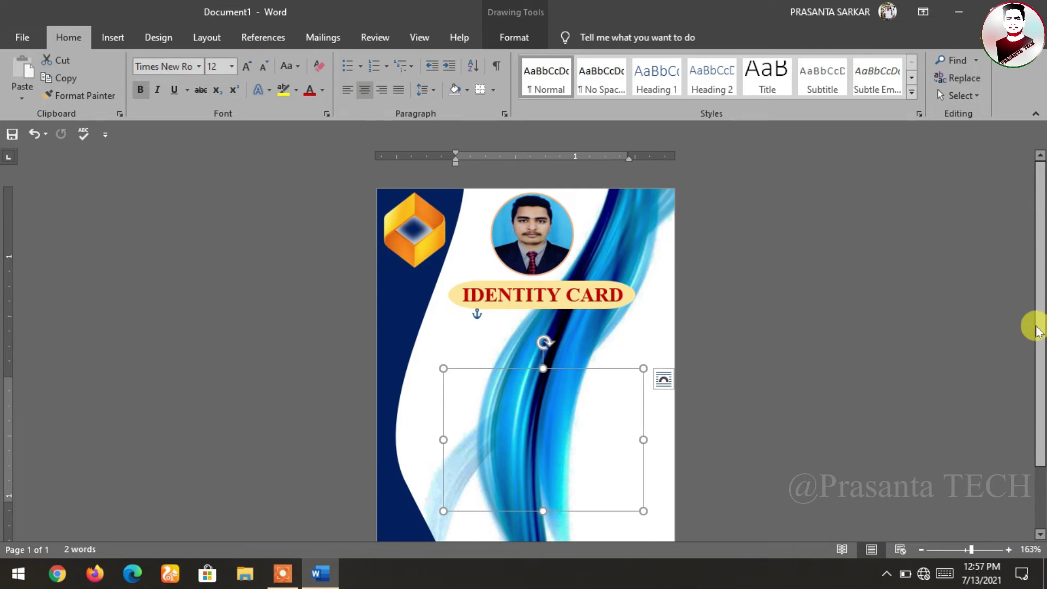
left_click_drag(1037, 330, 1036, 393)
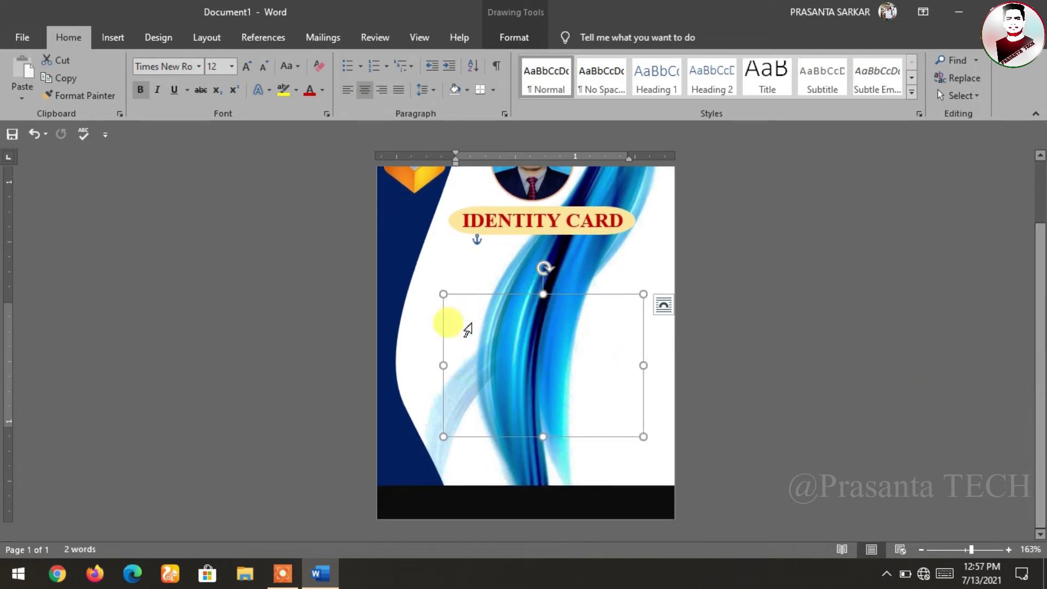
left_click_drag(443, 362, 410, 364)
left_click_drag(644, 366, 671, 381)
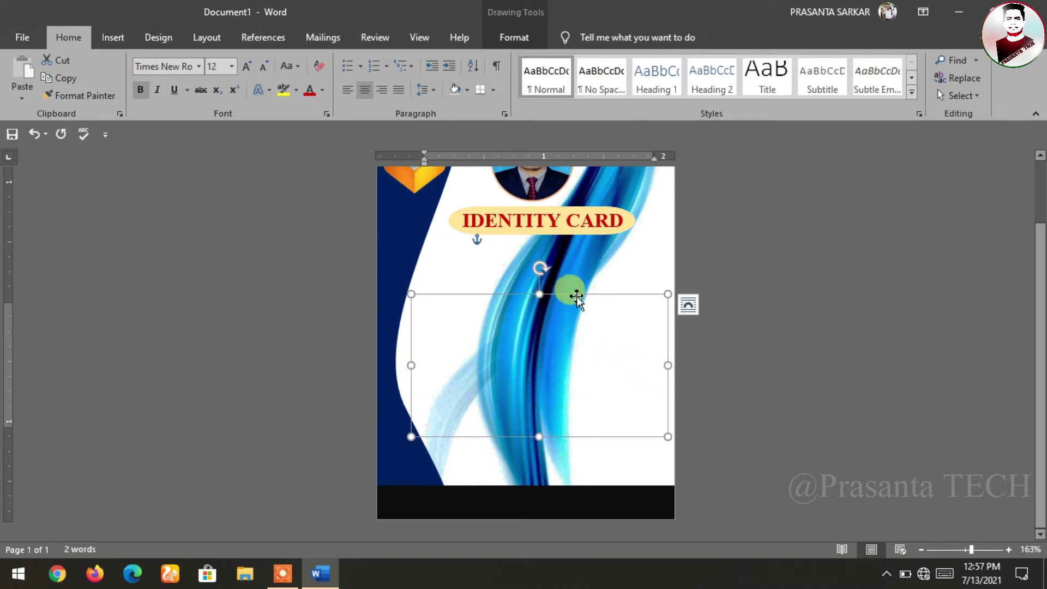
left_click_drag(577, 297, 578, 264)
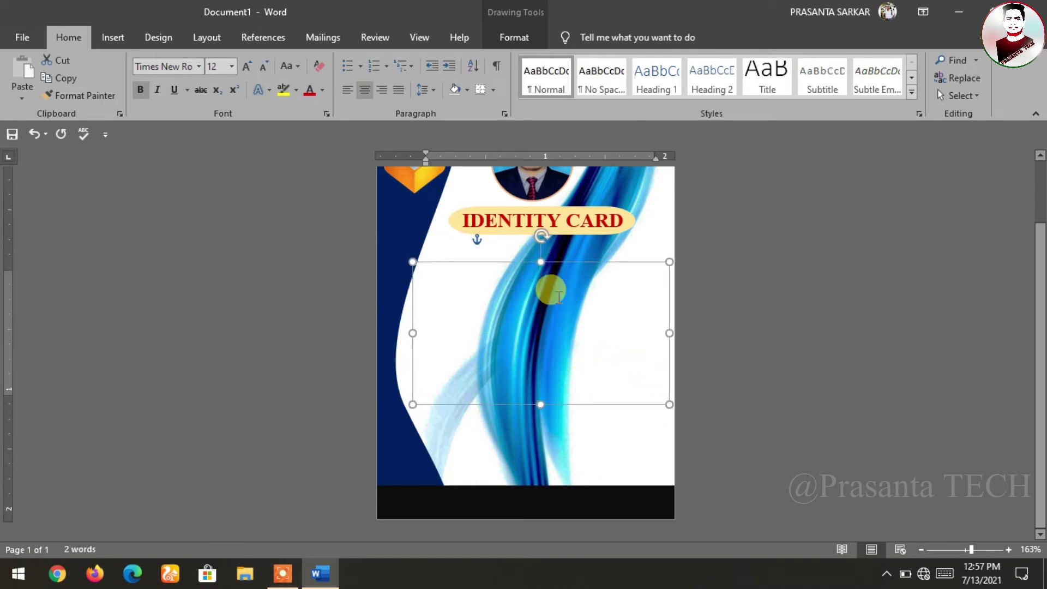
Type the student's name, Roll No : 02, Class : XII and Blood Group : B+ lines.
left_click(559, 296)
type("Name")
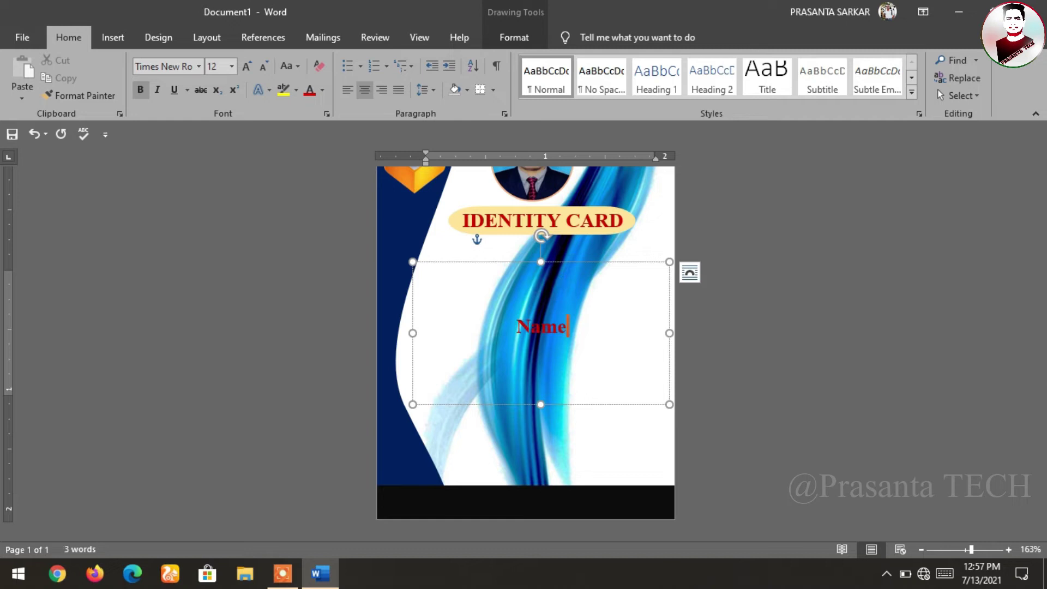
type(" : Prasanta Sarka")
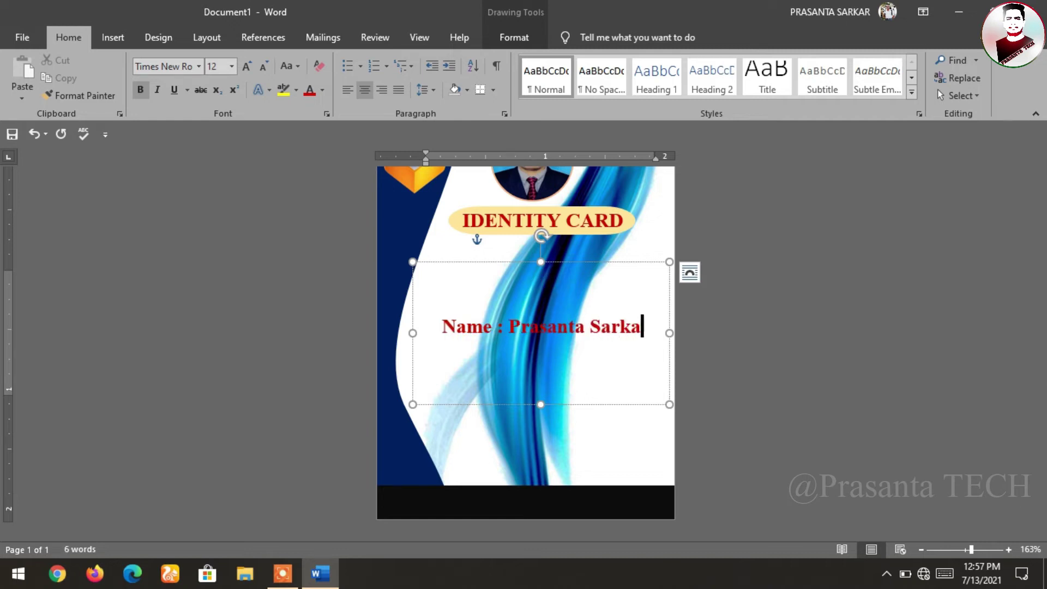
type("r")
key("Return")
type("Roll No : 02")
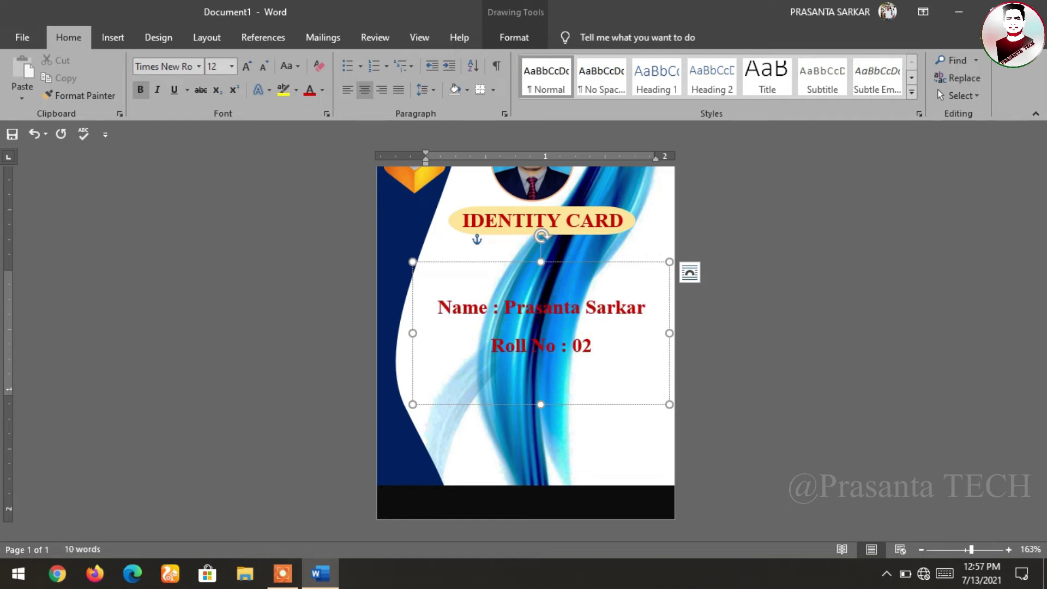
key("Return")
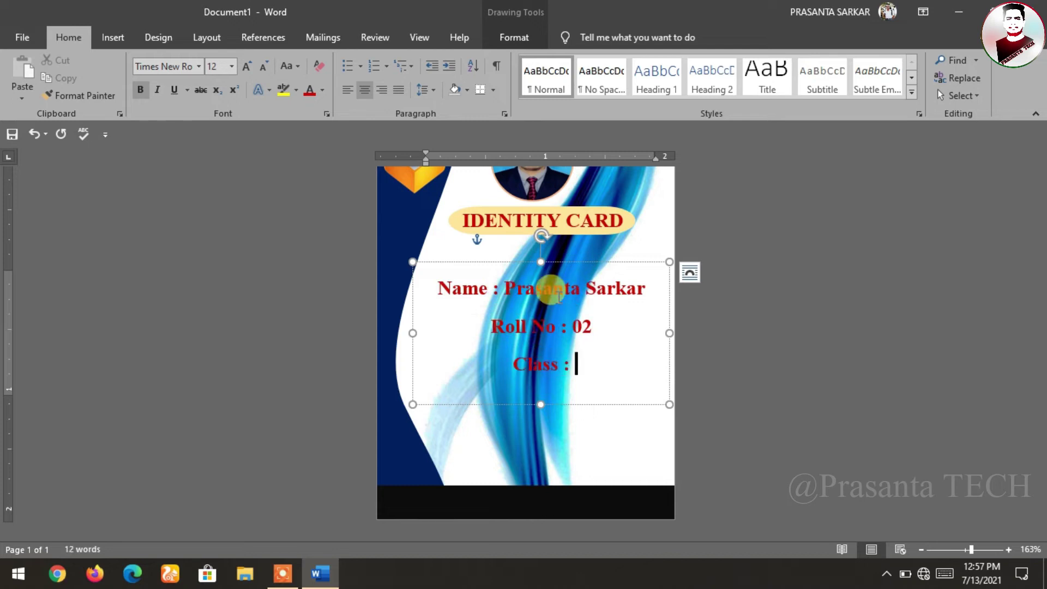
type("II")
key("Return")
type("Bloo")
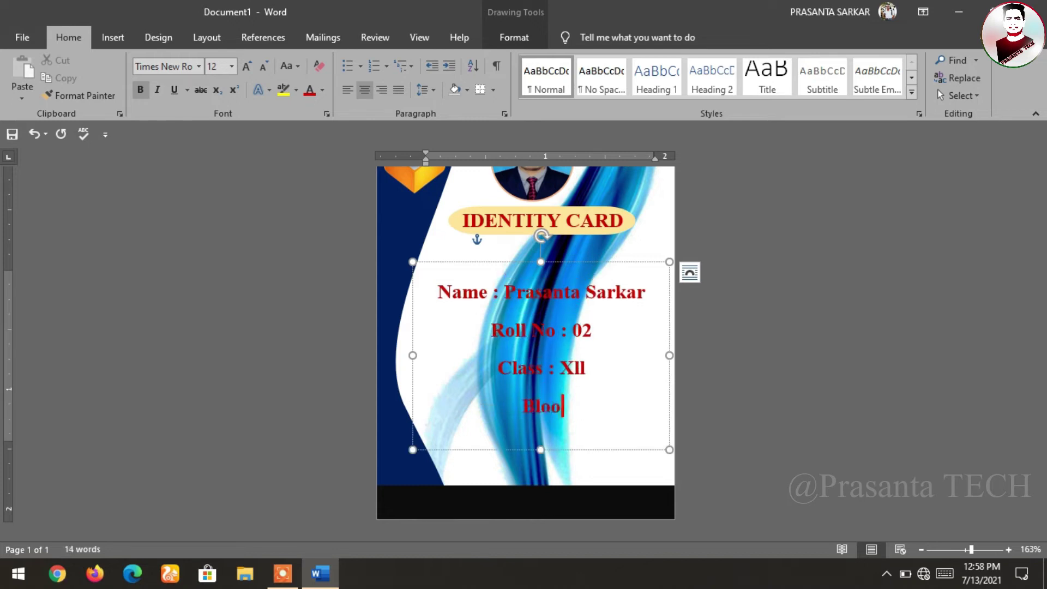
type(" : B+")
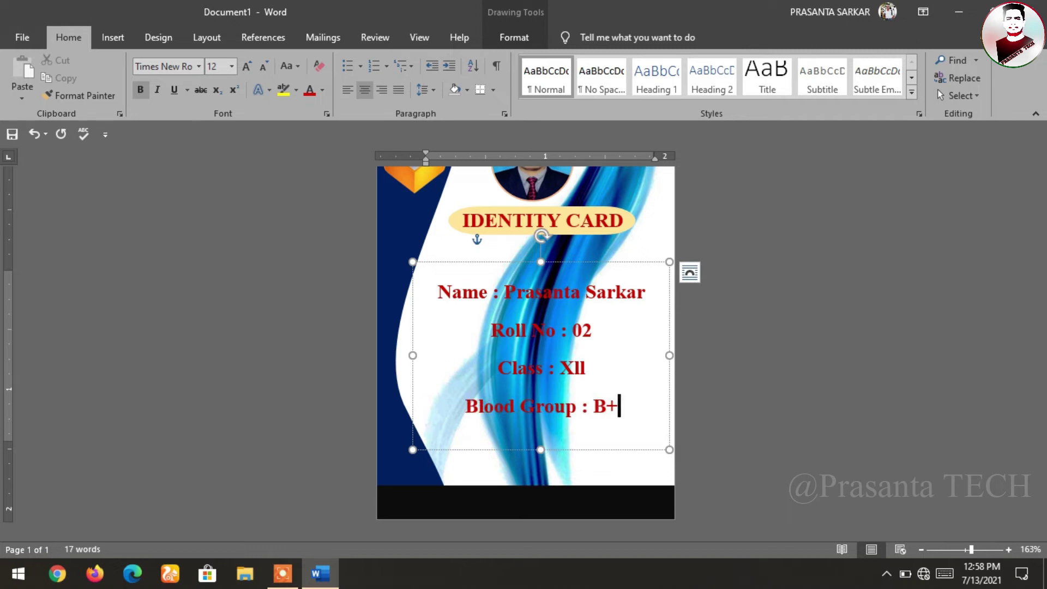
key("Return")
type("Year : 2021-")
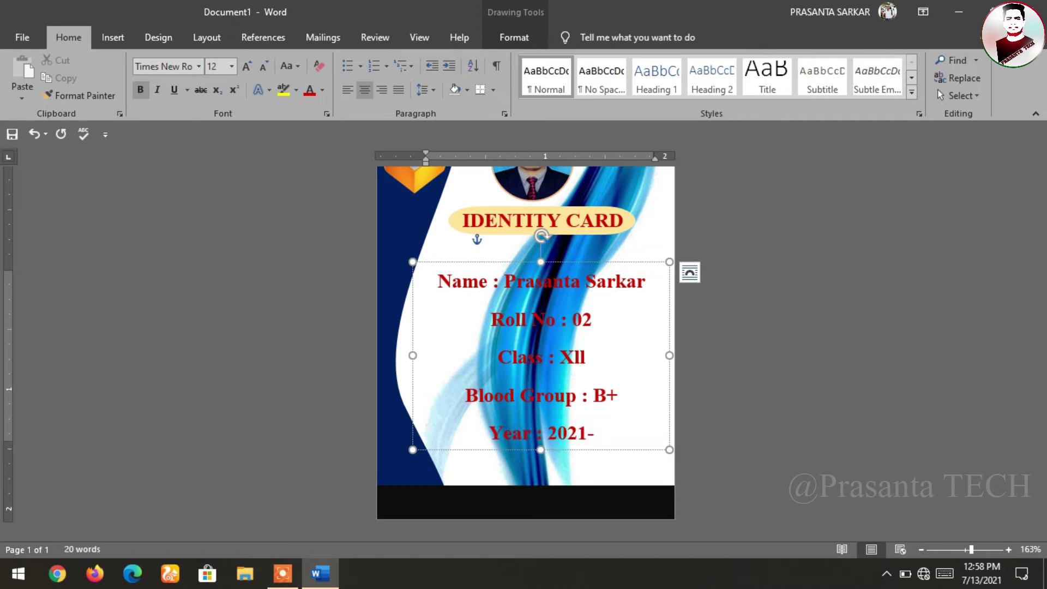
Finish the year as 2022 and make the details text League Spartan in bright red.
type("2022")
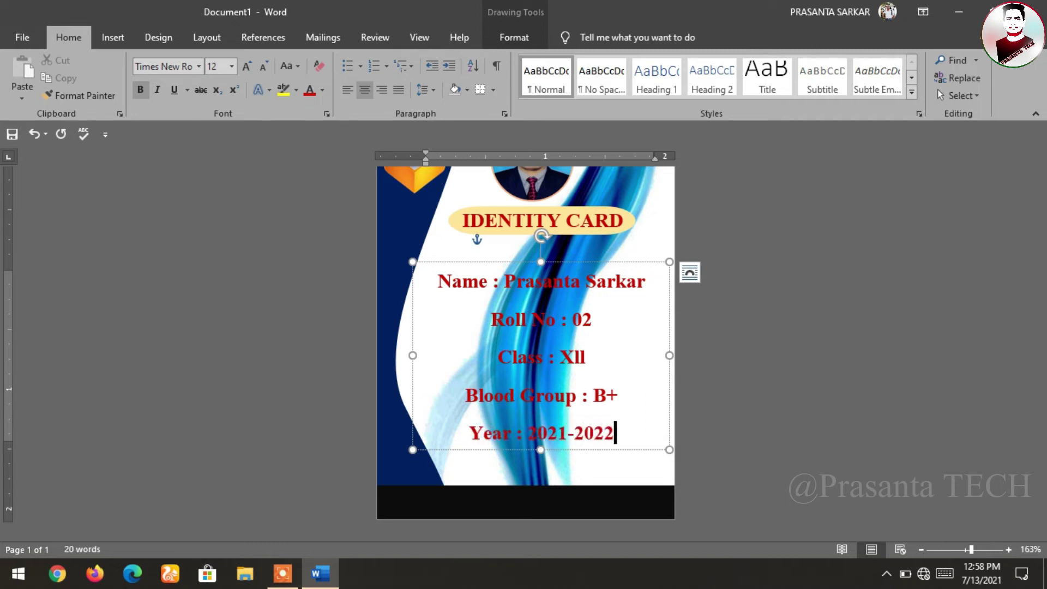
key("ctrl+a")
left_click(163, 66)
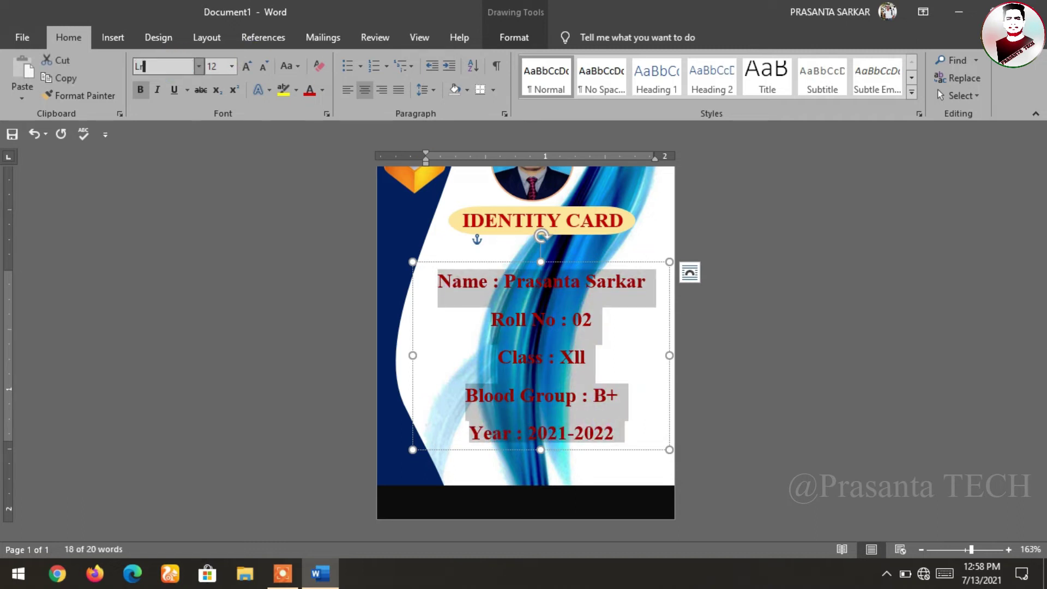
key("Return")
left_click(323, 90)
left_click(320, 226)
Left-align the details and enlarge the box so the full name and Year line show.
left_click_drag(413, 355, 386, 355)
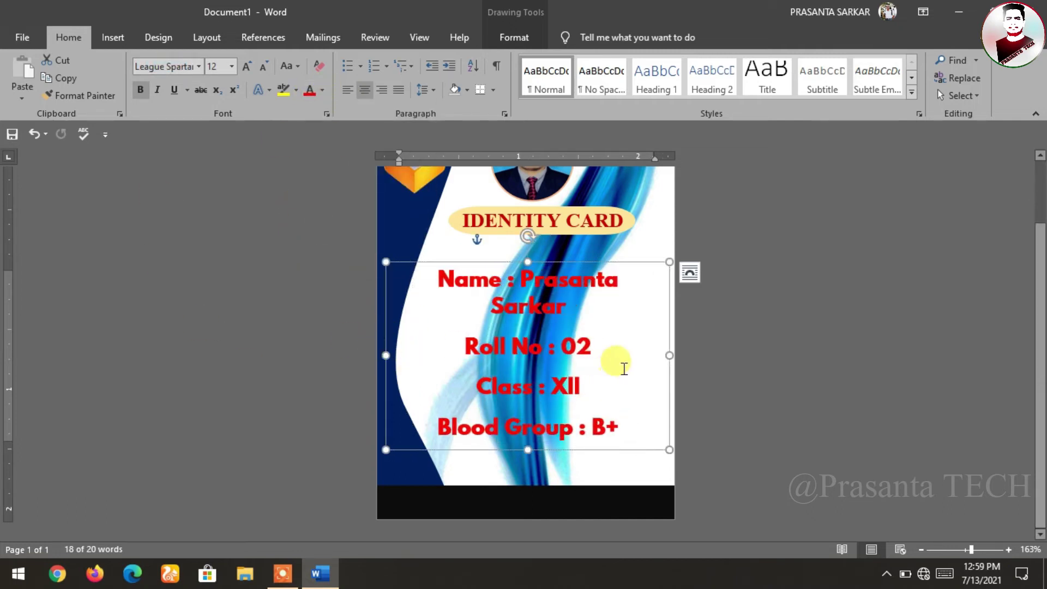
key("ctrl+a")
left_click(347, 90)
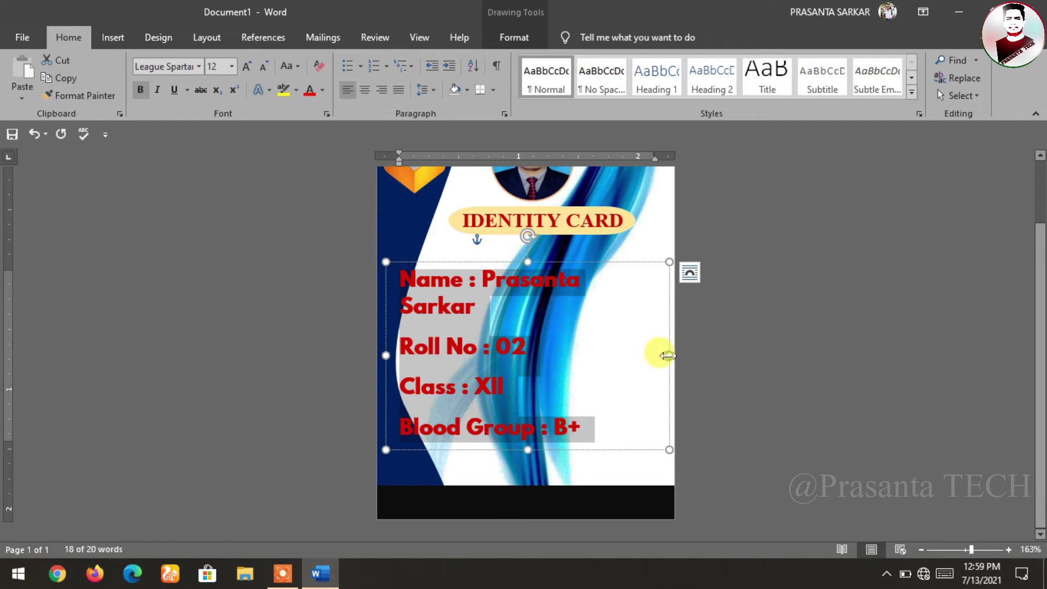
left_click_drag(668, 356, 674, 355)
left_click_drag(528, 449, 531, 479)
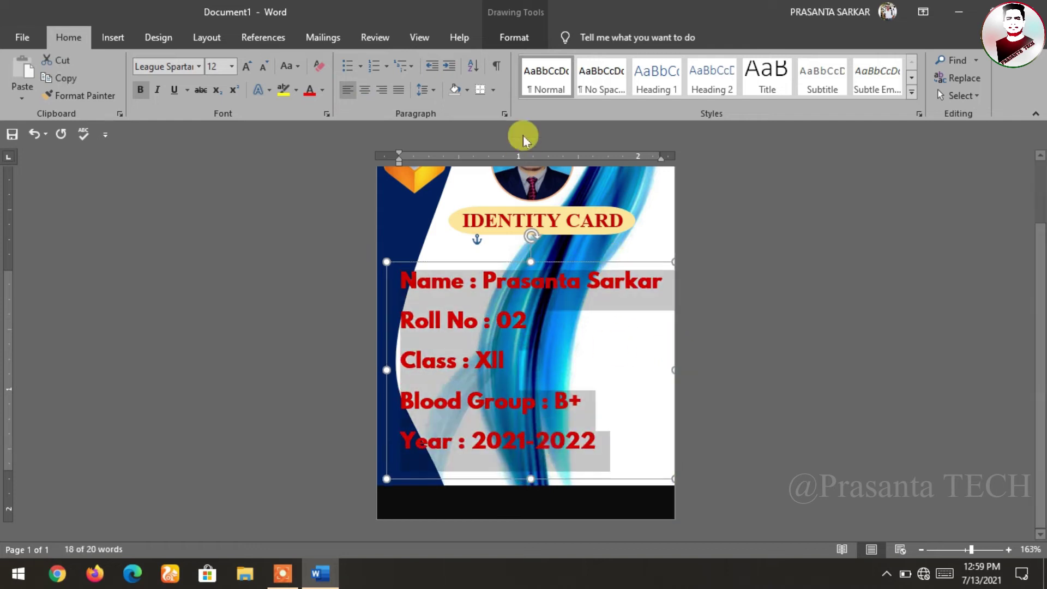
Remove the text shading and tighten the details' line spacing.
left_click(467, 90)
left_click(578, 133)
left_click(424, 90)
left_click(439, 109)
mouse_move(550, 265)
left_mouse_down()
mouse_move(568, 265)
mouse_move(561, 252)
left_mouse_up()
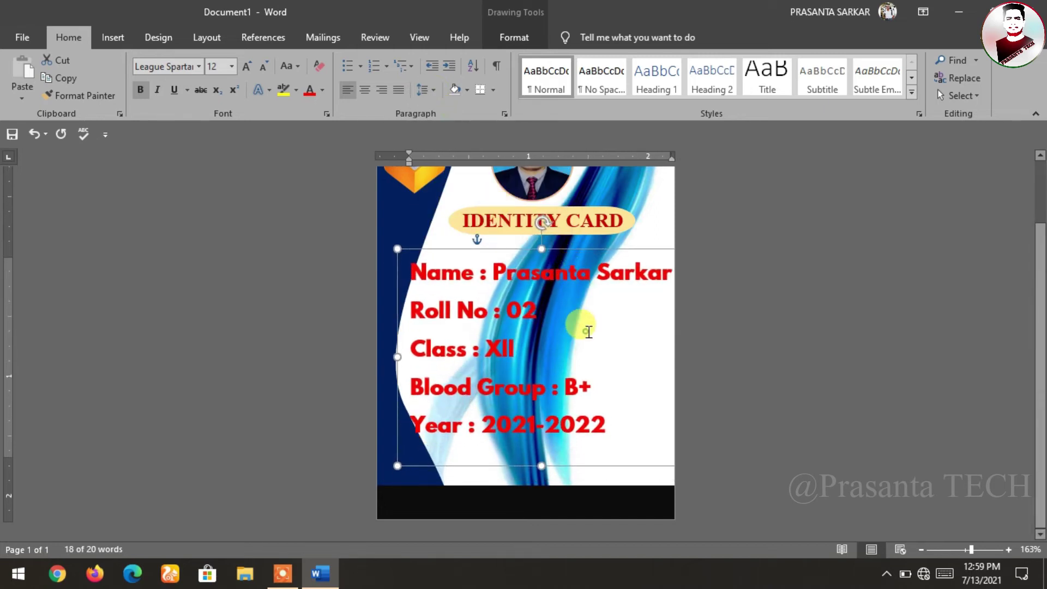
Shift the details box slightly up and to the right.
left_click(433, 336)
key("ctrl+a")
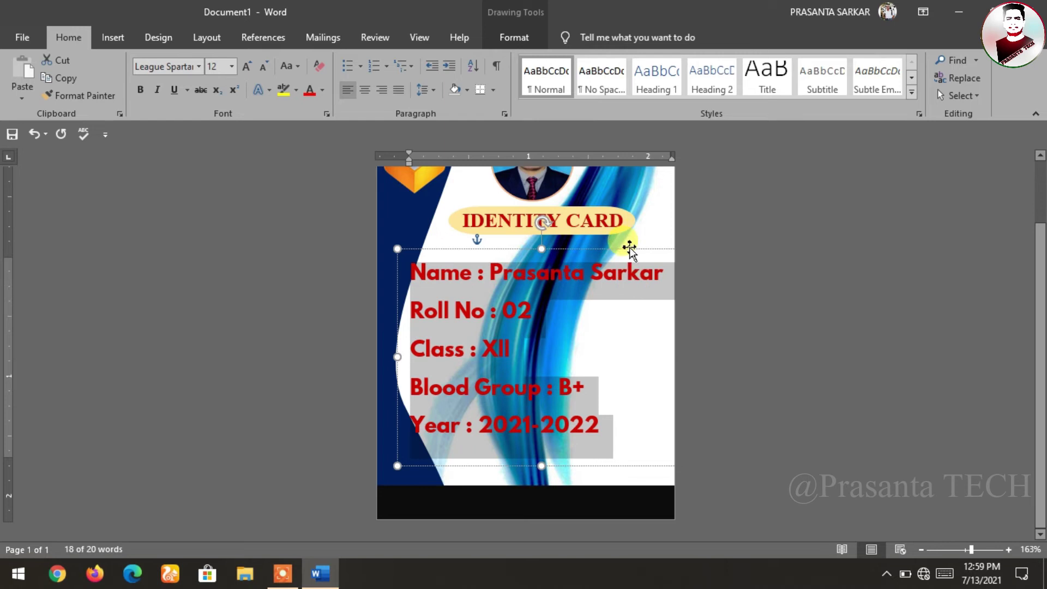
left_click(630, 247)
key("Right")
key("Right")
key("Right")
scroll(627, 248, "up", 2)
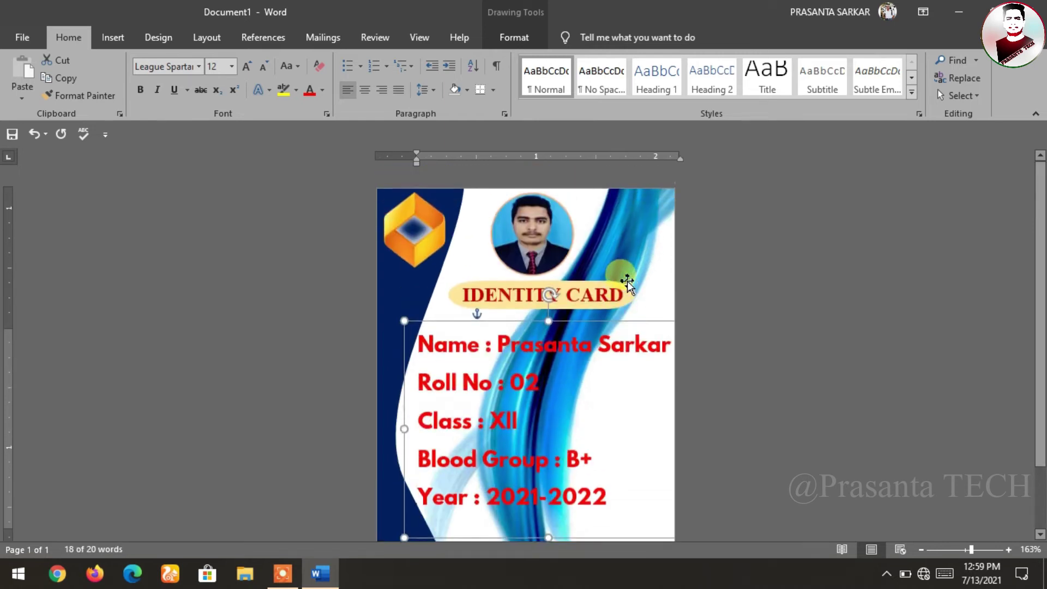
left_click_drag(628, 284, 628, 280)
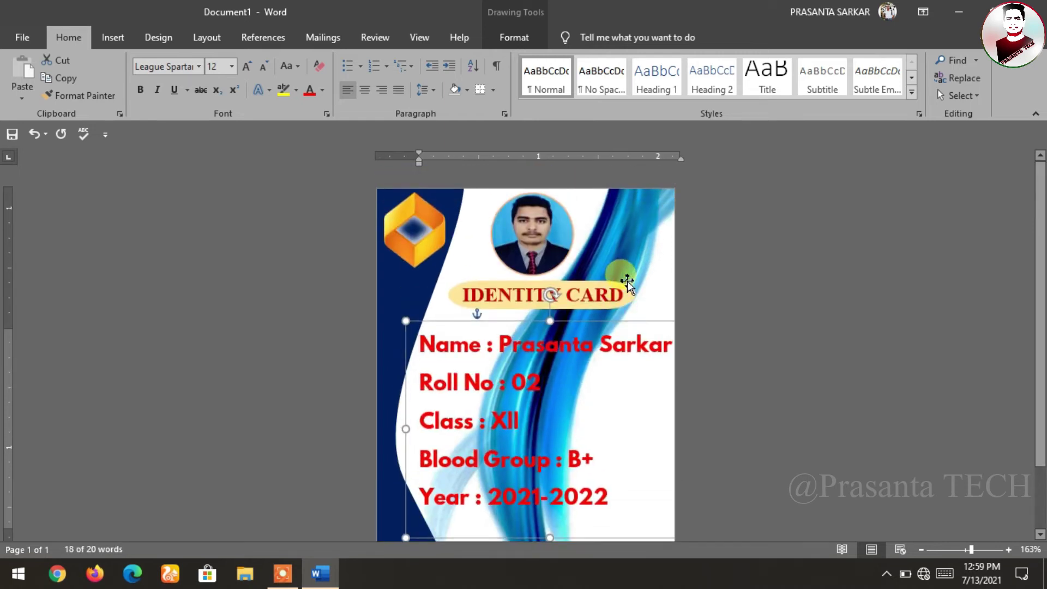
left_click(537, 390)
key("ctrl+a")
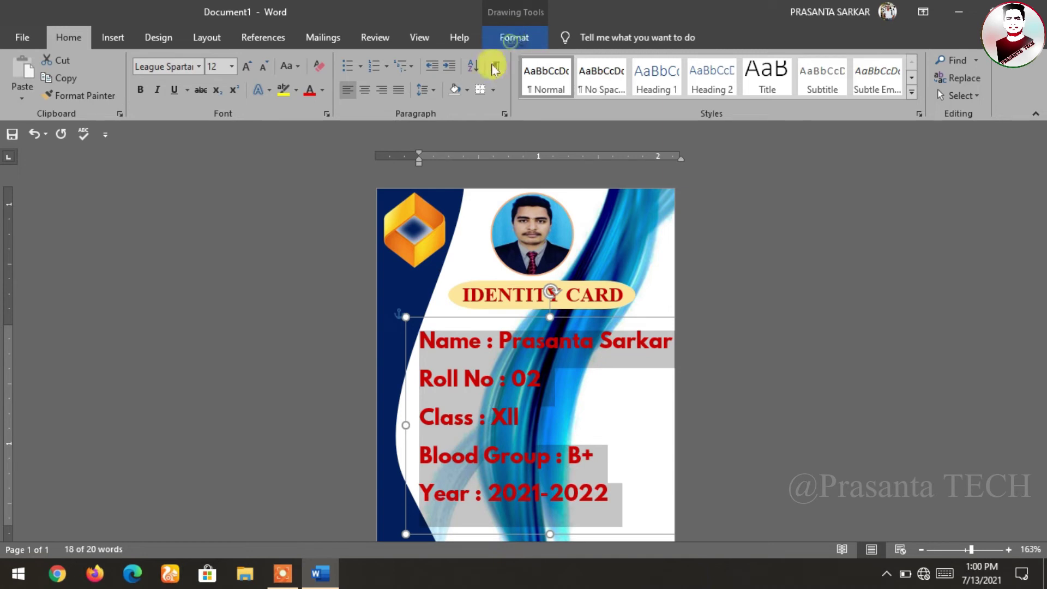
Give the details text box the first Outer drop shadow preset.
left_click(515, 37)
left_click(376, 94)
mouse_move(349, 159)
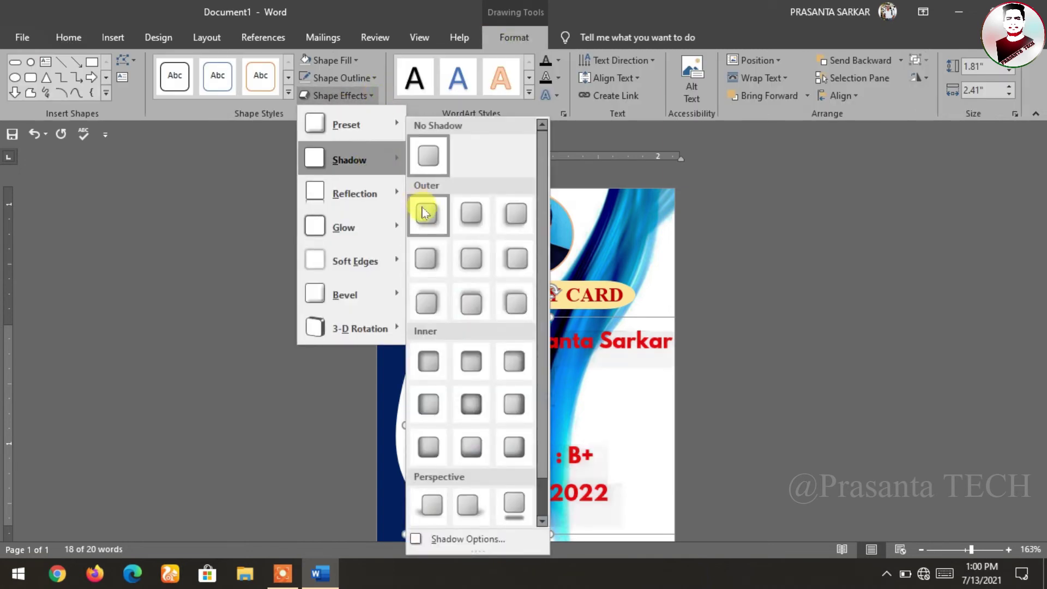
left_click(423, 213)
left_click(905, 368)
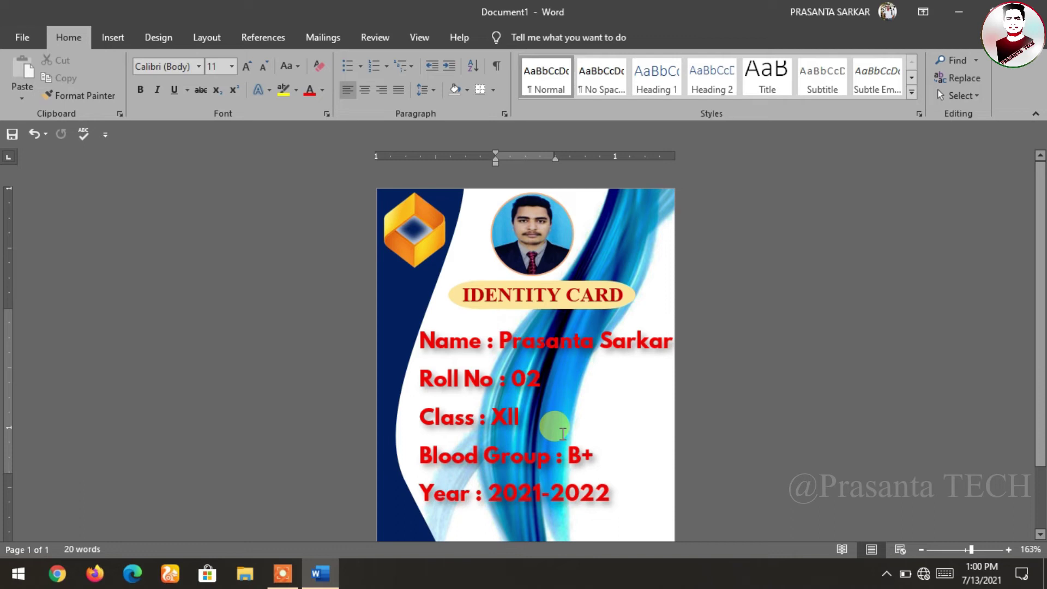
Shorten the details box so its bottom sits just below the Year line.
scroll(562, 433, "down", 2)
left_click(606, 395)
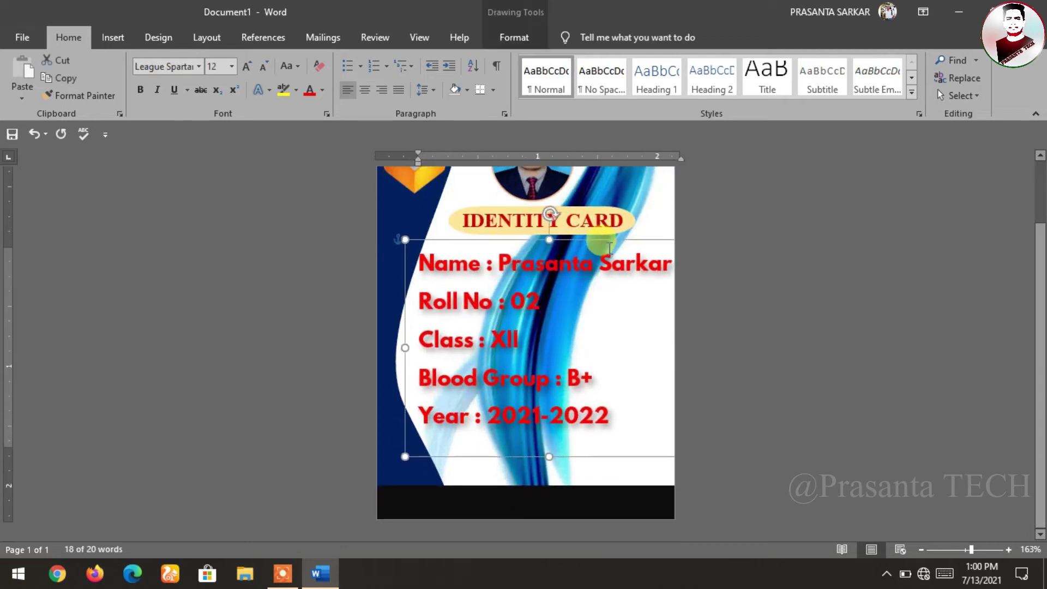
scroll(644, 399, "up", 2)
scroll(645, 401, "down", 2)
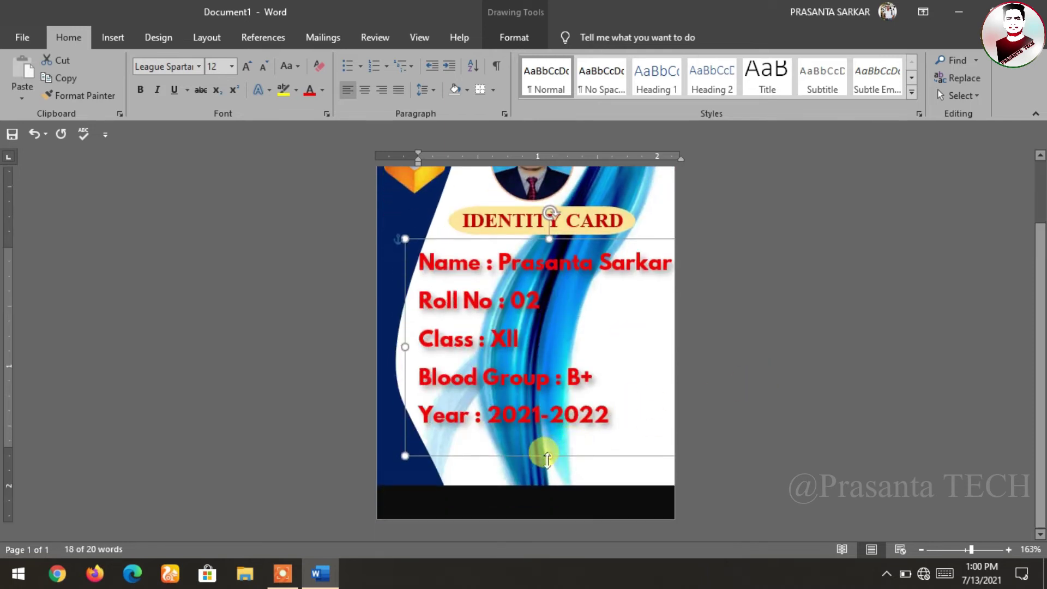
left_click_drag(548, 455, 549, 434)
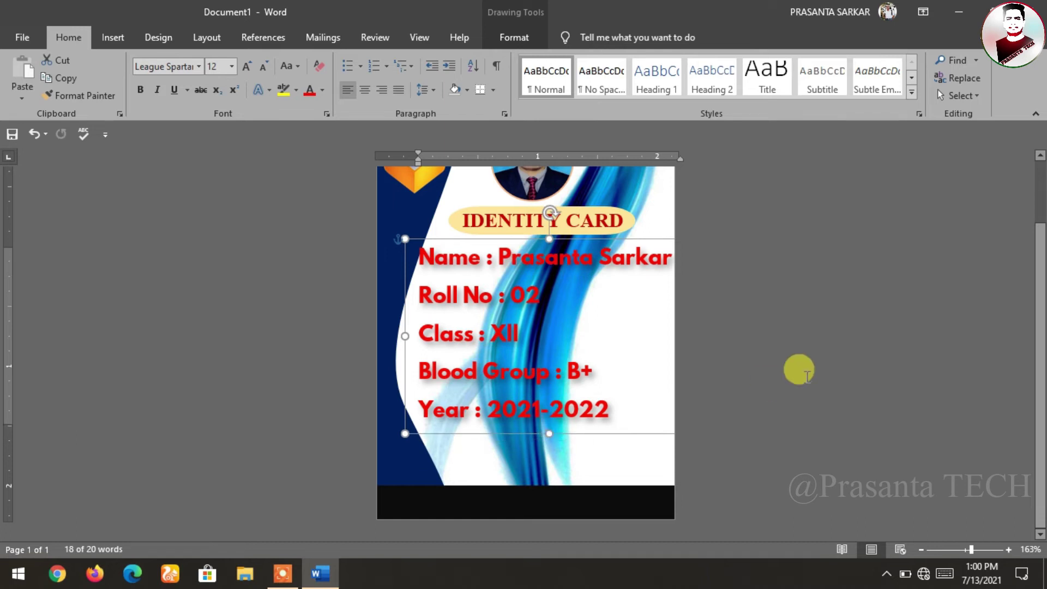
left_click(511, 374)
Undo the accidental copy and add a small 'Sign Of Authority' text box below the Year line.
left_click_drag(501, 435, 502, 467)
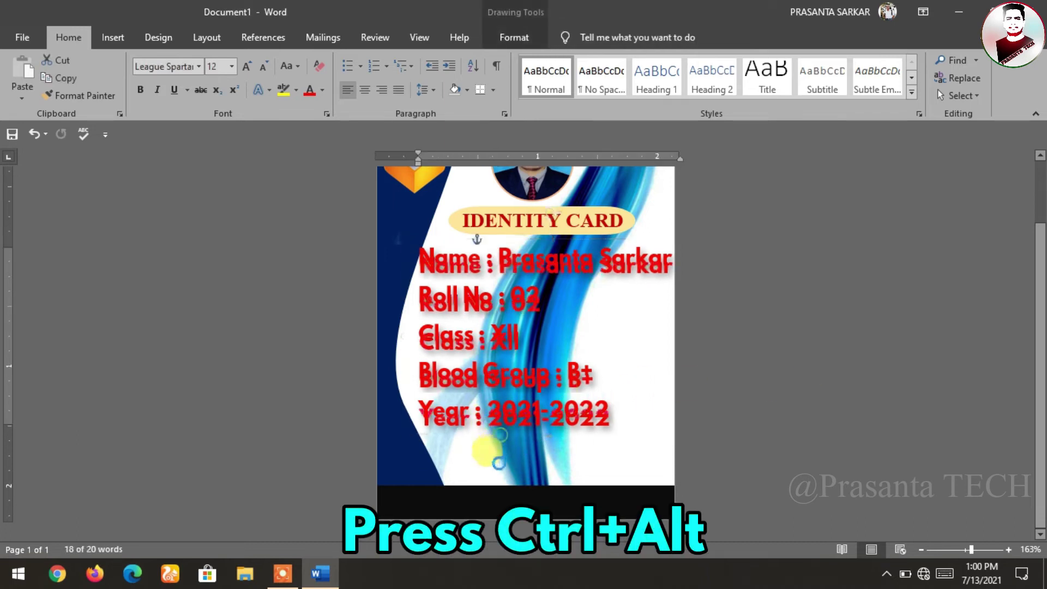
key("ctrl+z")
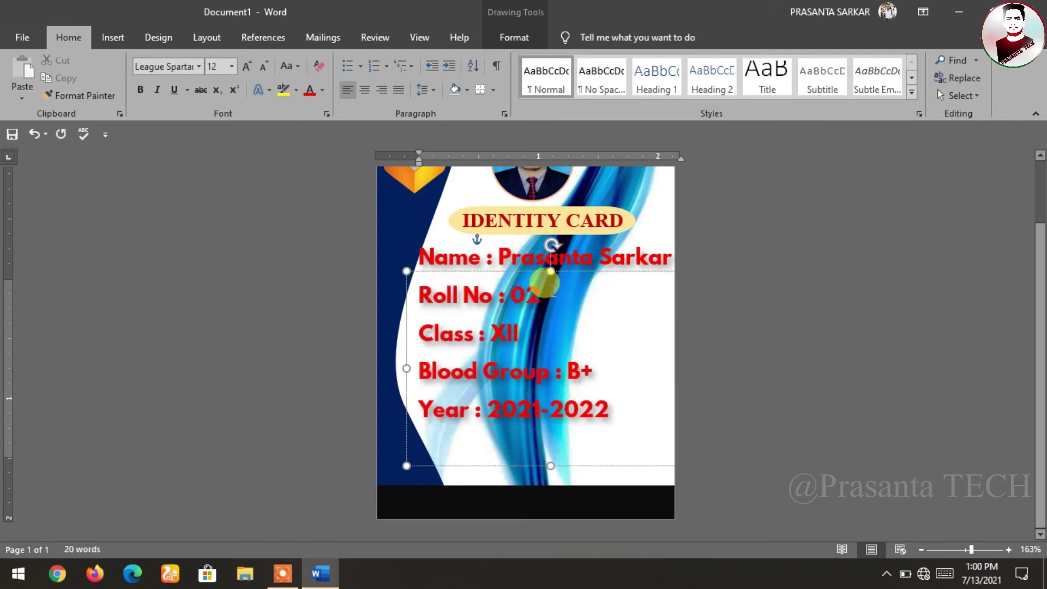
left_click_drag(548, 278, 550, 431)
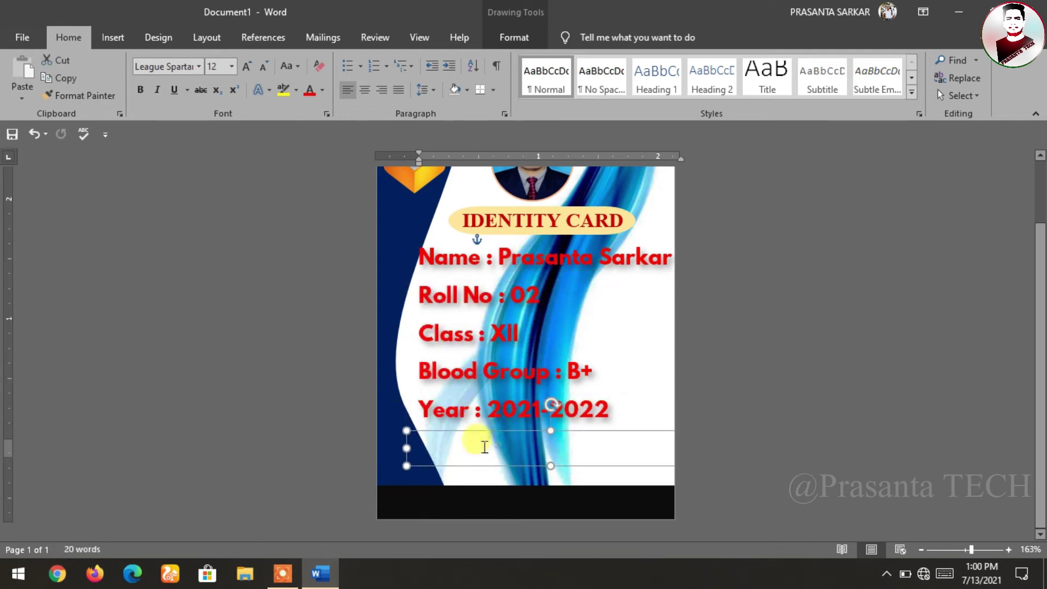
type("Sign Of Authority")
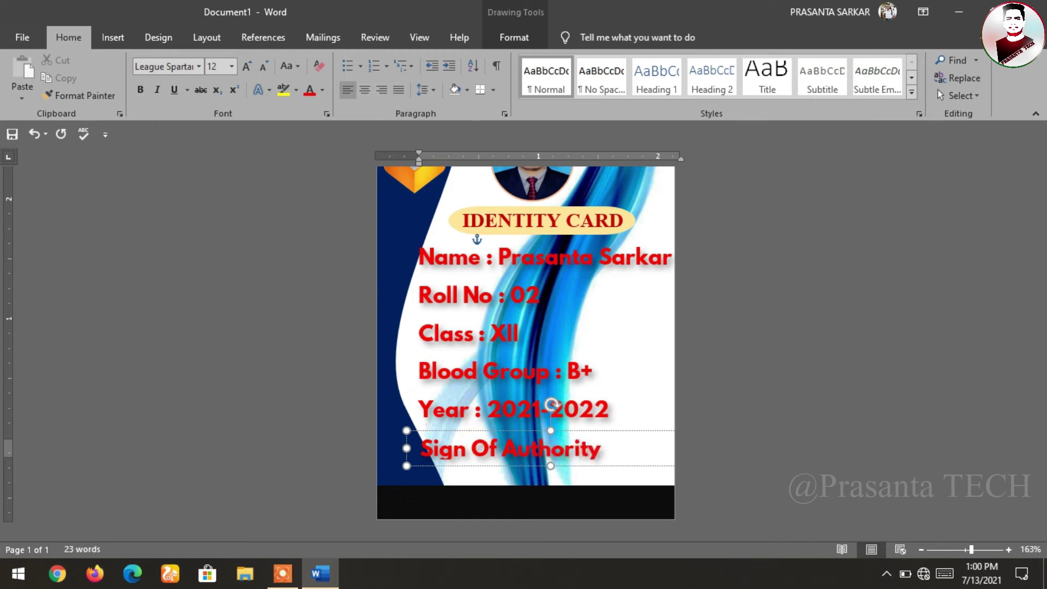
Move the Sign Of Authority box left, narrow it, and make its text black.
left_click(594, 445)
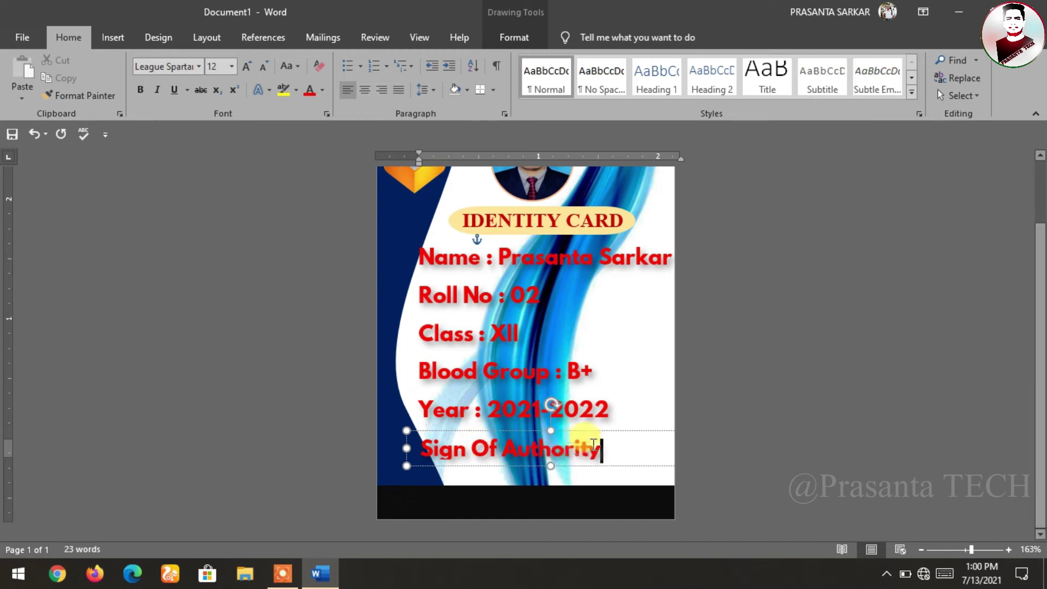
left_click_drag(571, 436, 552, 437)
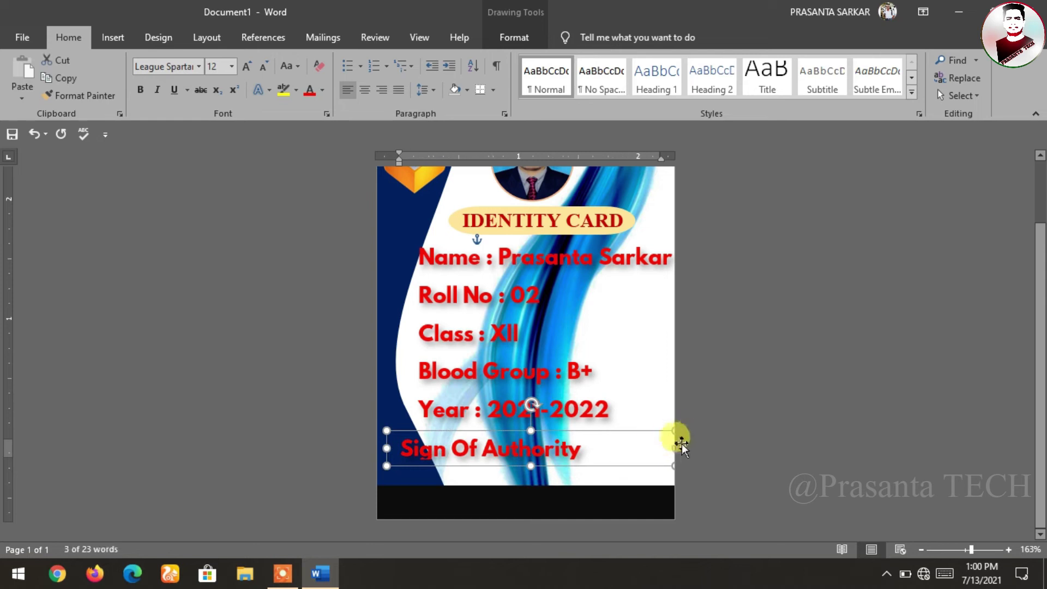
left_click_drag(673, 444, 598, 450)
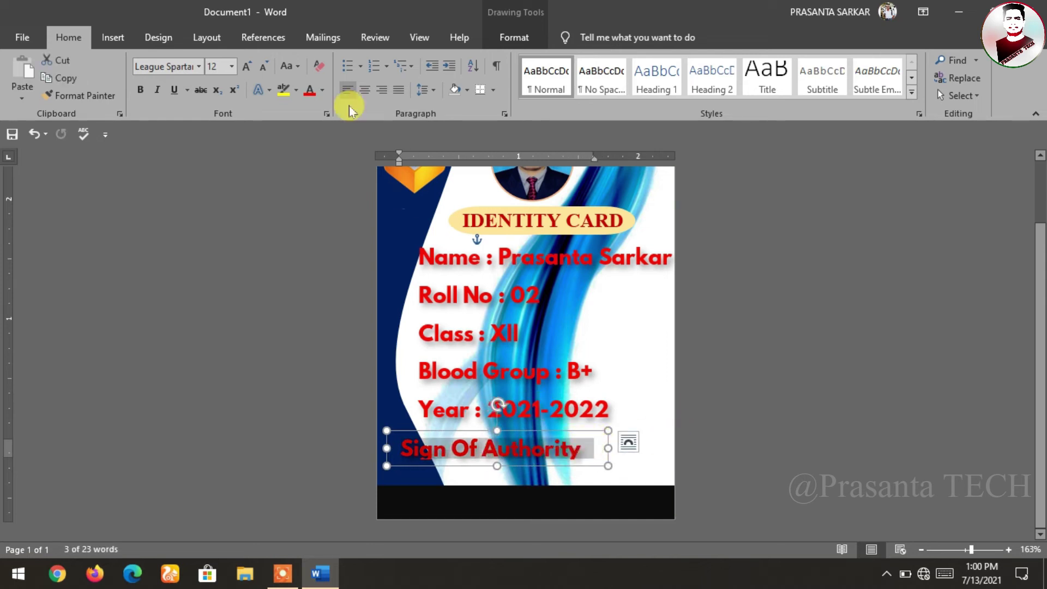
left_click(322, 90)
left_click(322, 191)
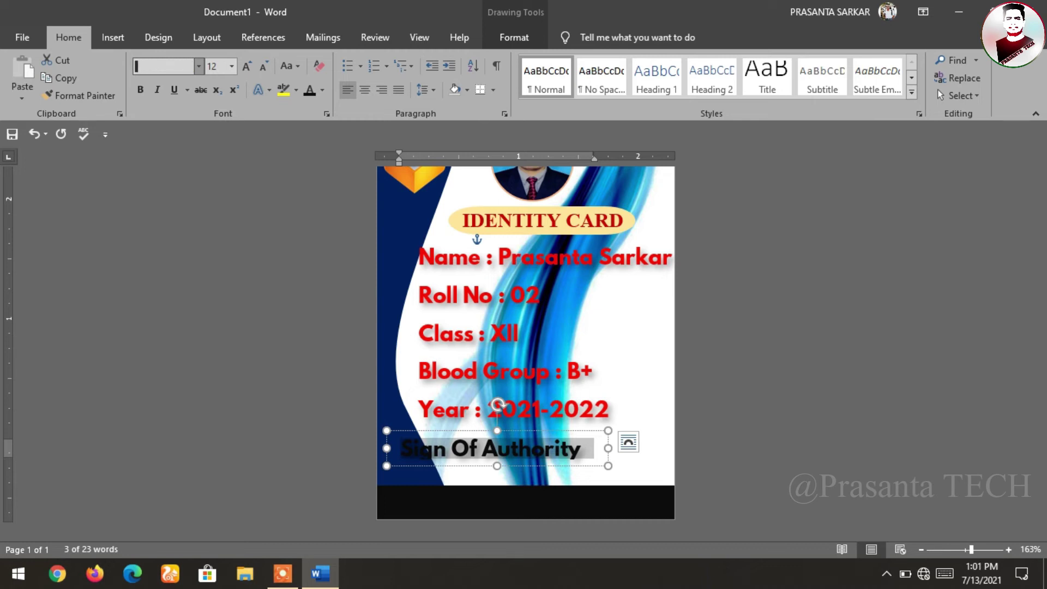
Make the Sign Of Authority label bold Times New Roman, size 11.
key("Return")
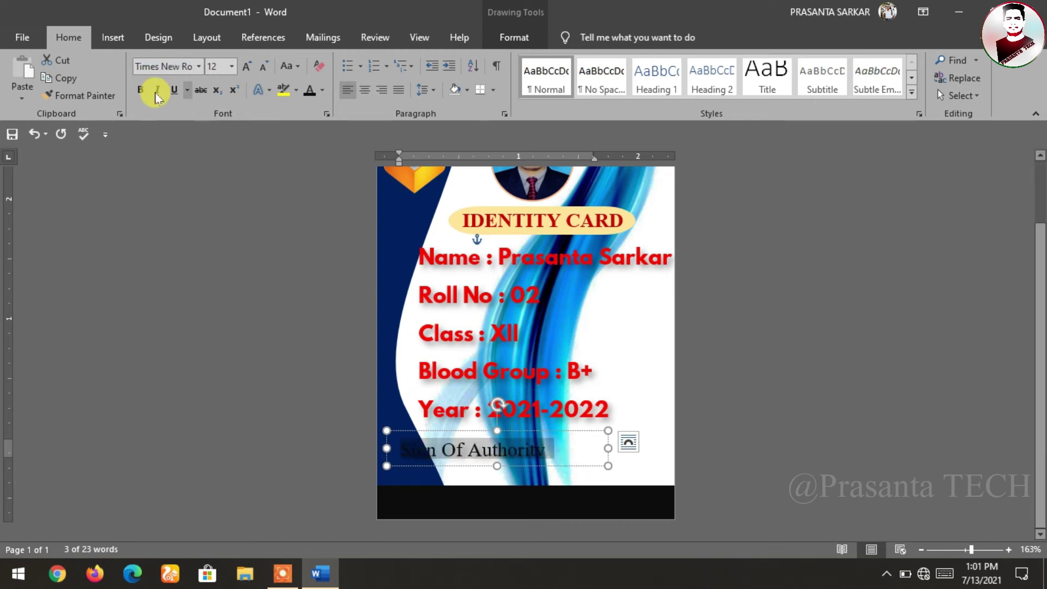
left_click(142, 89)
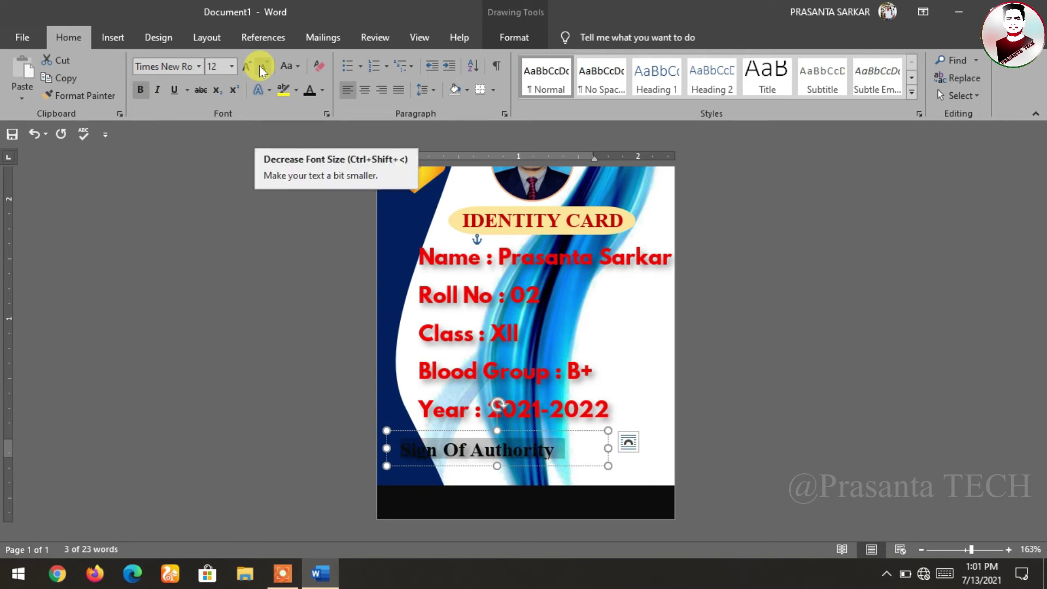
left_click(263, 71)
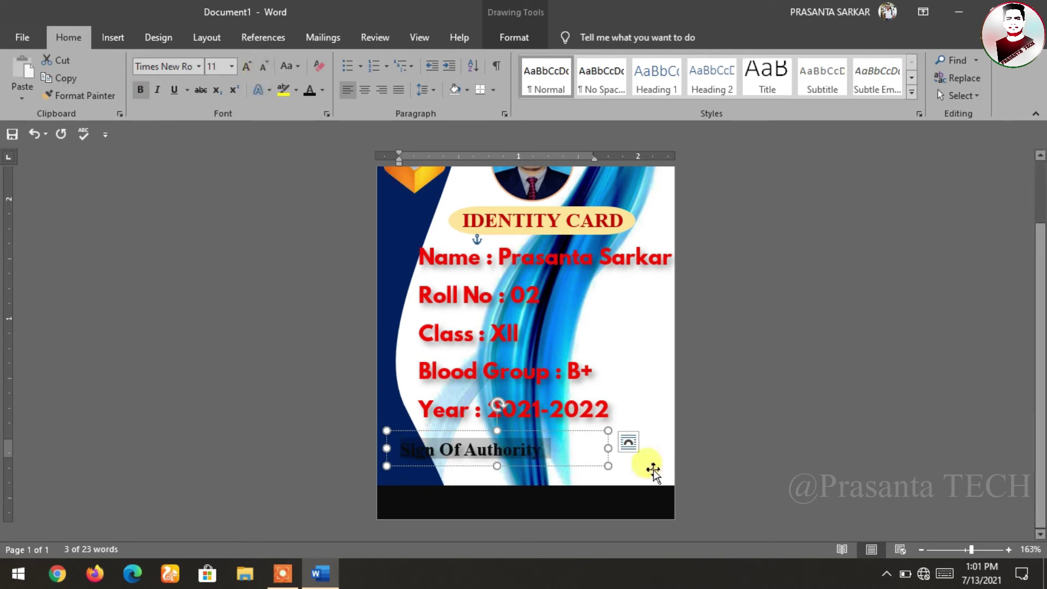
Narrow the label box, move it right under the Year line, and paste a duplicate.
left_click_drag(608, 449, 571, 453)
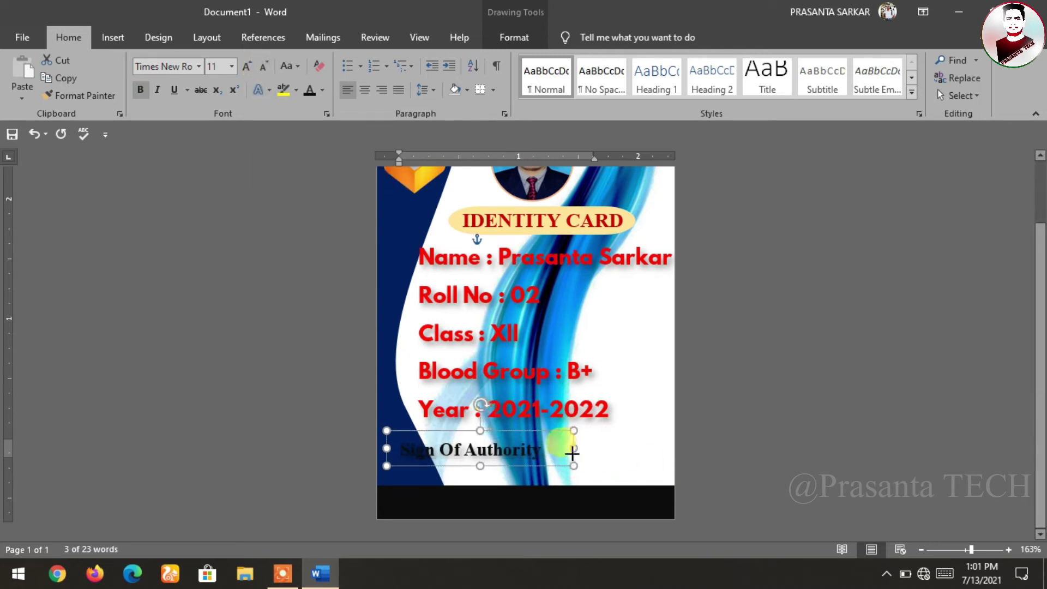
left_click_drag(517, 430, 614, 422)
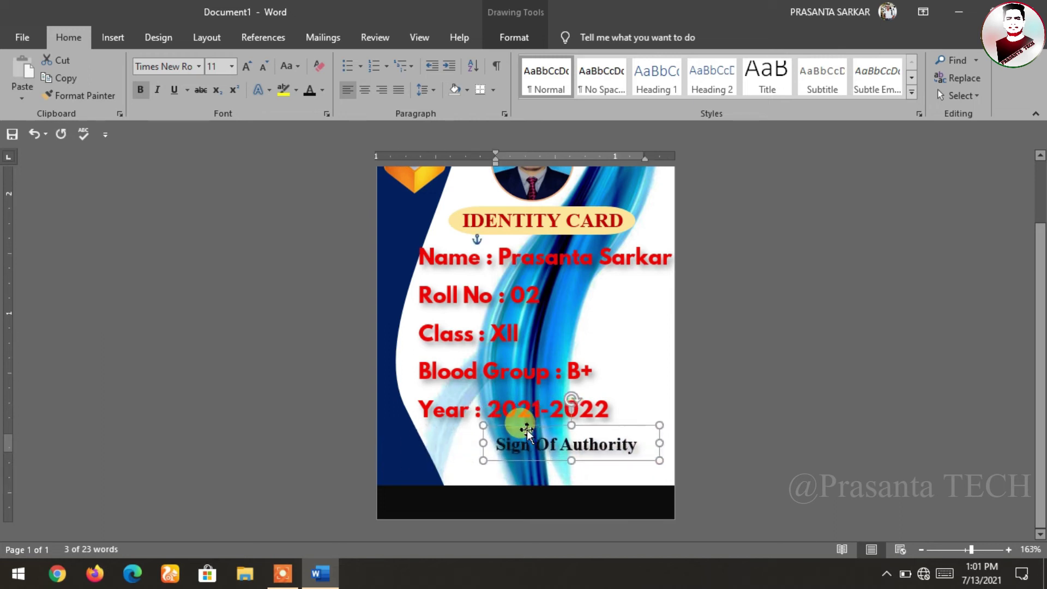
left_click_drag(528, 430, 528, 429)
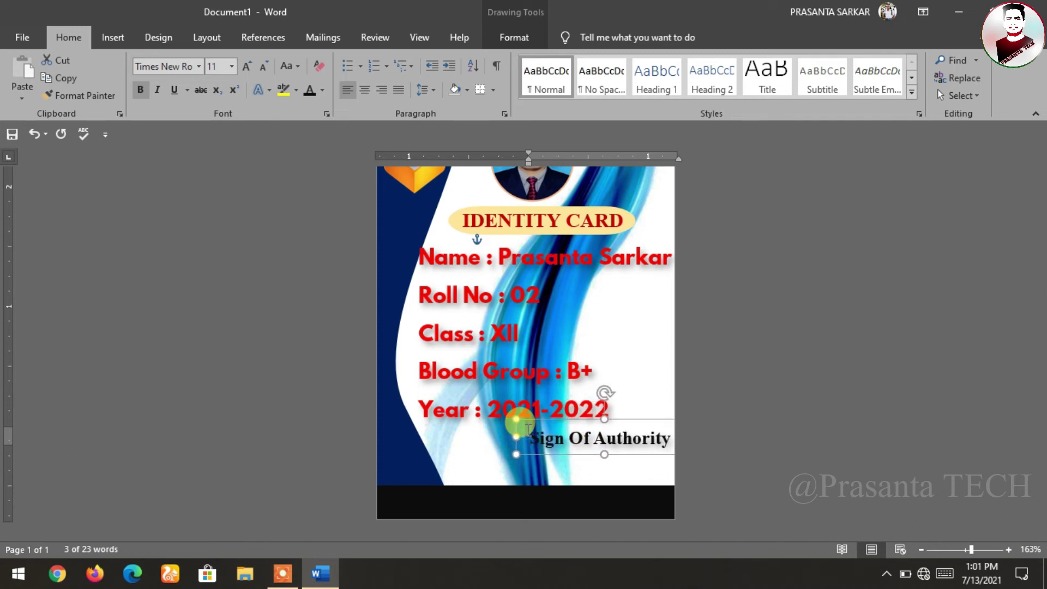
mouse_move(529, 428)
left_mouse_down()
mouse_move(578, 456)
mouse_move(549, 428)
left_mouse_up()
key("ctrl+v")
Empty the copied box, make it taller and narrower, and start a picture fill from file.
key("BackSpace")
left_click_drag(543, 465, 529, 492)
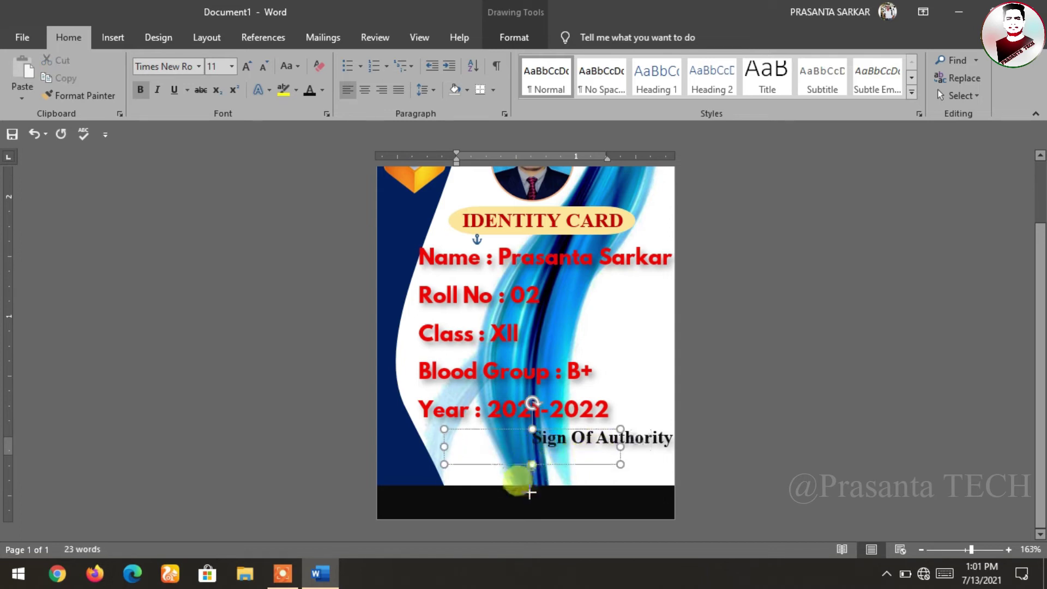
left_click_drag(617, 460, 556, 460)
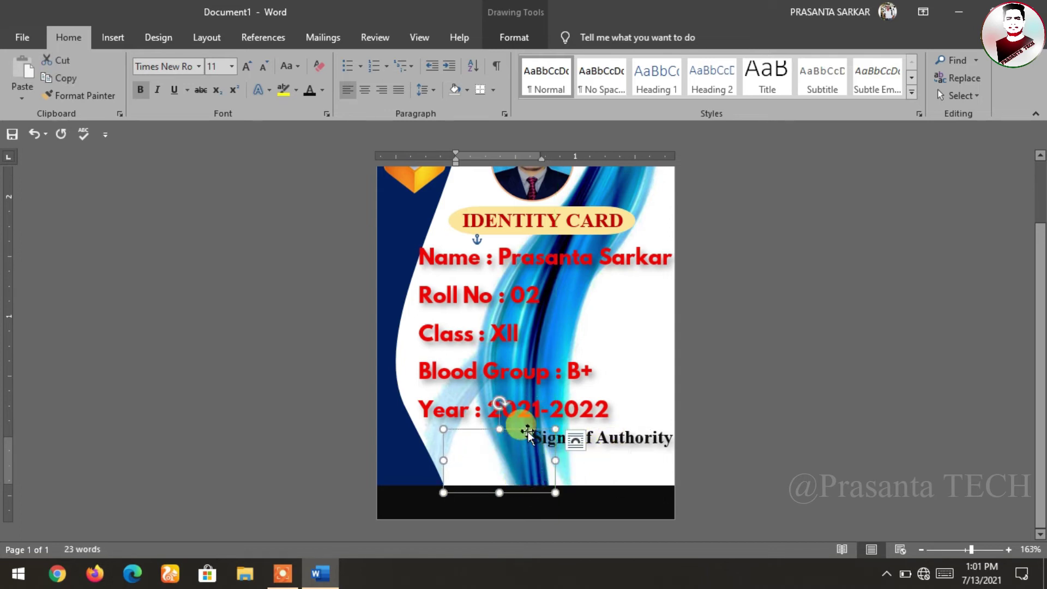
left_click(527, 46)
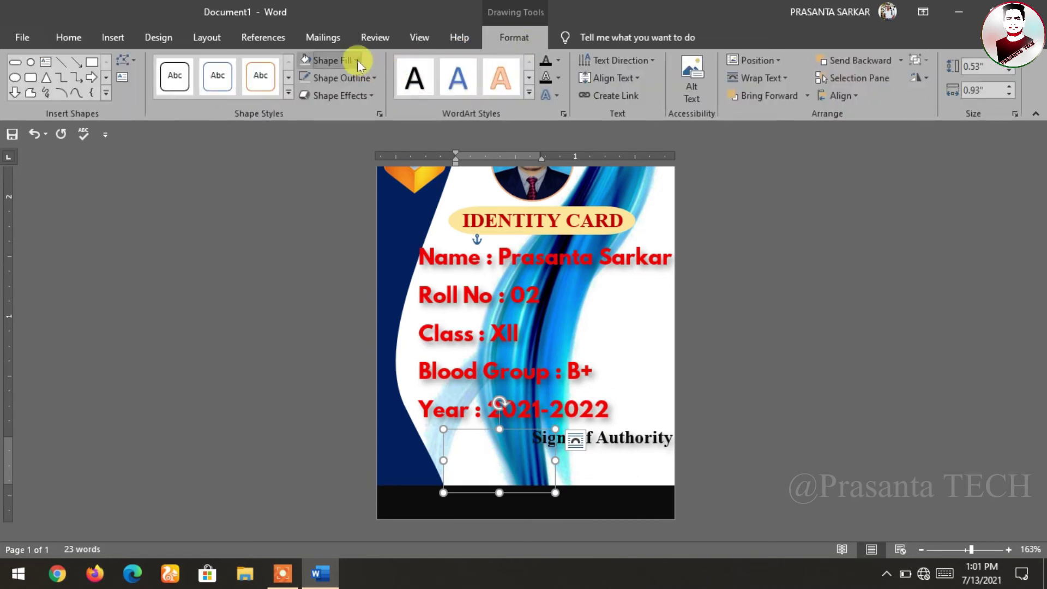
left_click(330, 60)
left_click(332, 234)
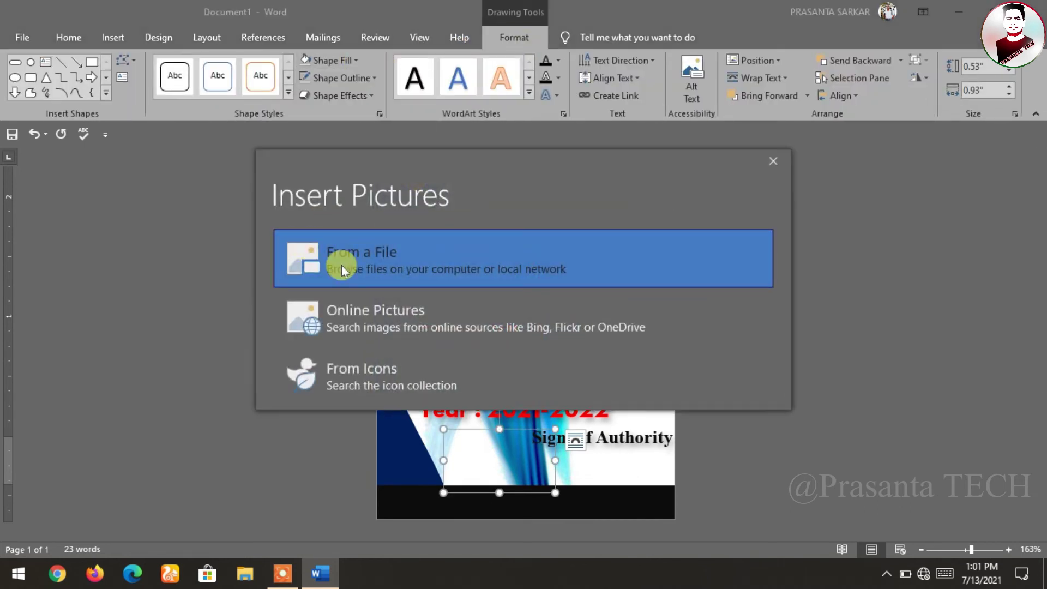
left_click(345, 260)
Insert the sign image from Pictures > Picture For Youtube into the placeholder.
left_click(63, 200)
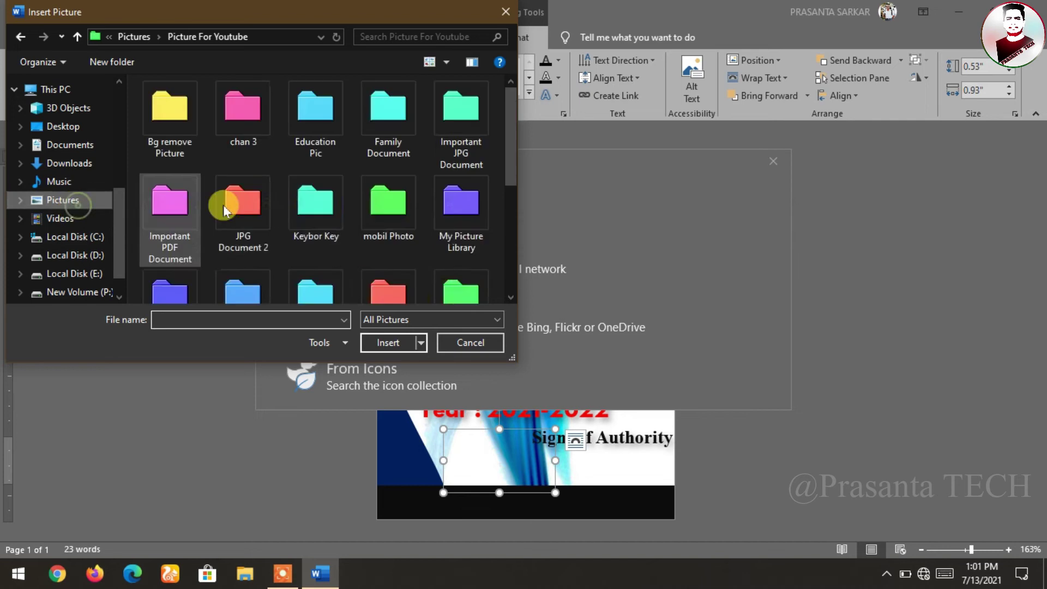
scroll(384, 197, "down", 5)
scroll(384, 205, "up", 1)
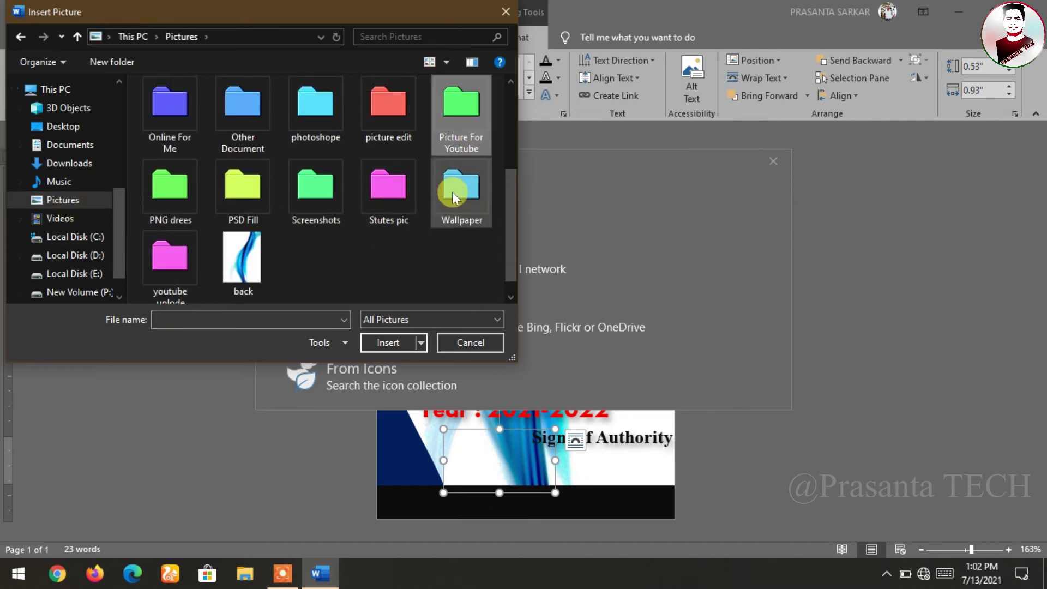
scroll(385, 110, "up", 3)
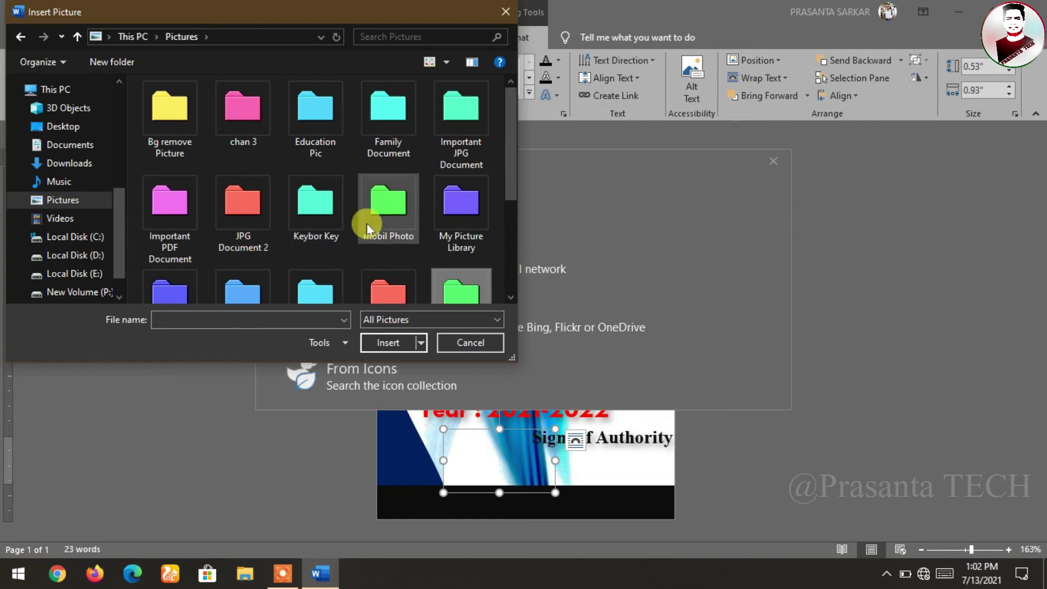
scroll(415, 216, "down", 2)
double_click(453, 202)
scroll(347, 209, "down", 3)
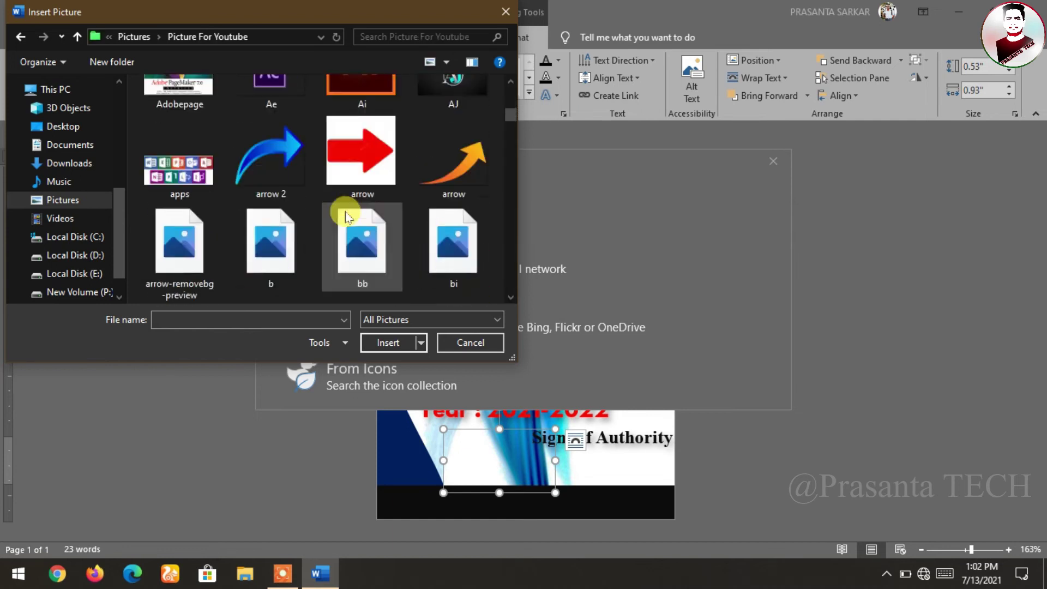
scroll(347, 210, "down", 3)
scroll(346, 212, "down", 3)
scroll(347, 216, "down", 3)
scroll(346, 215, "down", 3)
scroll(346, 214, "down", 3)
scroll(347, 215, "down", 3)
scroll(346, 215, "down", 3)
scroll(347, 215, "down", 3)
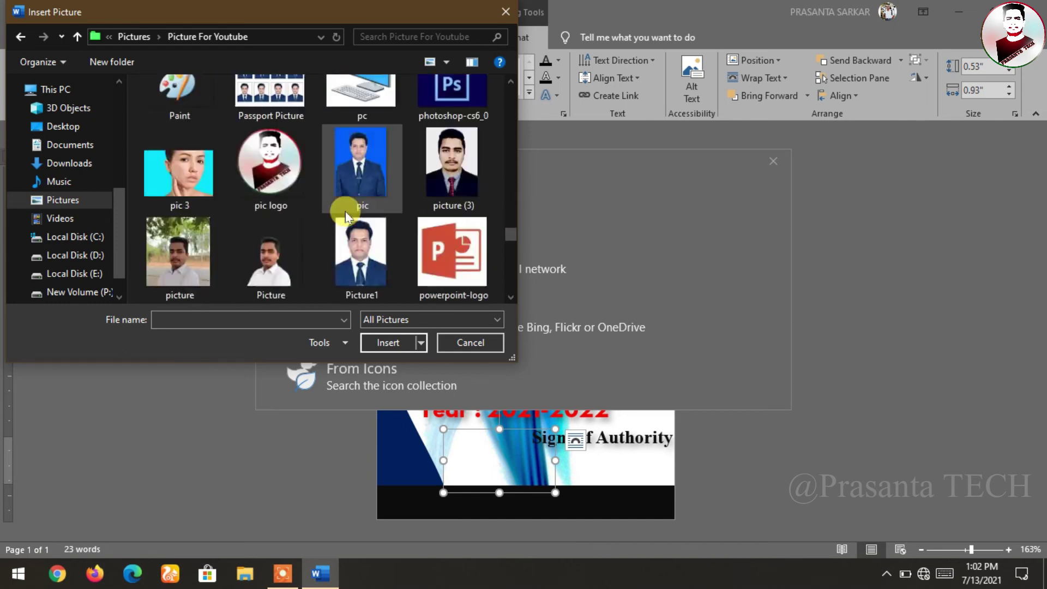
scroll(346, 212, "down", 3)
scroll(407, 180, "down", 3)
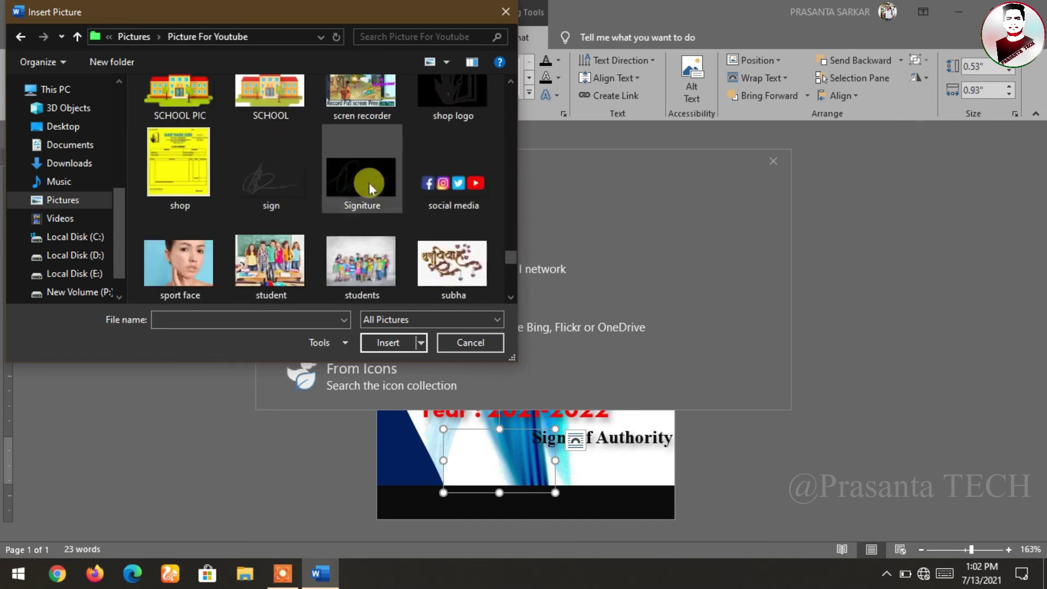
double_click(285, 164)
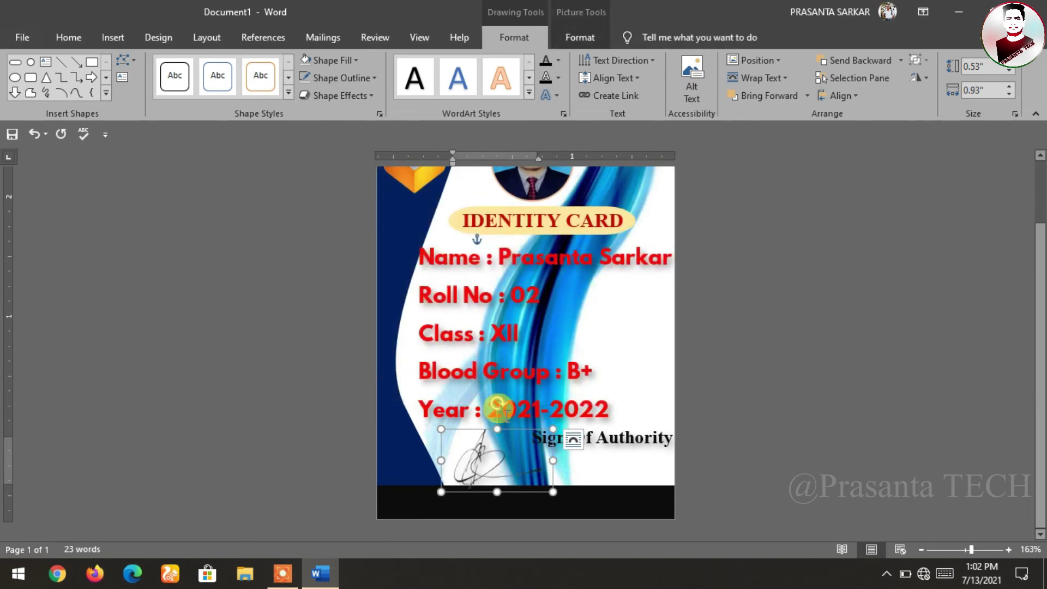
Shrink the signature image and nudge it and the Sign Of Authority label up into place.
mouse_move(553, 429)
left_mouse_down()
mouse_move(517, 456)
mouse_move(586, 454)
left_mouse_up()
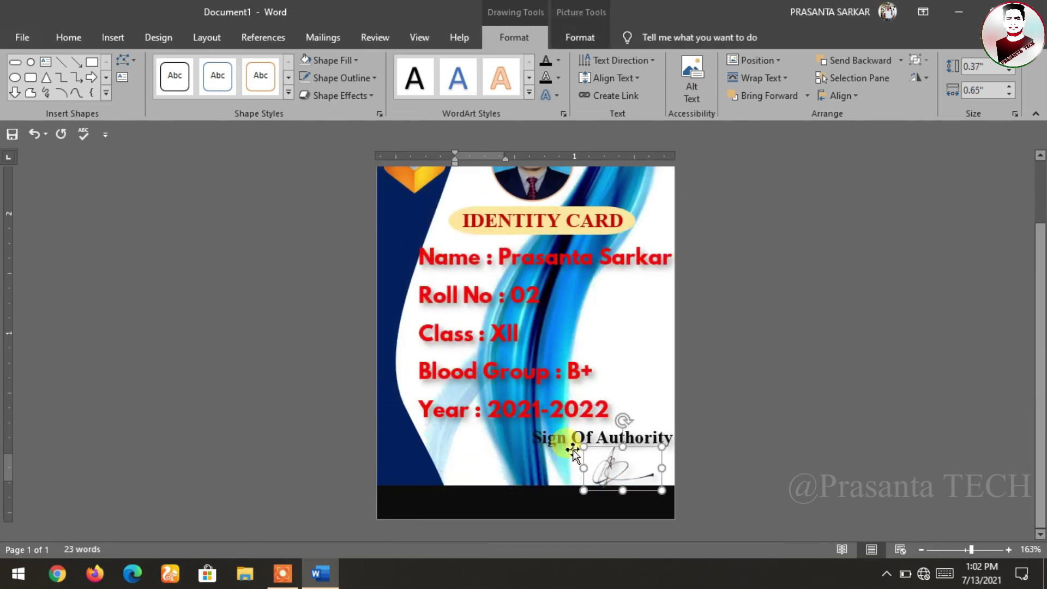
left_click_drag(654, 484, 652, 482)
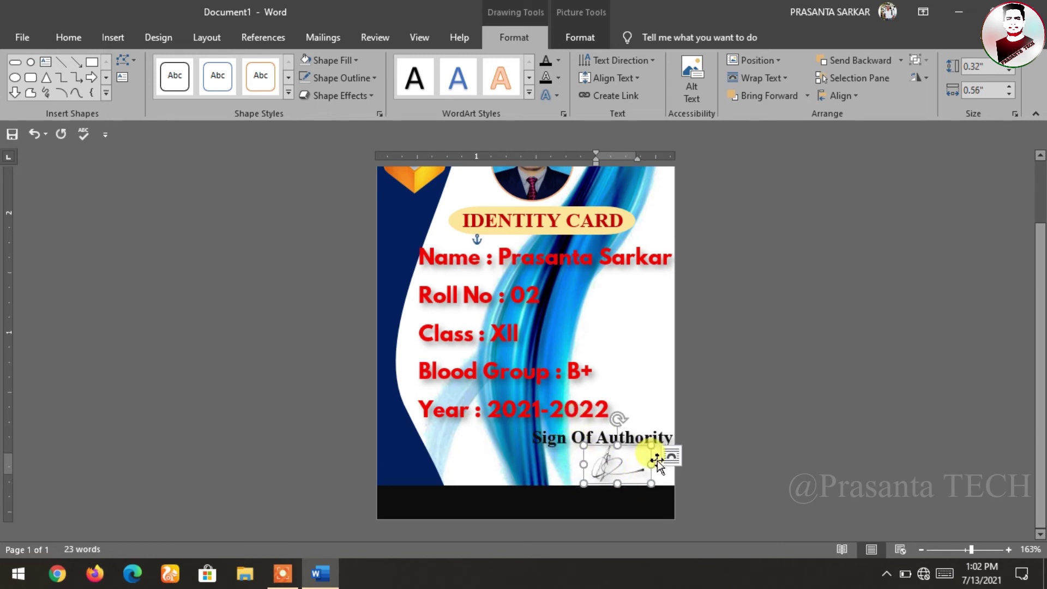
left_click(639, 420)
key("Up")
key("Up")
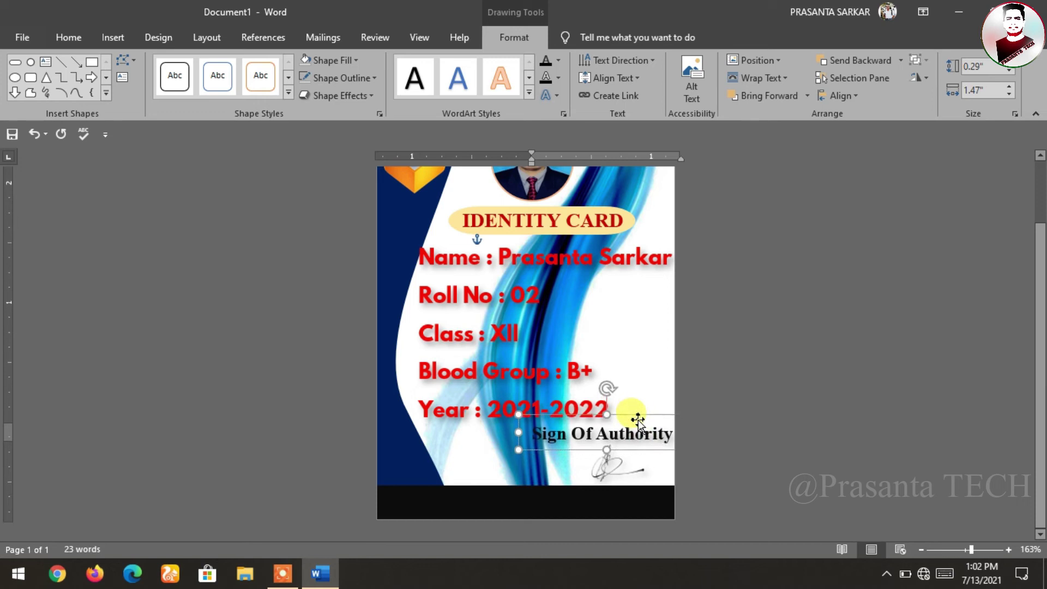
left_click(638, 451)
key("Up")
key("Up")
key("Right")
left_click(728, 416)
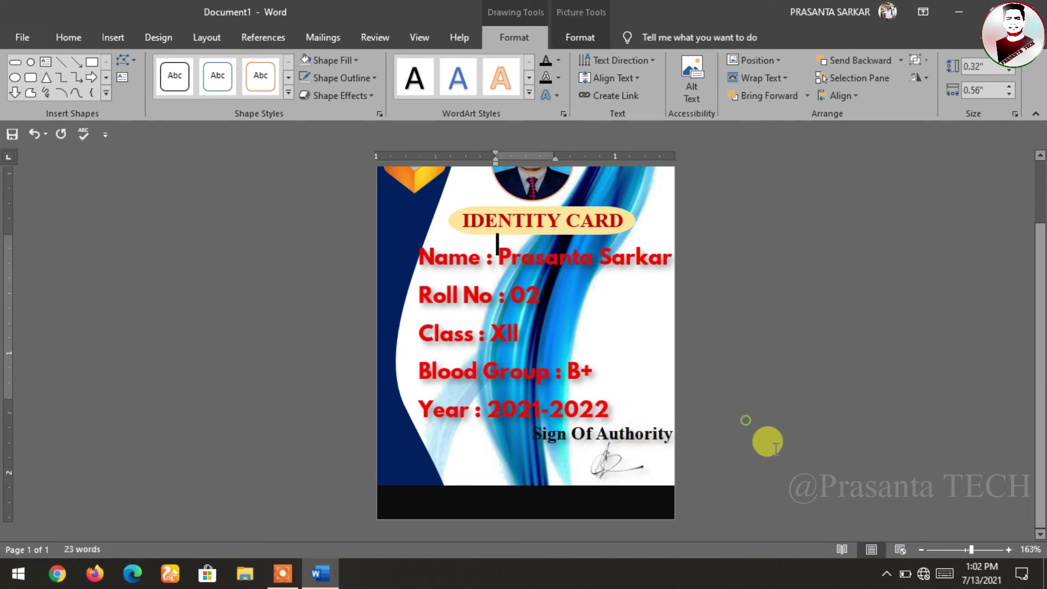
scroll(703, 490, "up", 2)
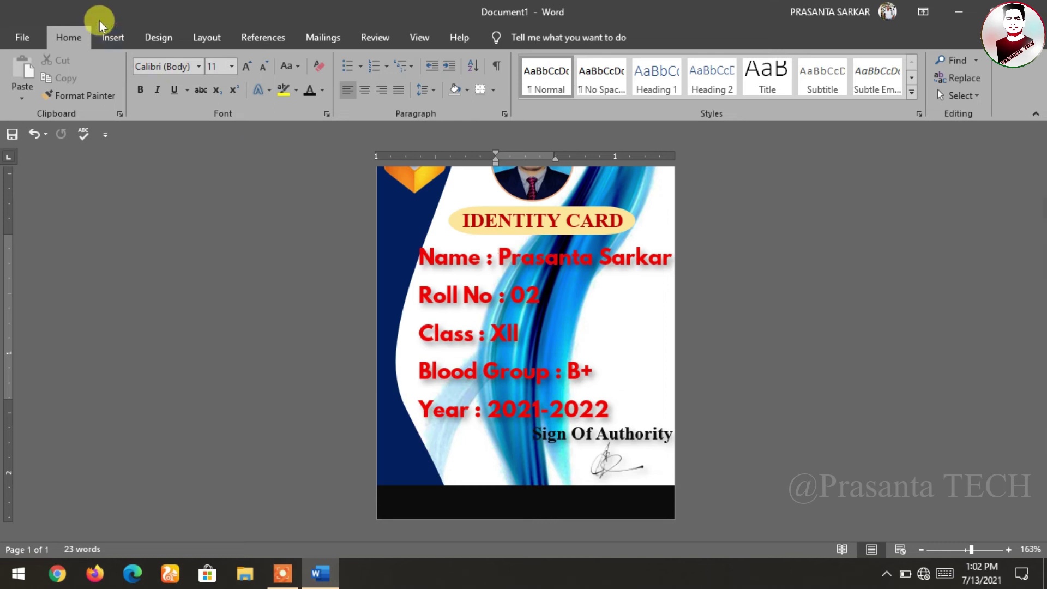
Draw a no-fill rectangle across the card's lower area.
left_click(112, 37)
left_click(169, 96)
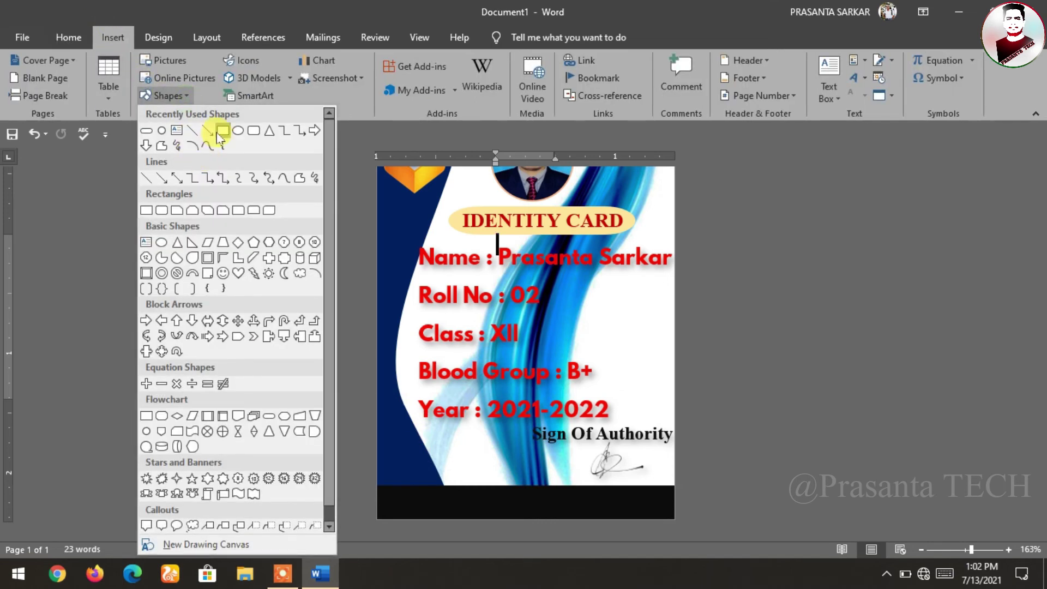
left_click(222, 131)
left_click_drag(423, 445, 615, 480)
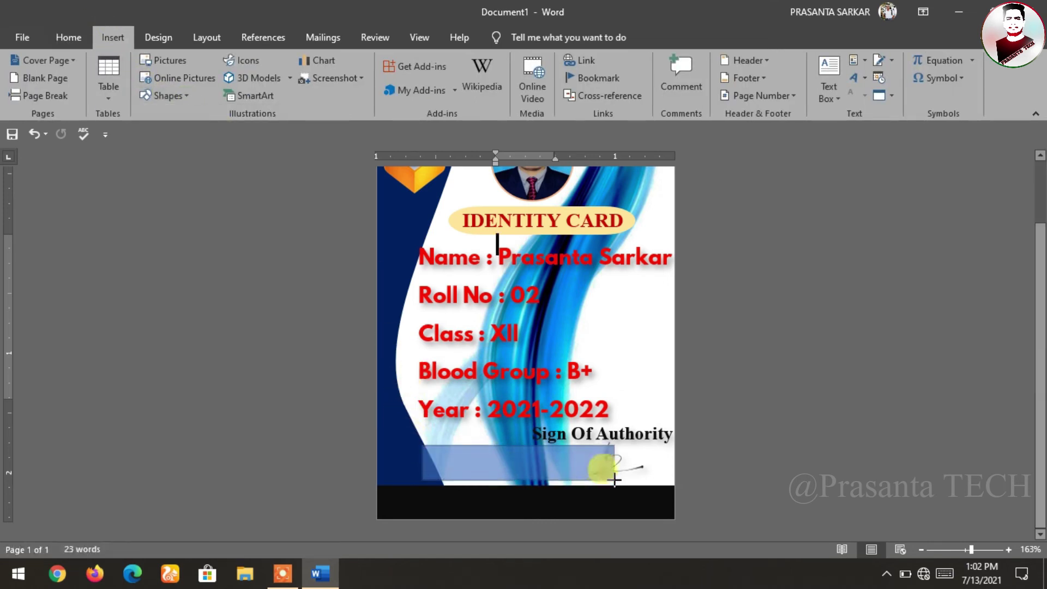
left_click(334, 60)
left_click(365, 215)
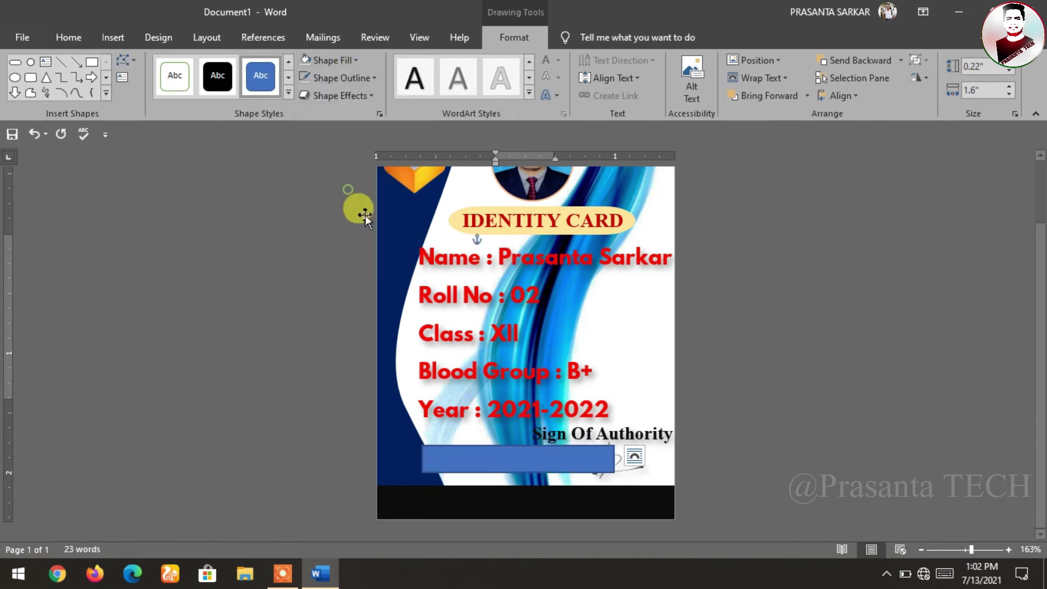
Make the rectangle hold text, stretch it down over the black bar, and type 'Date Of Issue :'.
right_click(478, 443)
left_click(510, 225)
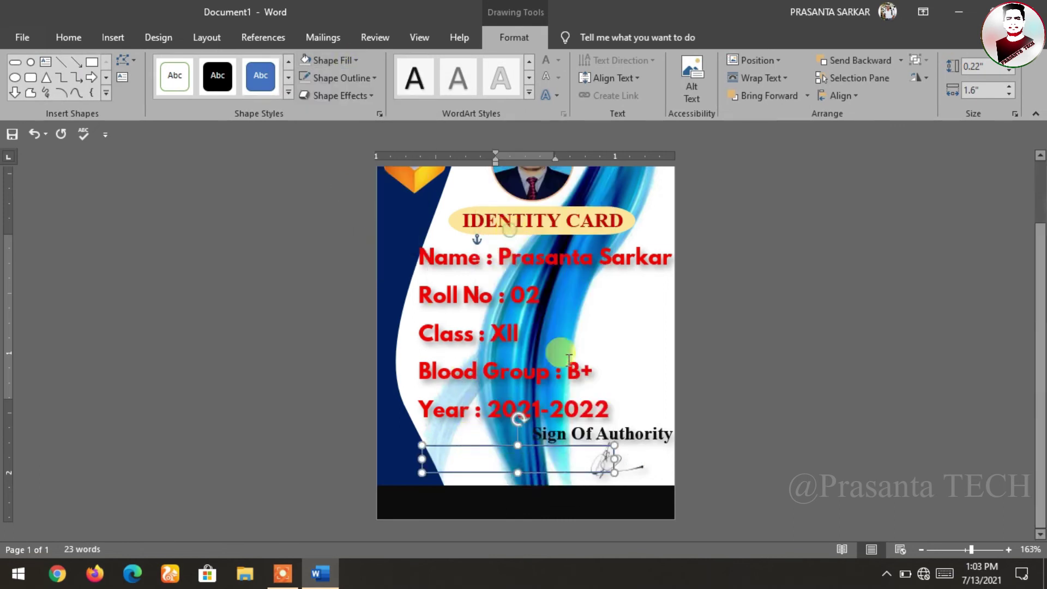
left_click(527, 474)
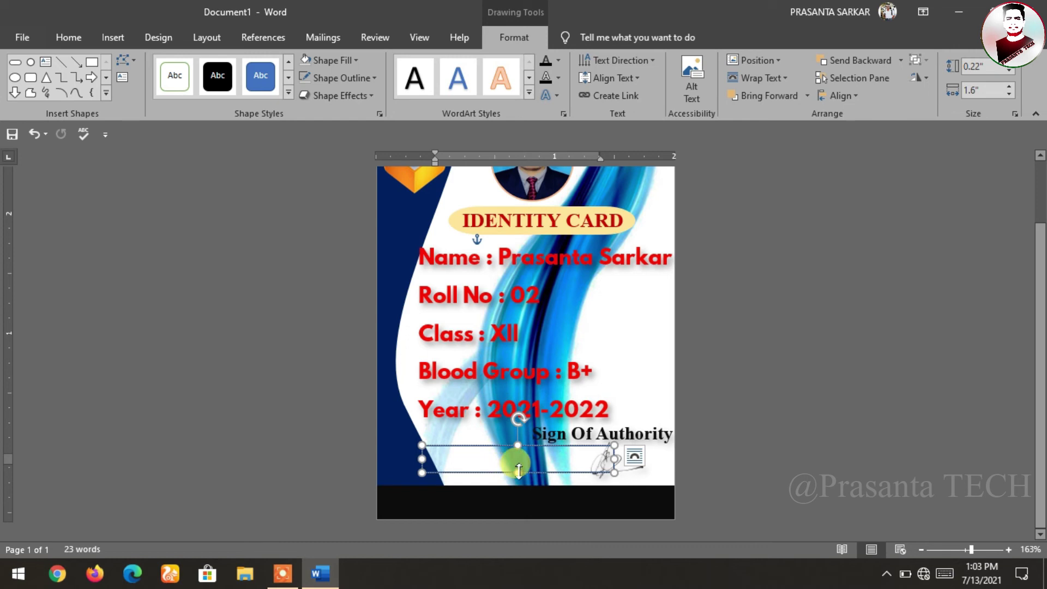
left_click_drag(518, 471, 518, 504)
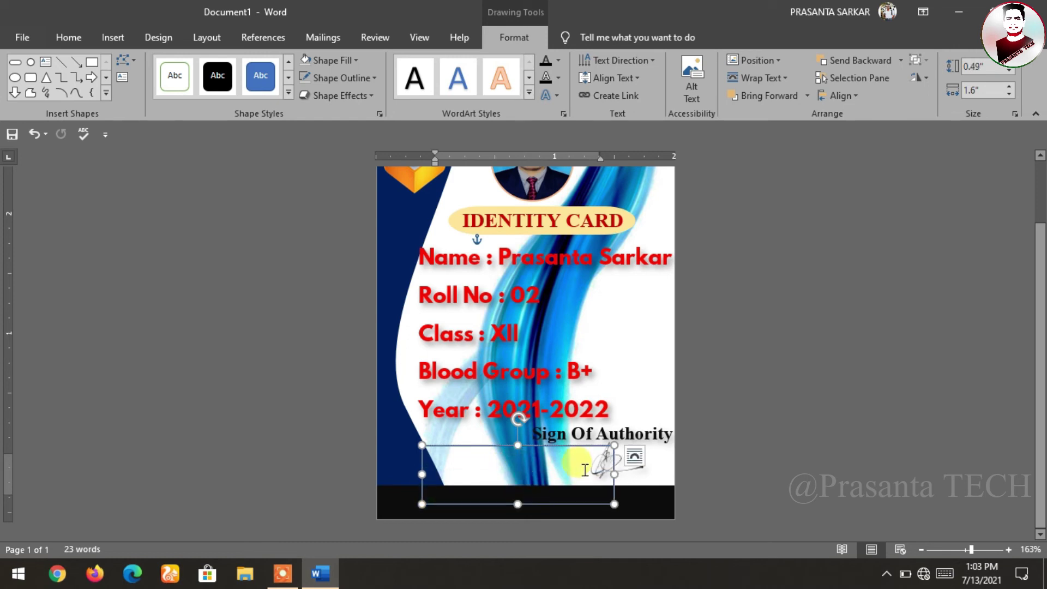
type("Date")
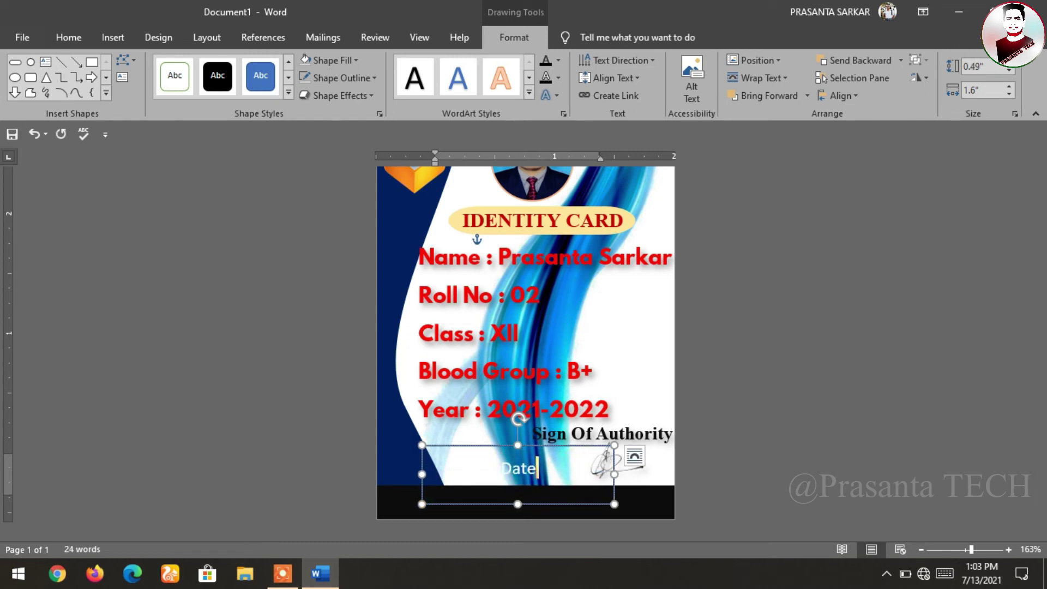
type(" Of")
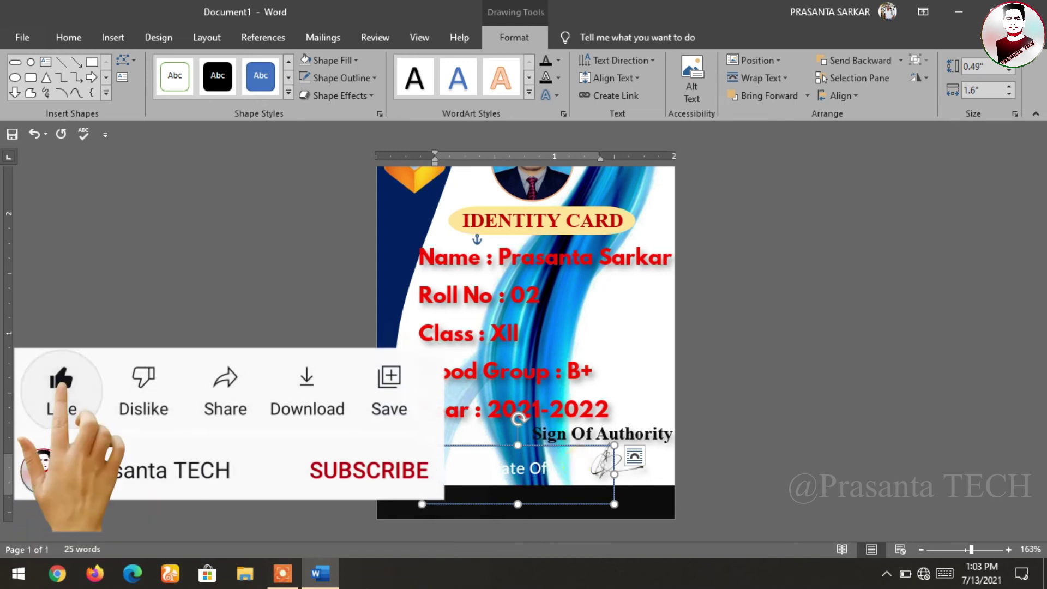
type(" Is")
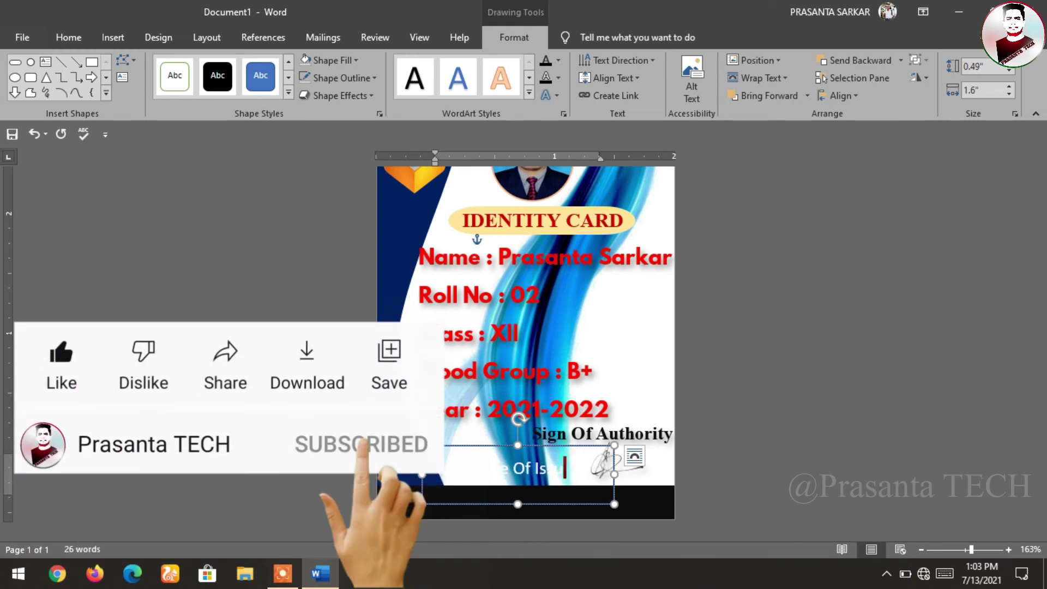
type(" :")
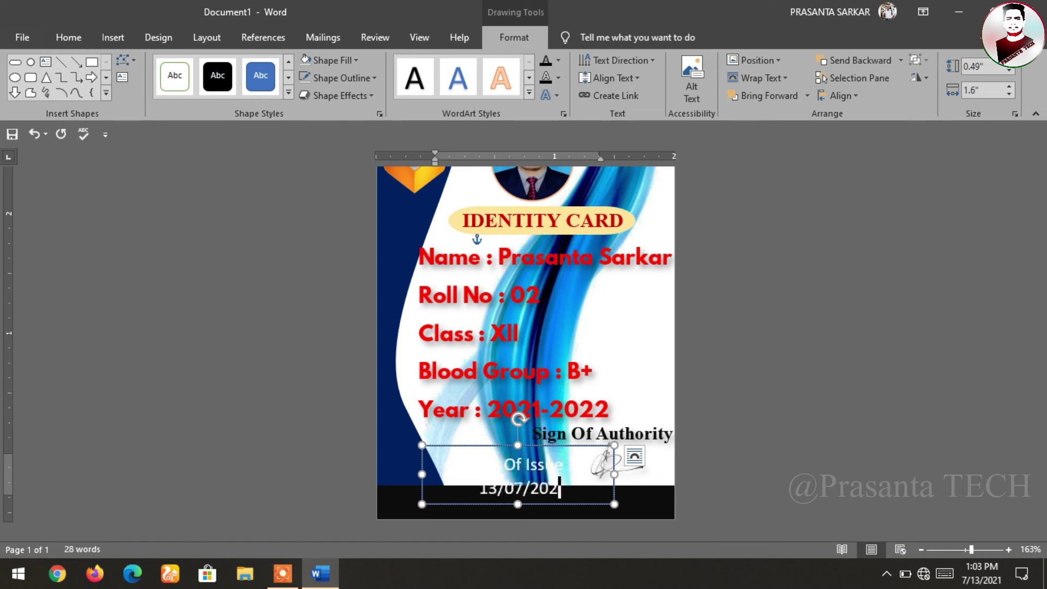
Widen the date box, make its text gold, and move it onto the black footer bar.
left_click_drag(614, 474, 660, 474)
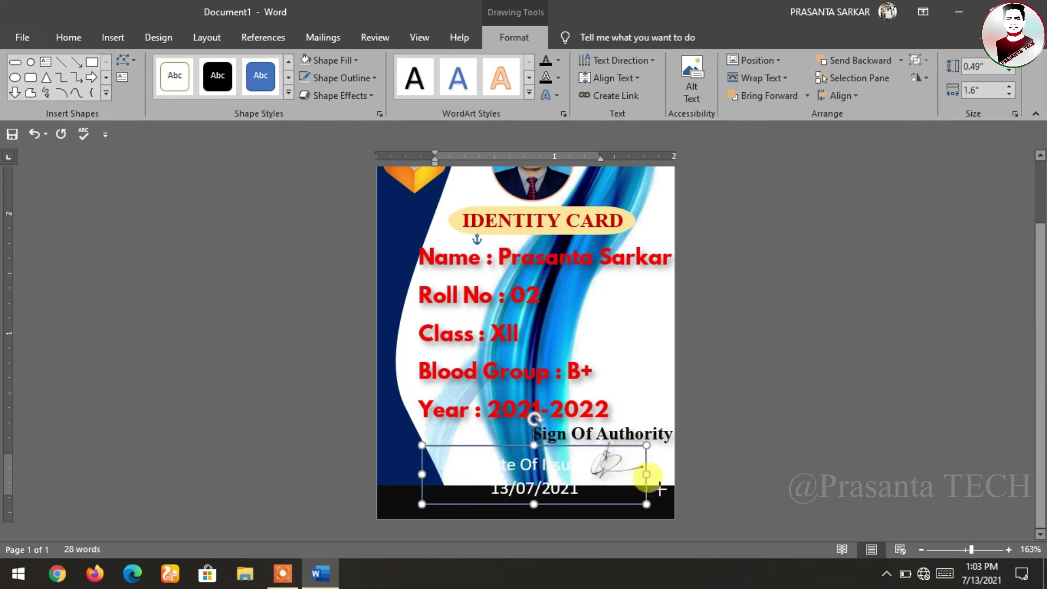
key("ctrl+a")
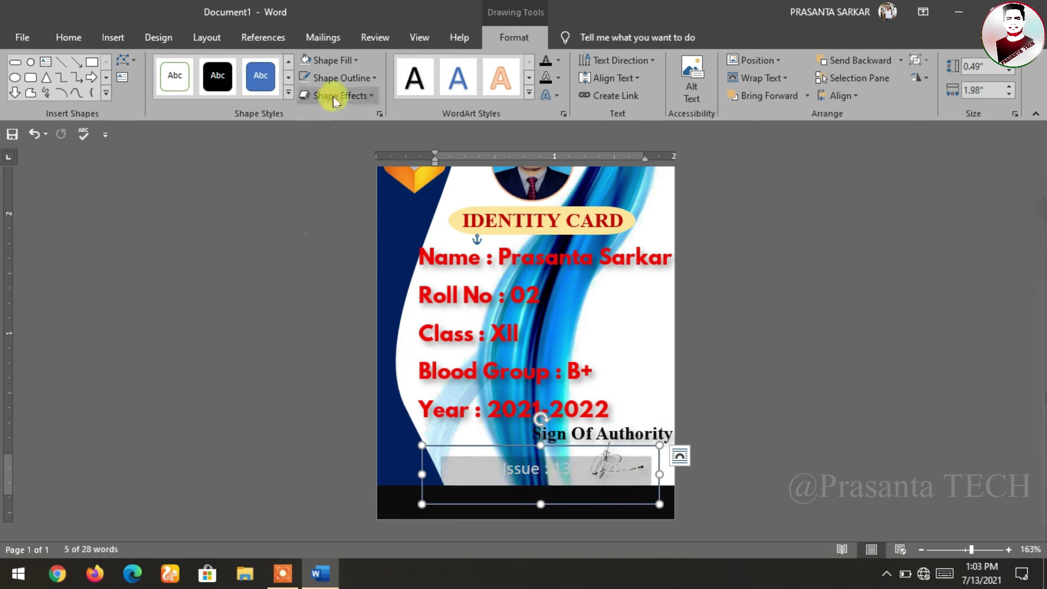
left_click(68, 37)
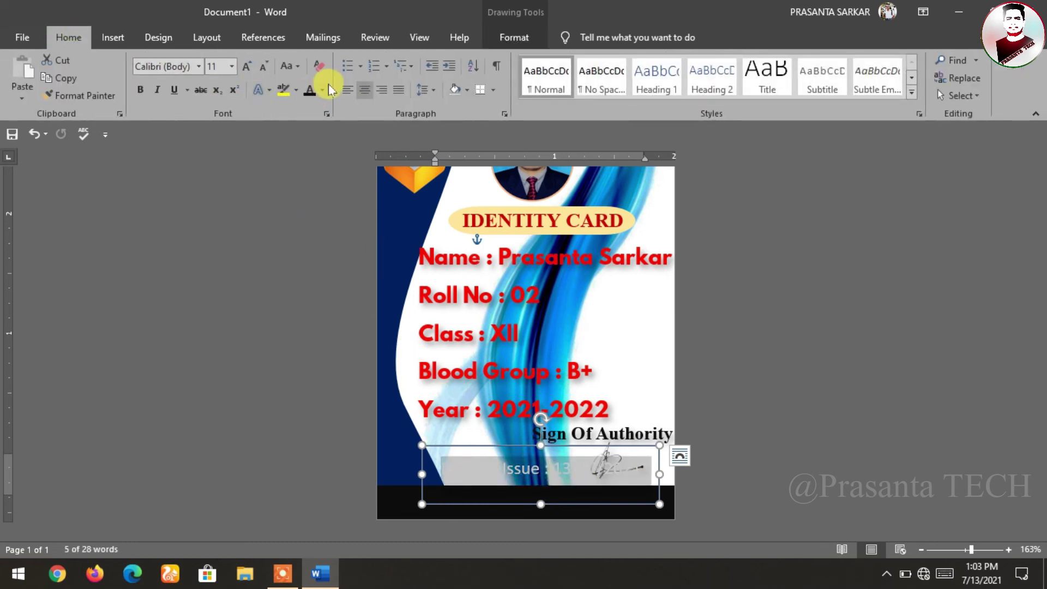
left_click(322, 90)
left_click(402, 184)
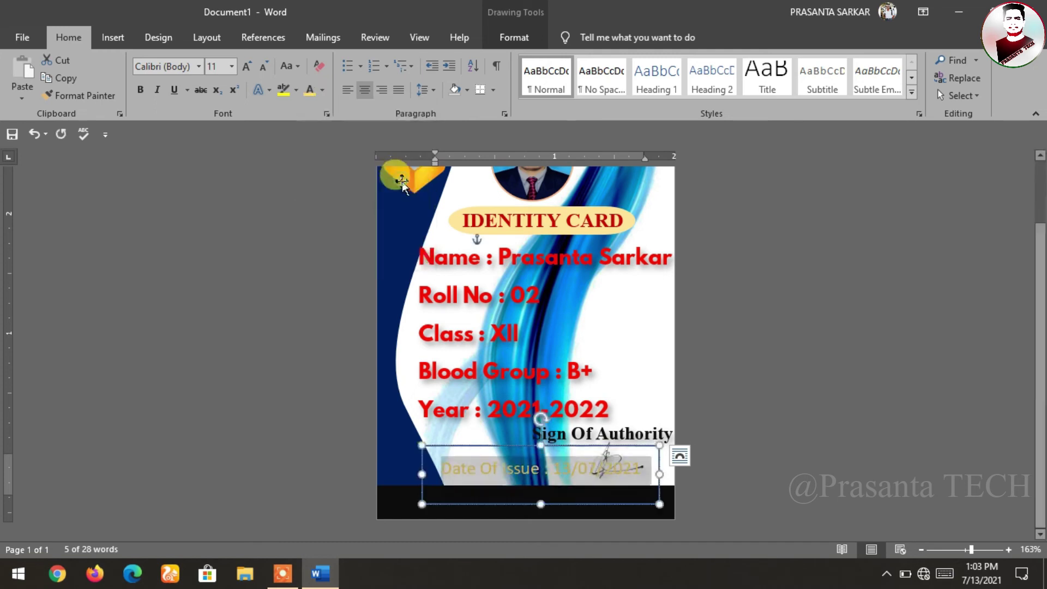
left_click_drag(594, 447, 495, 504)
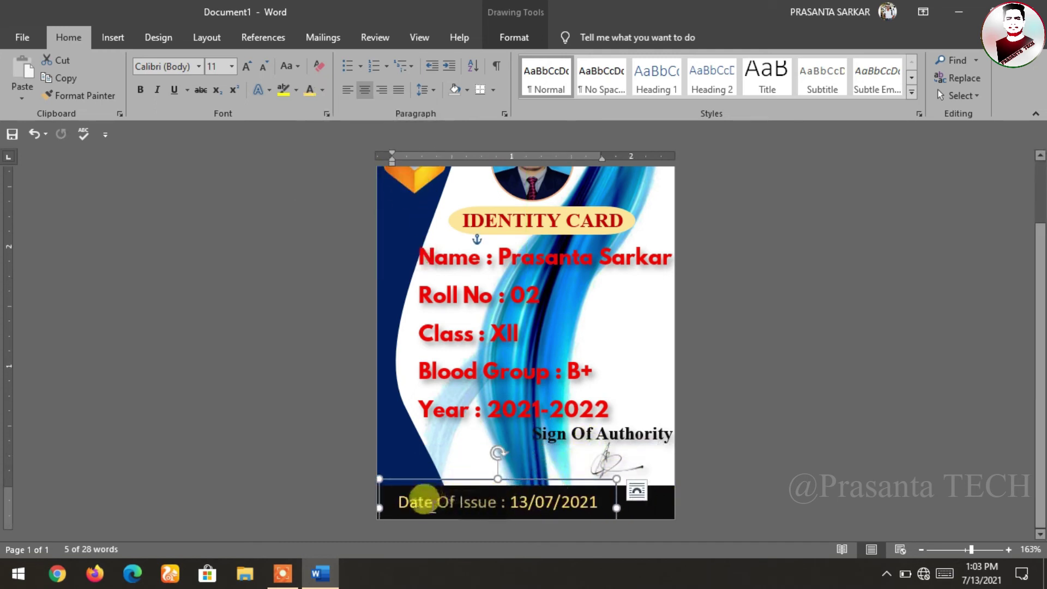
Set the date text to Times New Roman and size it to fit one line.
left_click(248, 67)
type("Times New Ro")
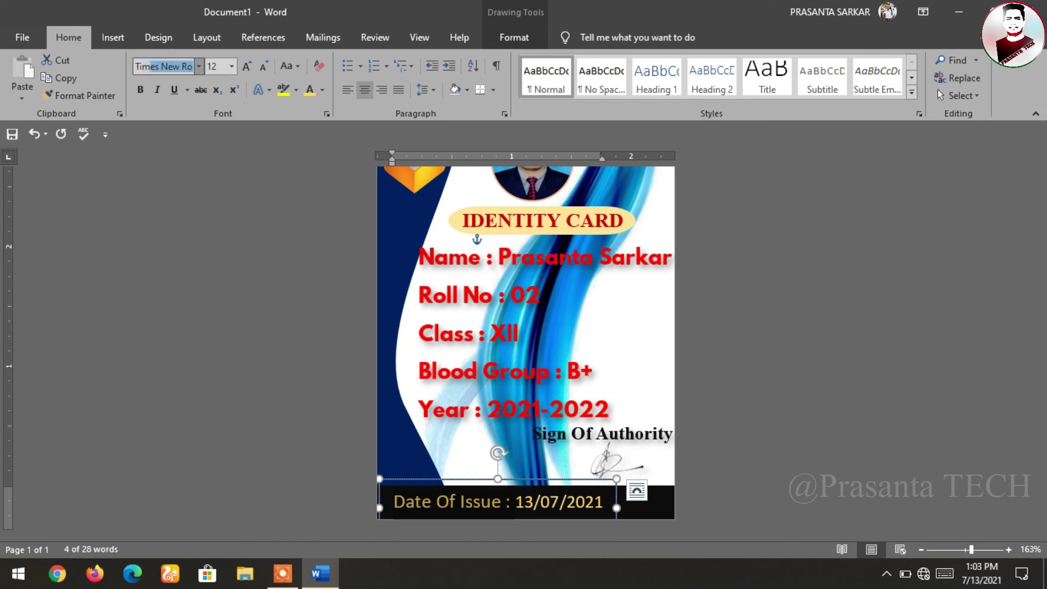
key("Return")
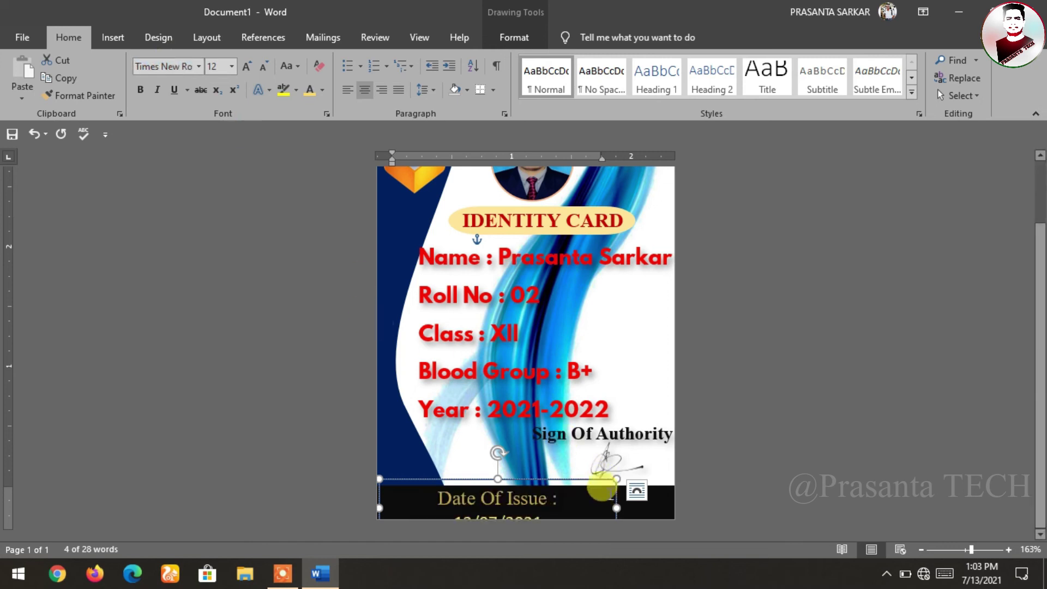
left_click_drag(569, 484, 569, 463)
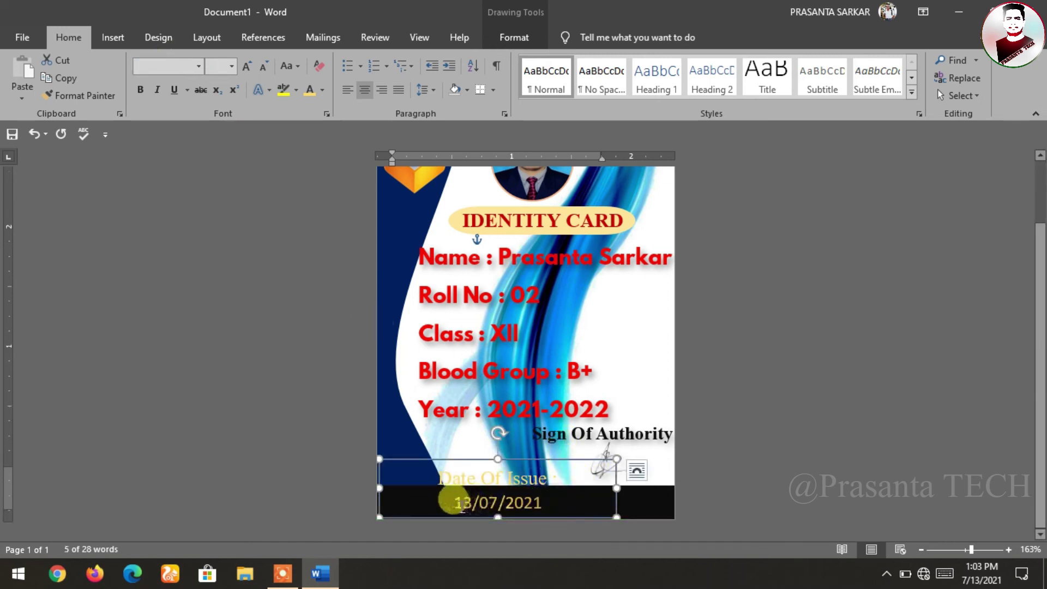
left_click(265, 69)
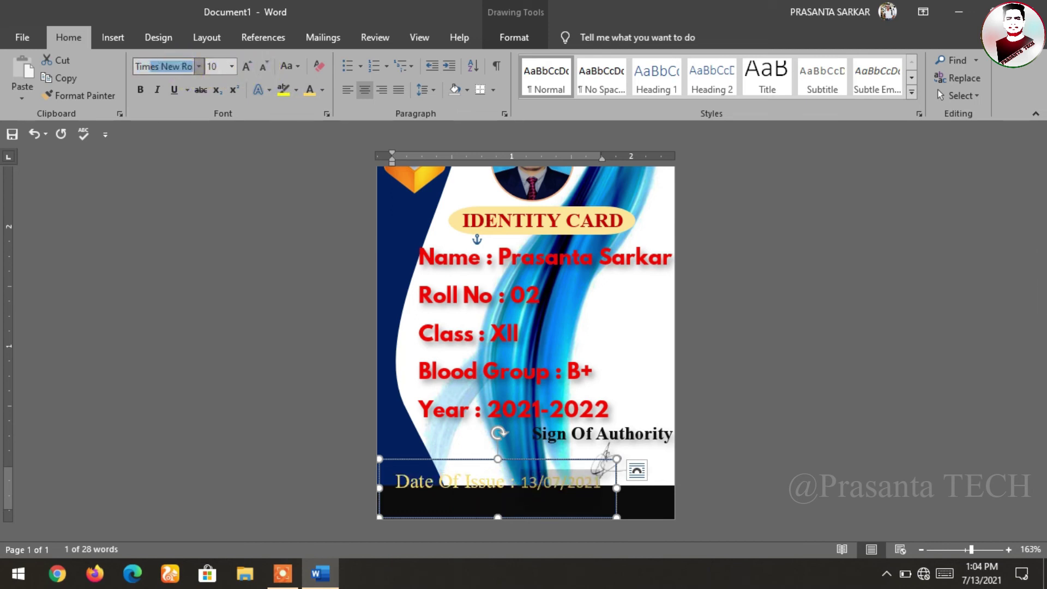
left_click(480, 408)
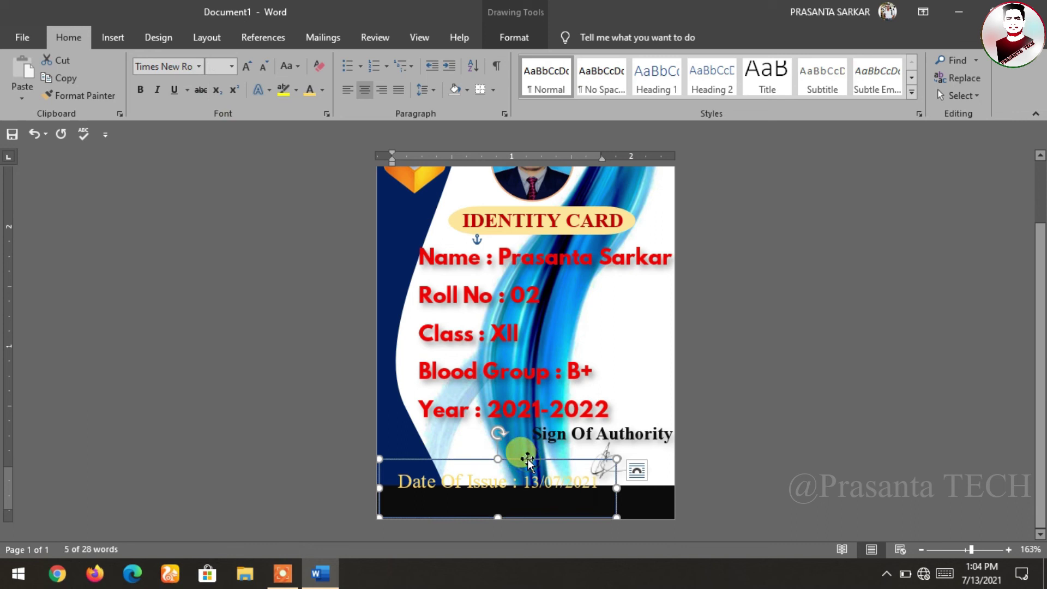
Remove the date box outline, set its height to 0.33", and nudge it into the strip.
left_click(513, 37)
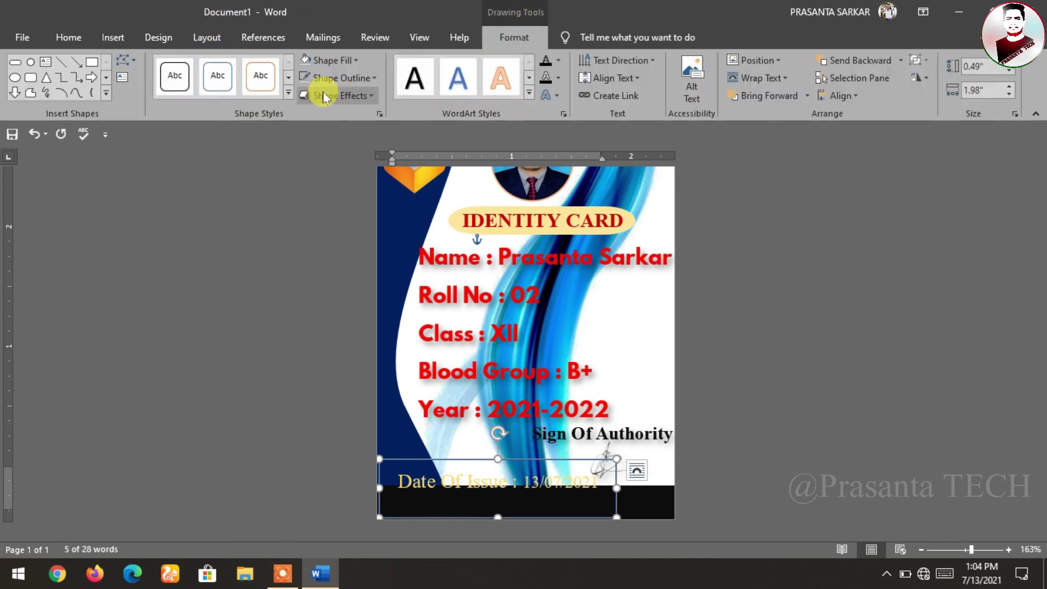
left_click(355, 78)
left_click(344, 213)
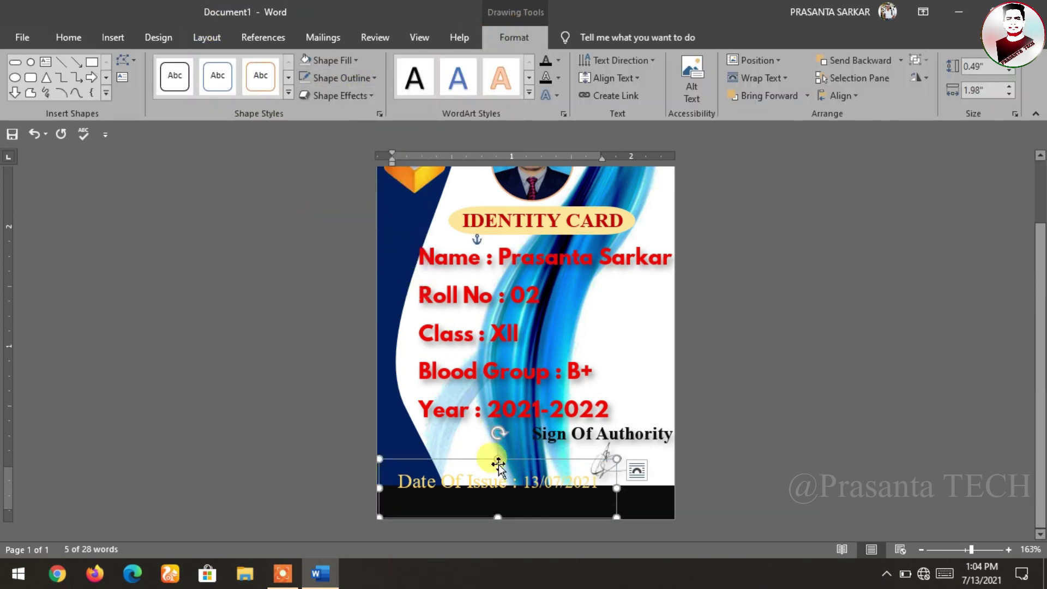
left_click_drag(498, 456, 498, 478)
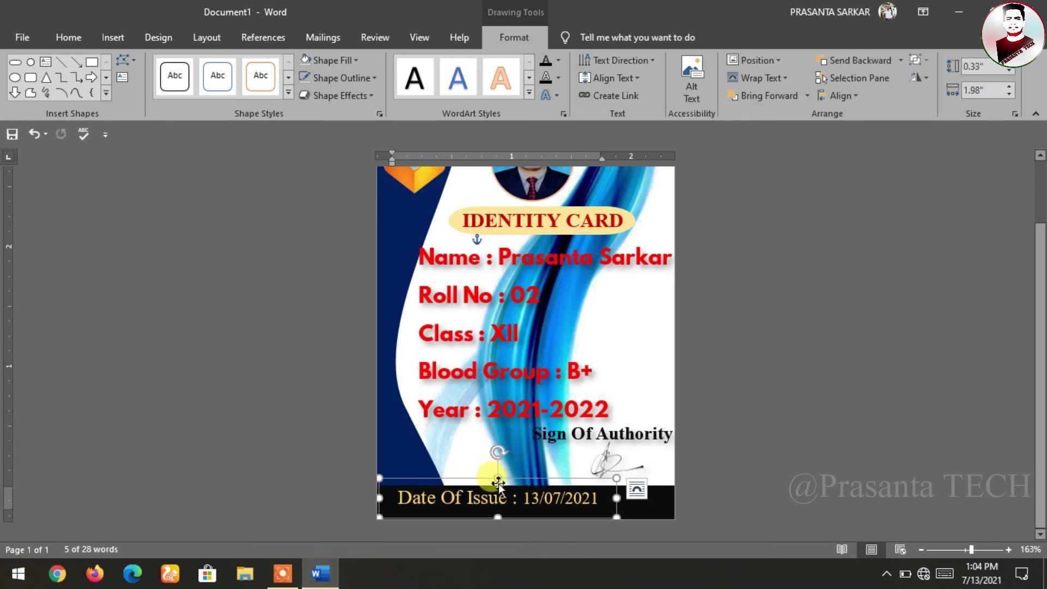
key("Left")
key("Left")
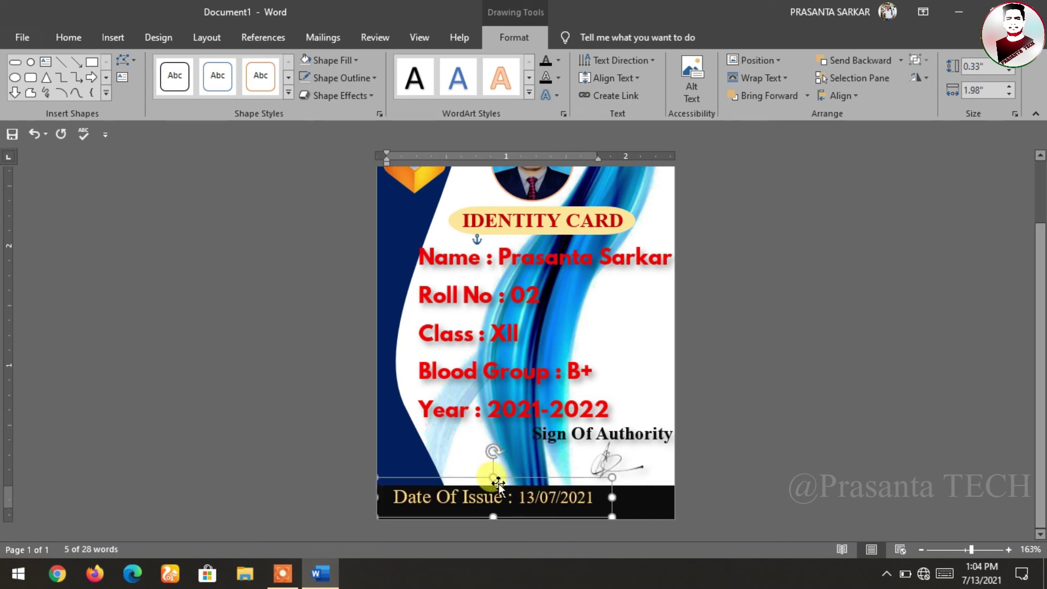
key("Left")
key("Left")
key("Down")
key("Left")
key("Left")
key("Down")
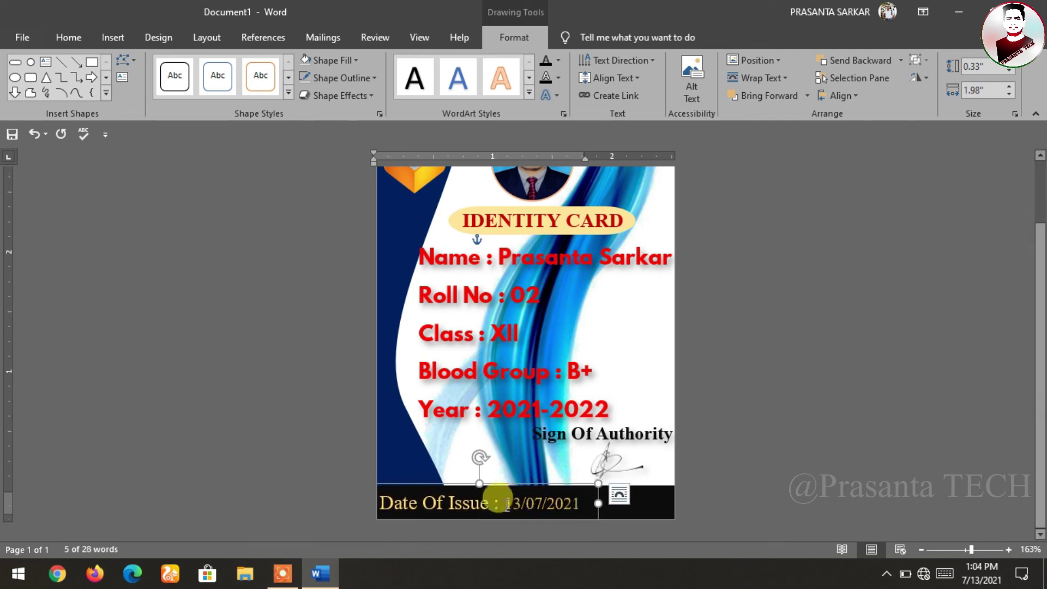
Set the date text to size 9, narrow the box to fit, and shift it slightly right.
left_click(70, 36)
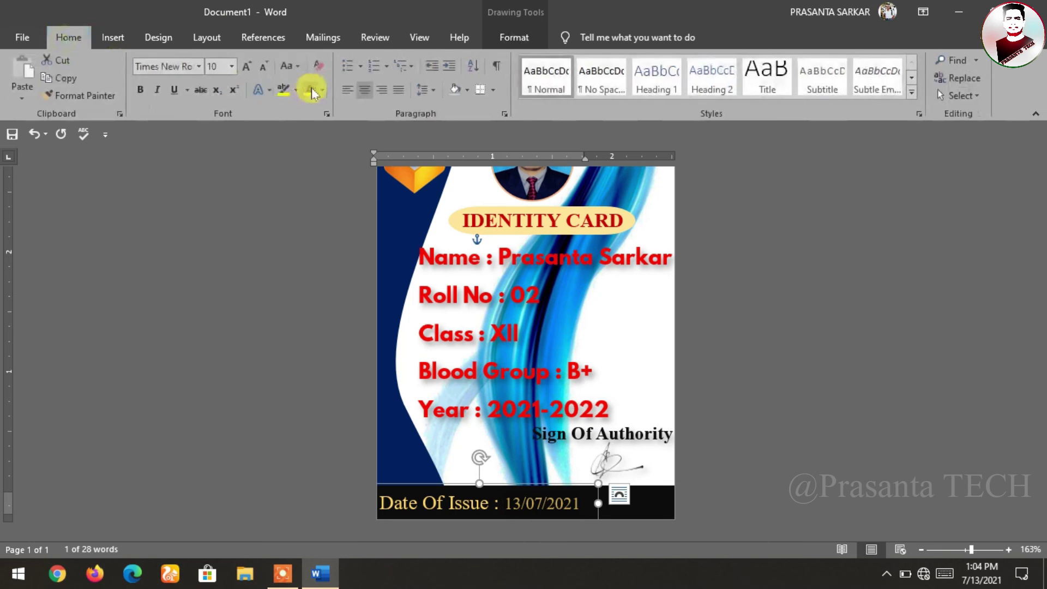
left_click(271, 70)
left_click(271, 70)
left_click(246, 67)
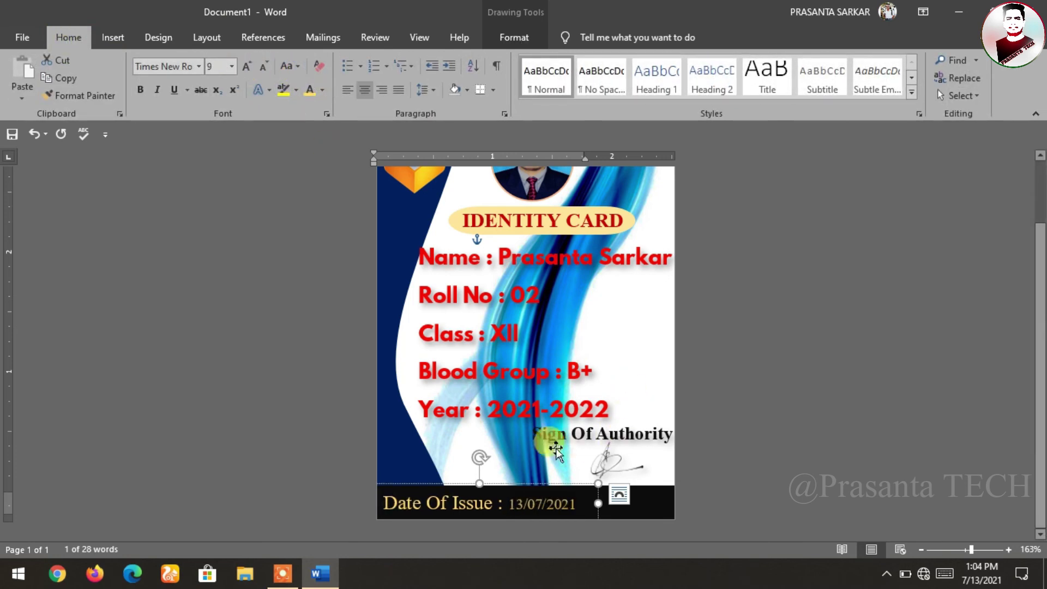
left_click_drag(599, 503, 582, 503)
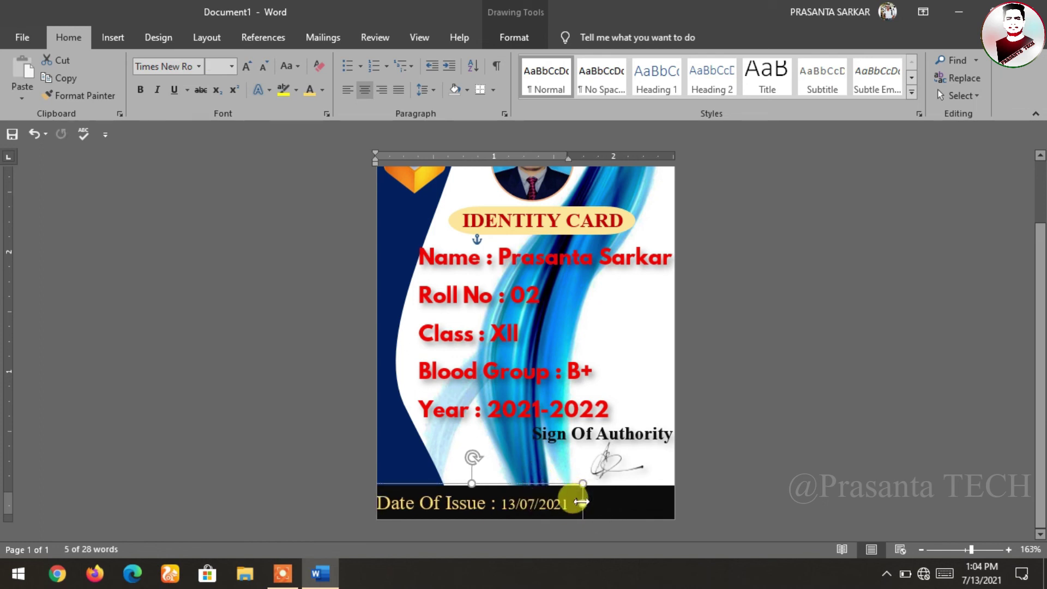
left_click_drag(508, 485, 526, 434)
type("123456789")
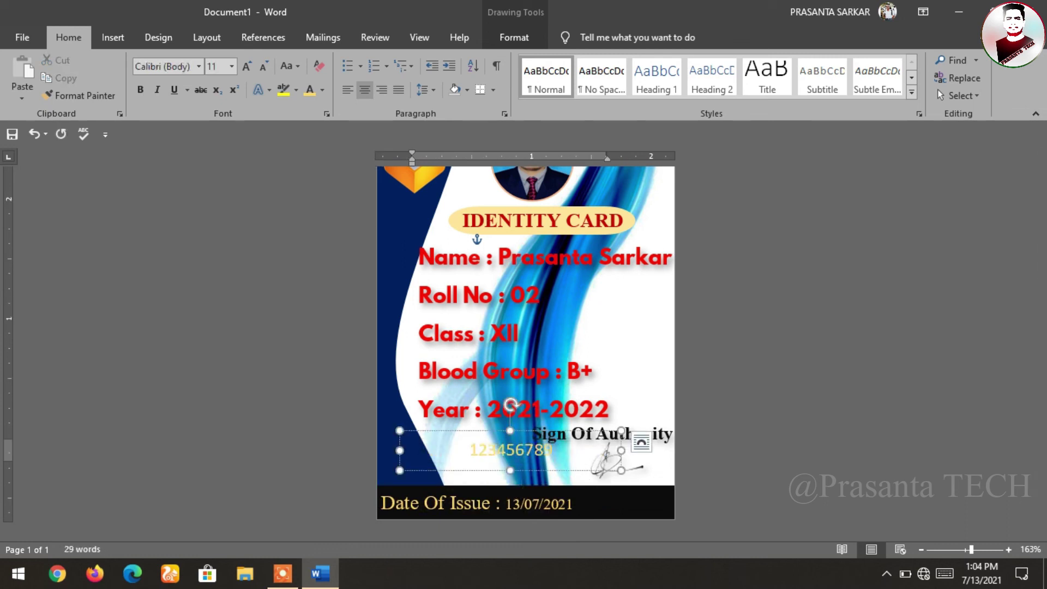
Format 123456789 in the Bar-Code 39 font with a light grey-white colour.
left_click(525, 446)
double_click(524, 448)
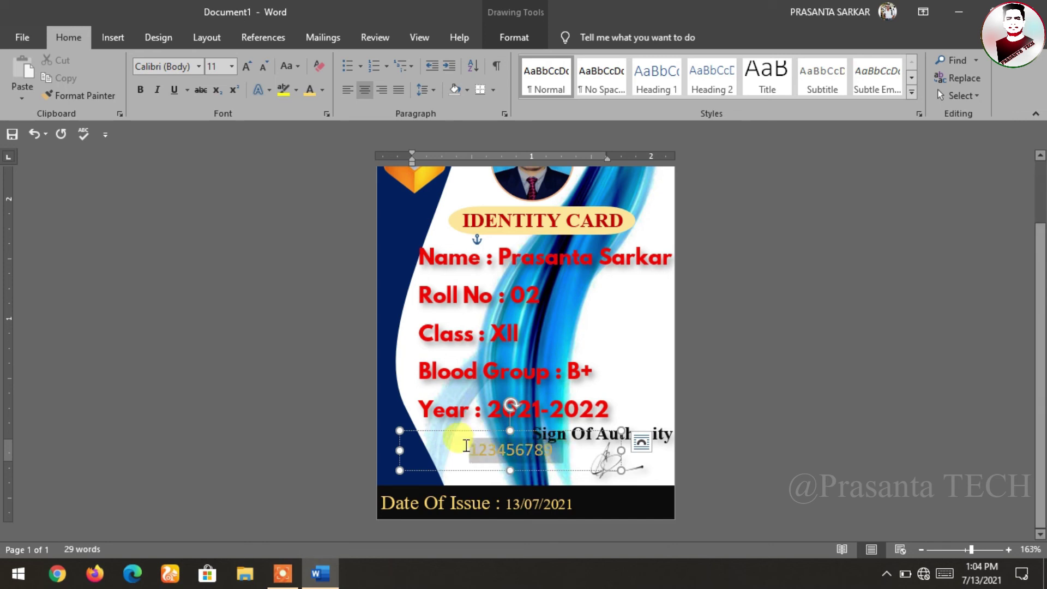
left_click(199, 66)
scroll(243, 327, "down", 5)
scroll(214, 184, "up", 5)
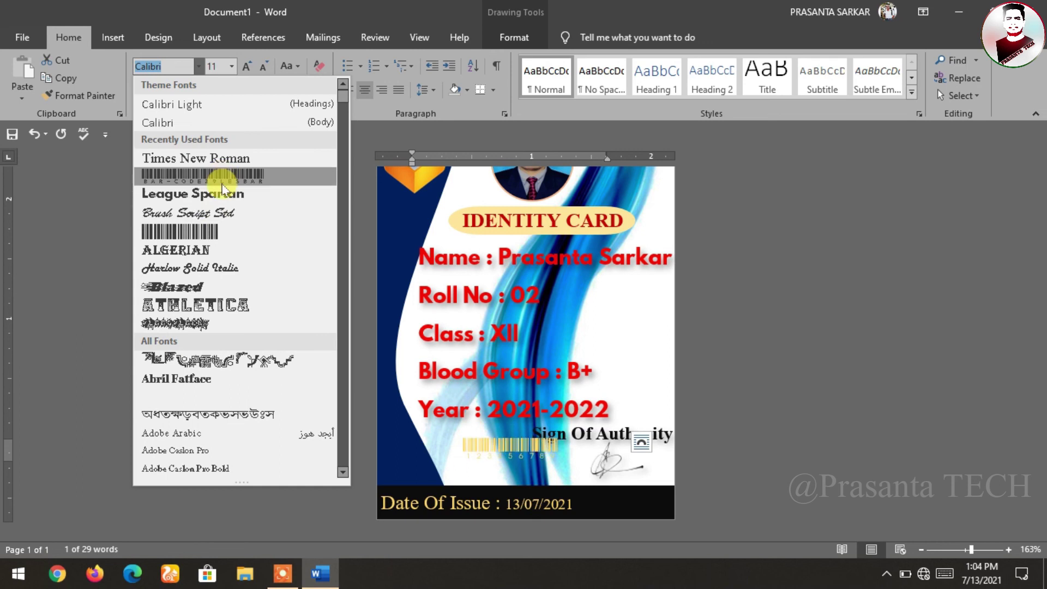
left_click(208, 228)
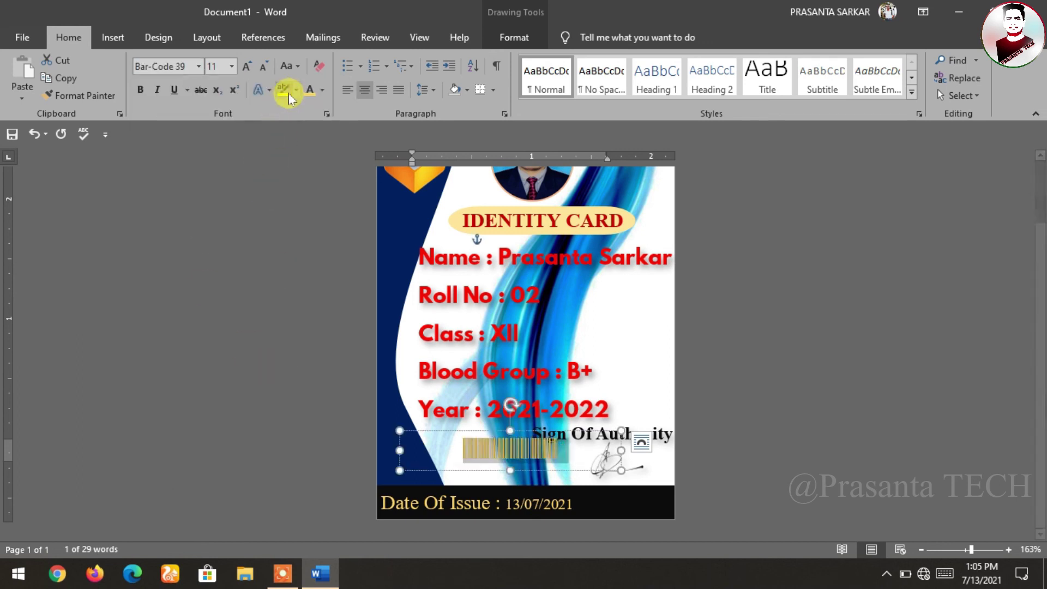
left_click(322, 89)
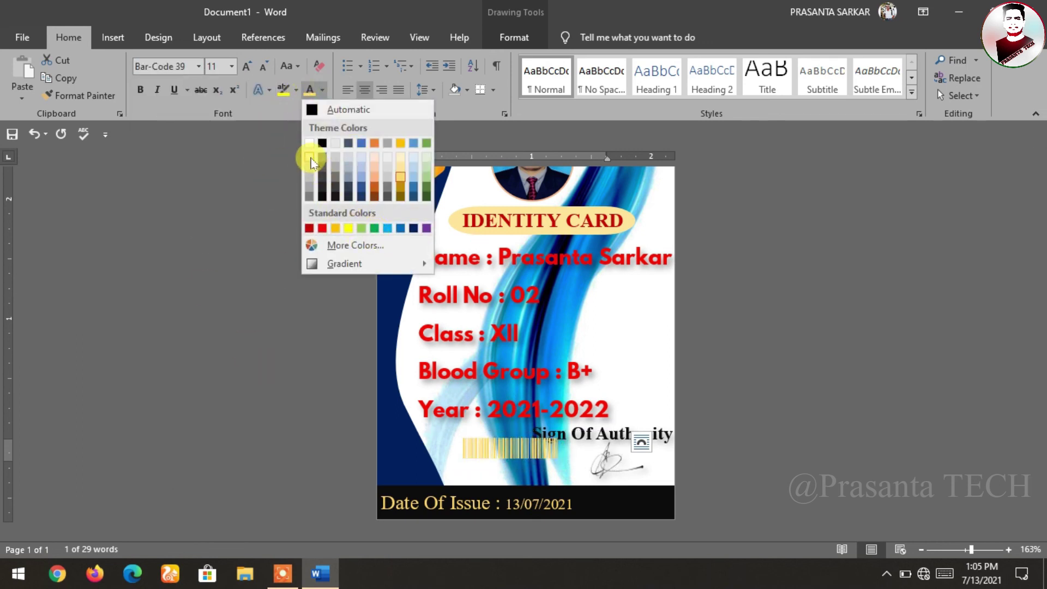
left_click(311, 158)
Narrow the barcode box and nudge it onto the black footer strip.
mouse_move(622, 450)
left_mouse_down()
mouse_move(520, 450)
mouse_move(620, 485)
left_mouse_up()
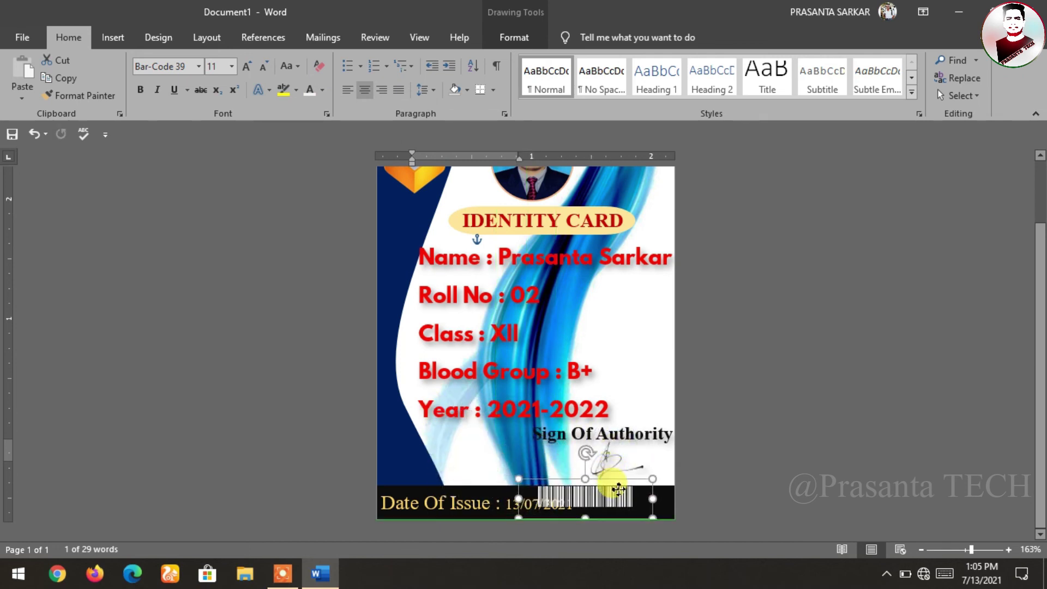
key("Right")
key("Right")
key("Right")
key("Right")
key("Right")
key("Right")
key("ctrl+Left")
key("ctrl+Left")
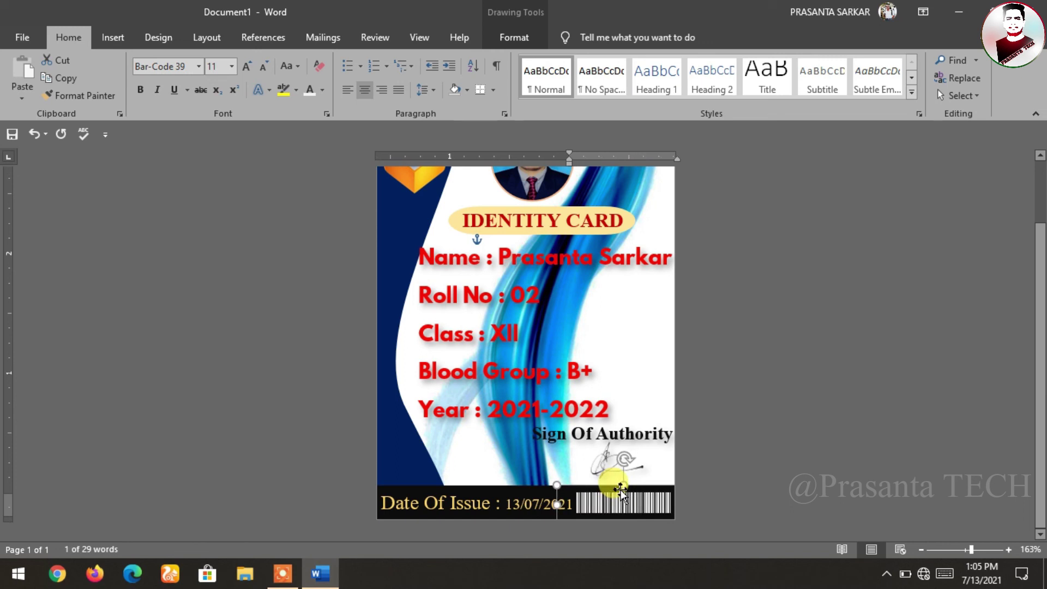
key("Escape")
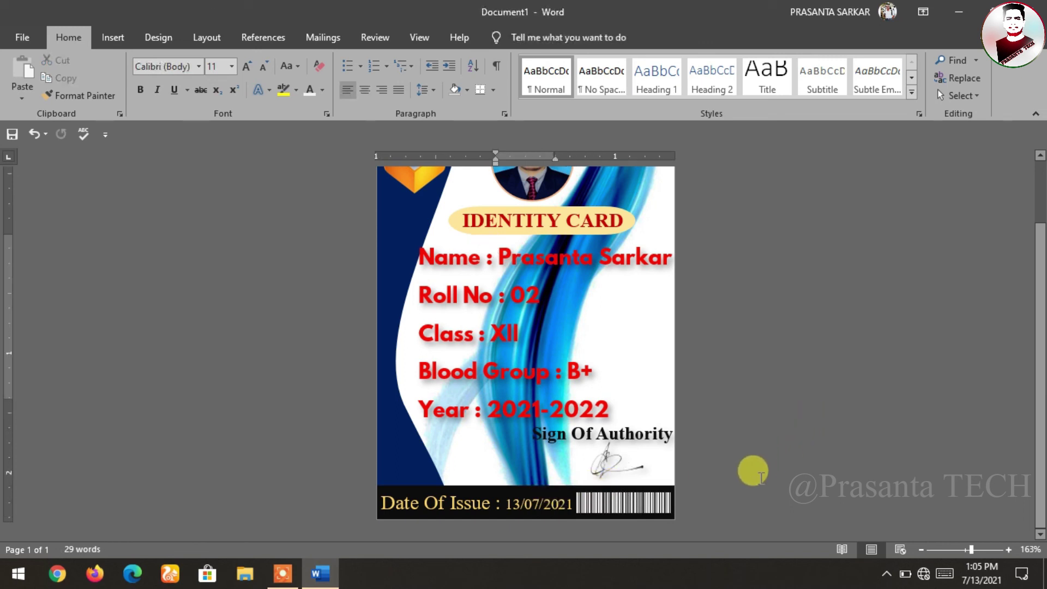
scroll(751, 474, "up", 2)
scroll(752, 481, "down", 2)
scroll(791, 524, "up", 2)
left_click(967, 550)
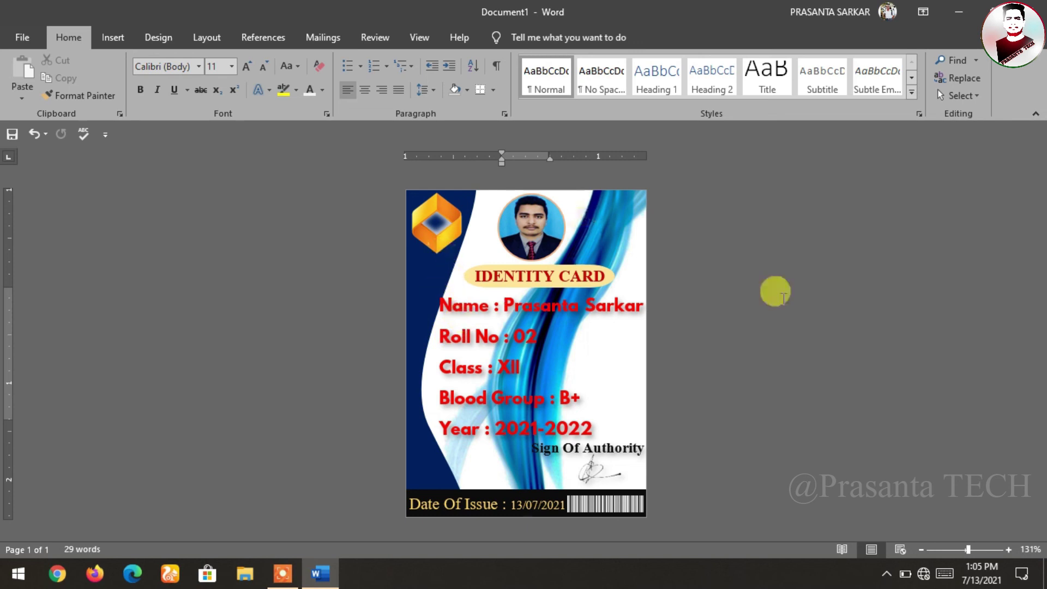
left_click(975, 550)
scroll(567, 368, "down", 3)
scroll(567, 368, "up", 3)
scroll(568, 368, "down", 3)
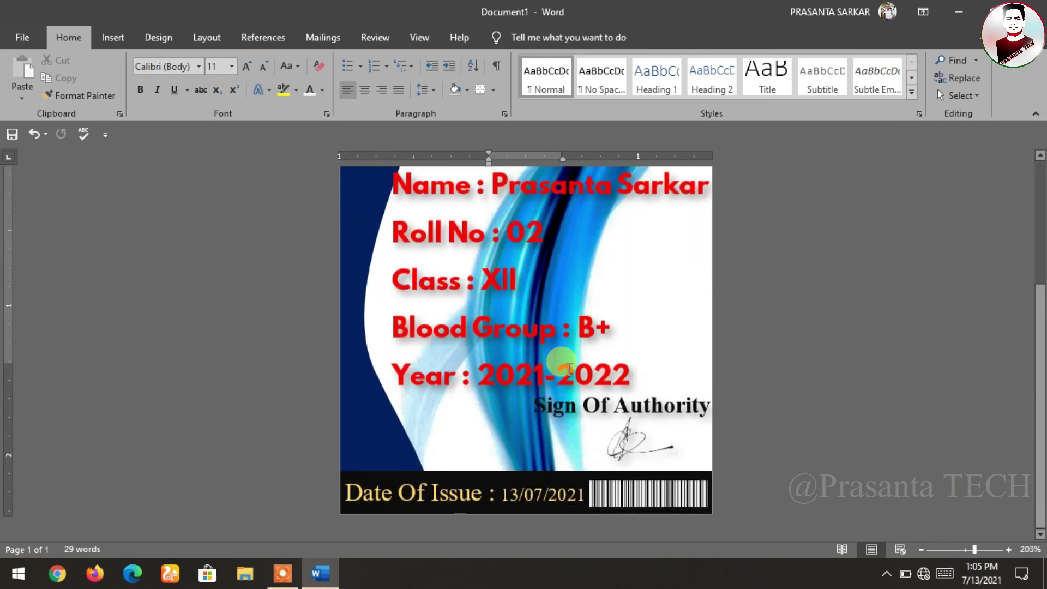
left_click(968, 550)
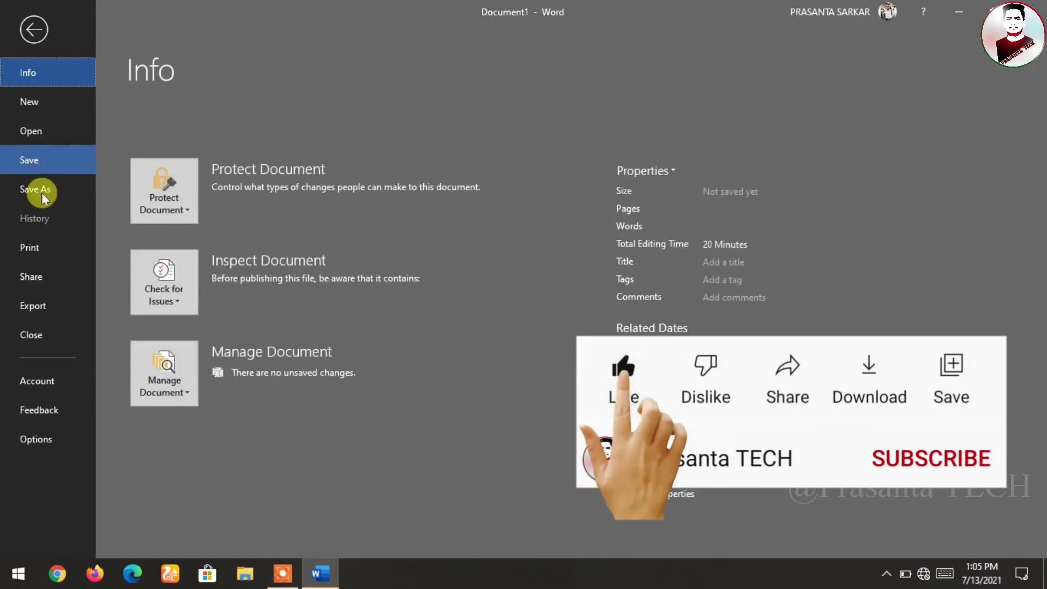
Save the card in Documents as the Word document 'Identity card design'.
left_click(38, 190)
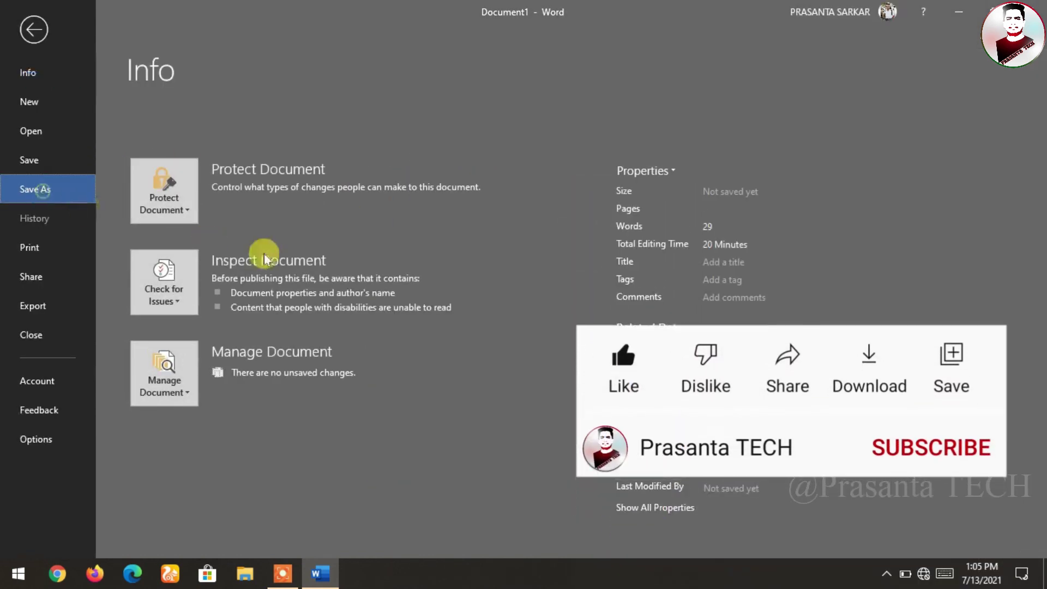
left_click(499, 235)
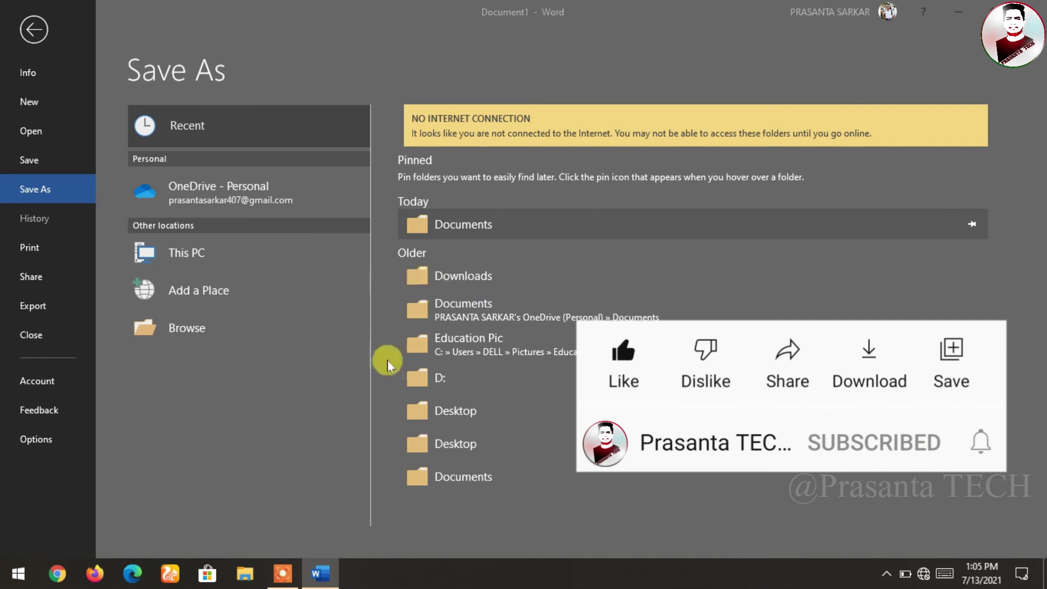
type("I")
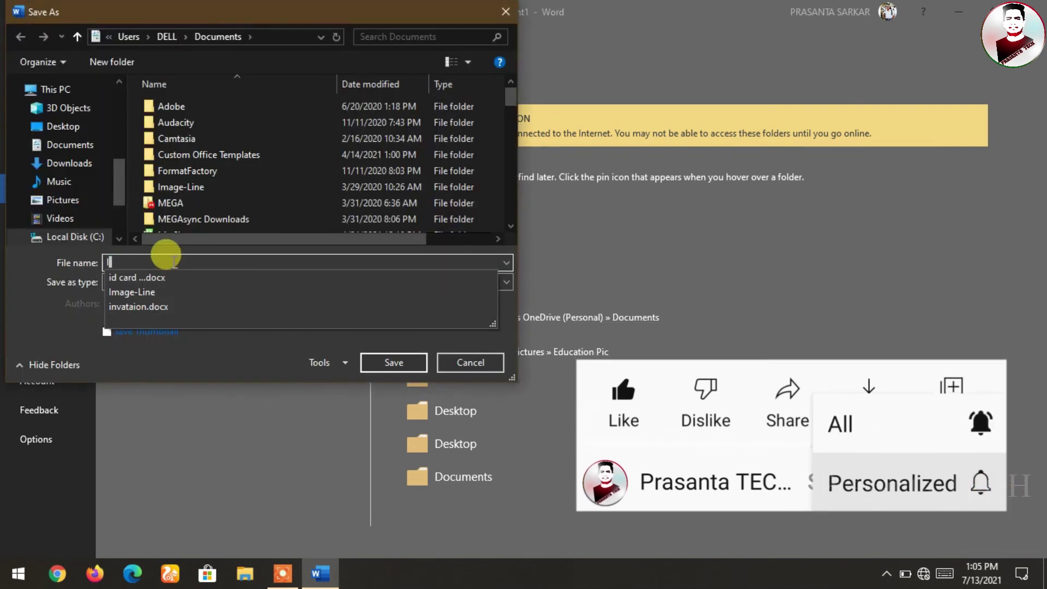
type("dentity card design")
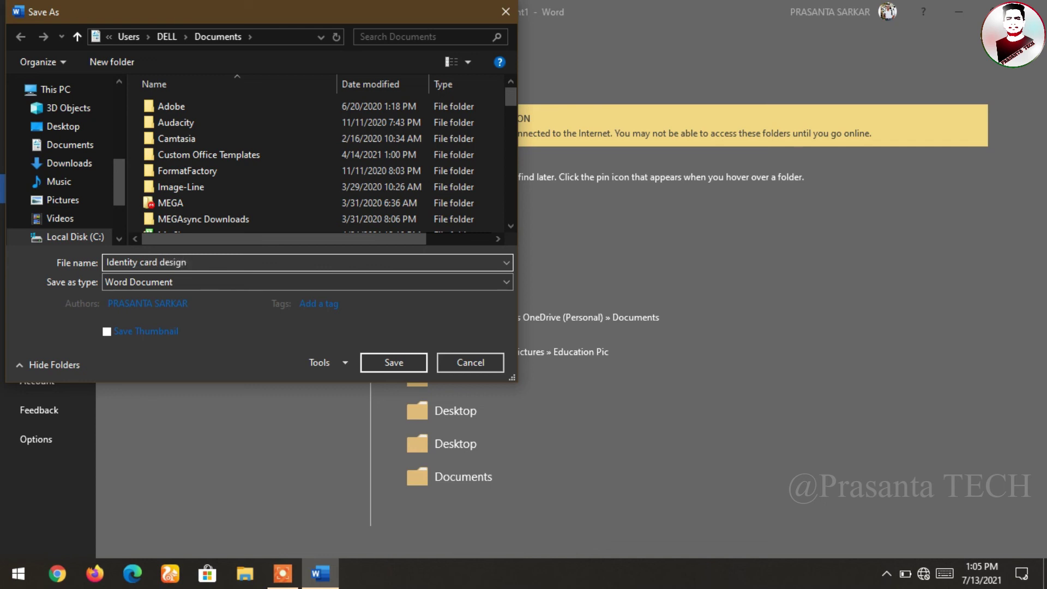
left_click(392, 362)
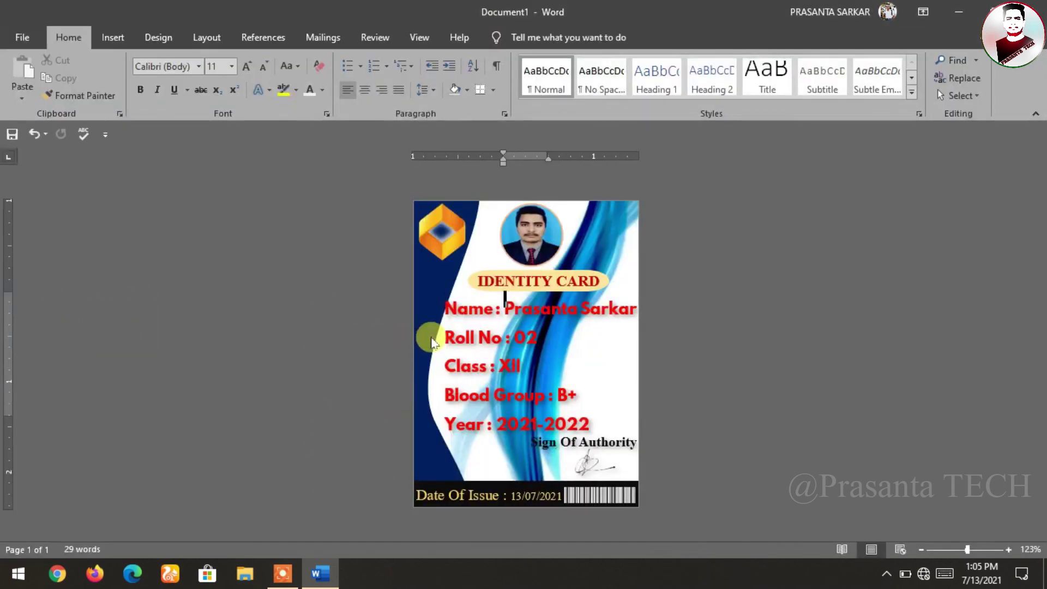
Zoom in on the saved 'Identity card design' card, then exit Word to the desktop.
left_click_drag(959, 549, 968, 549)
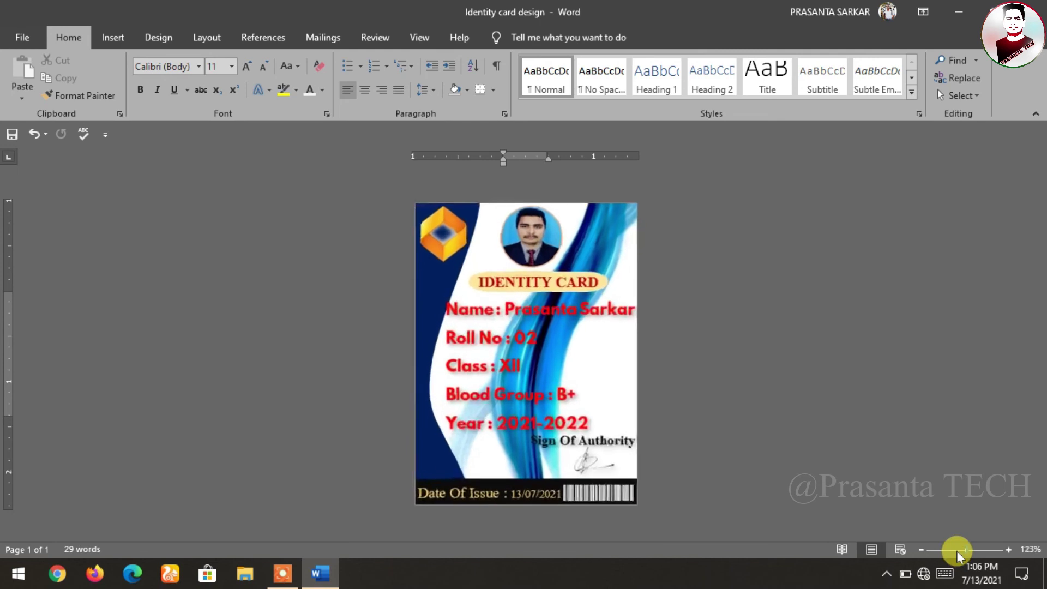
left_click(1041, 6)
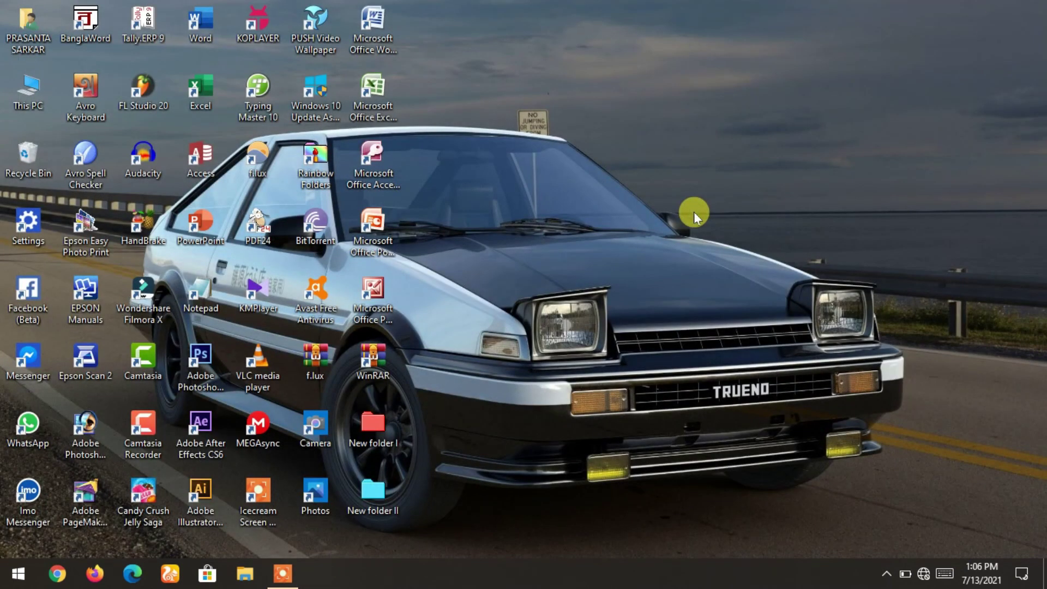